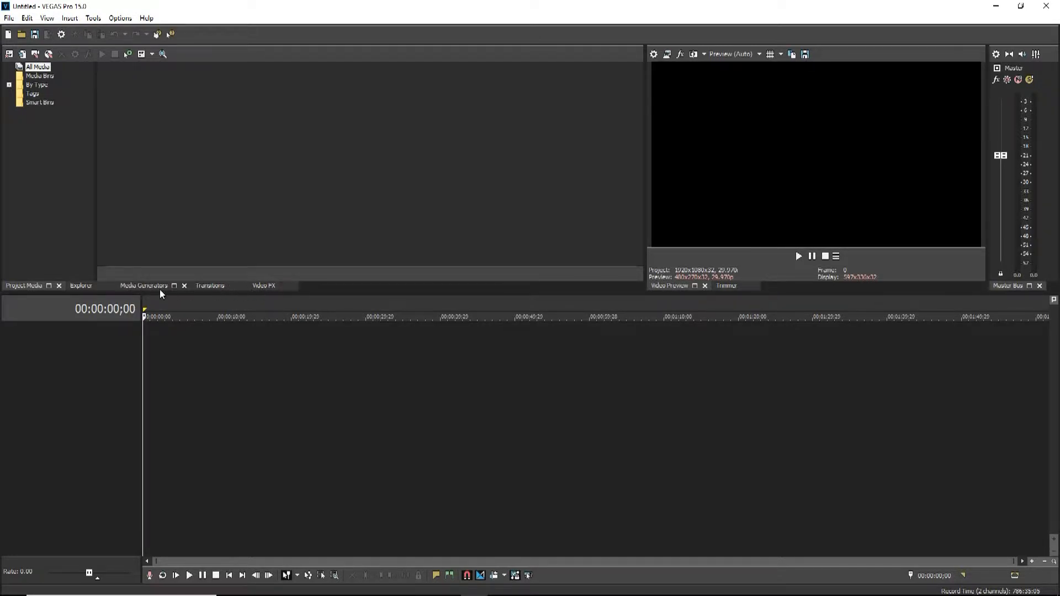
pyautogui.click(144, 287)
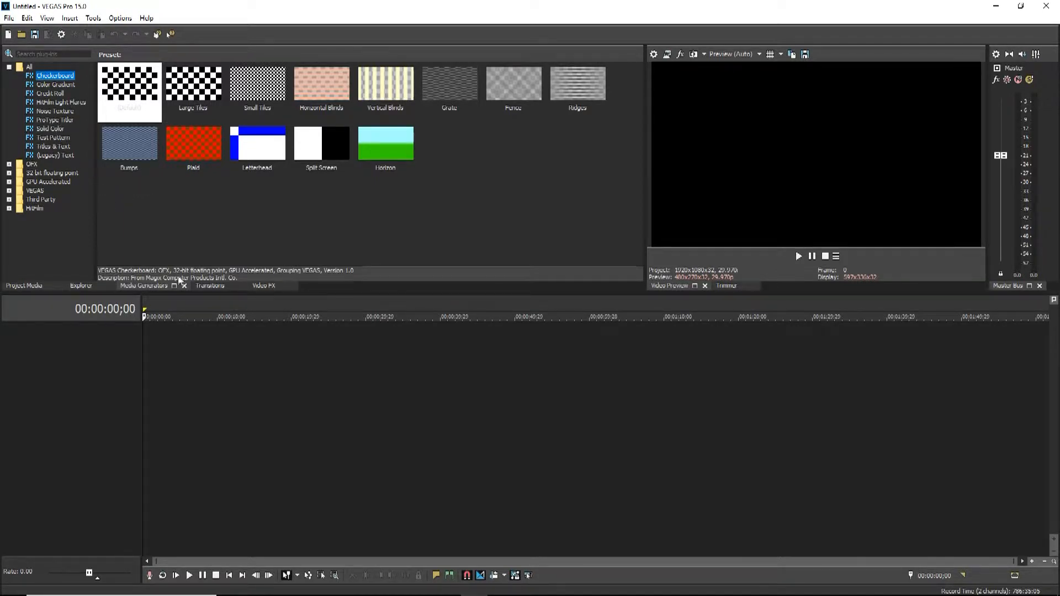
pyautogui.click(208, 286)
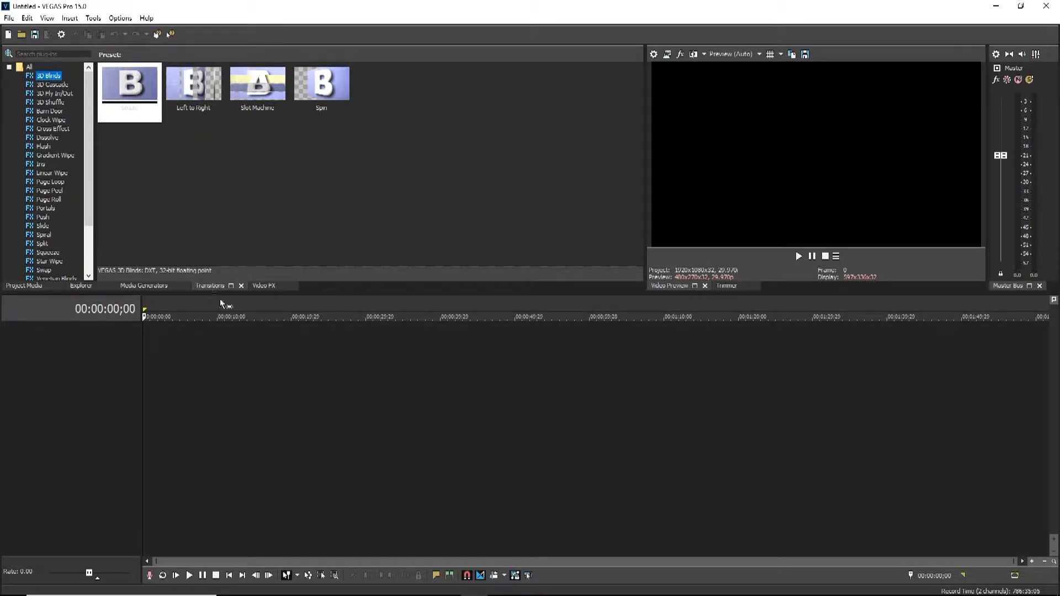
pyautogui.click(29, 287)
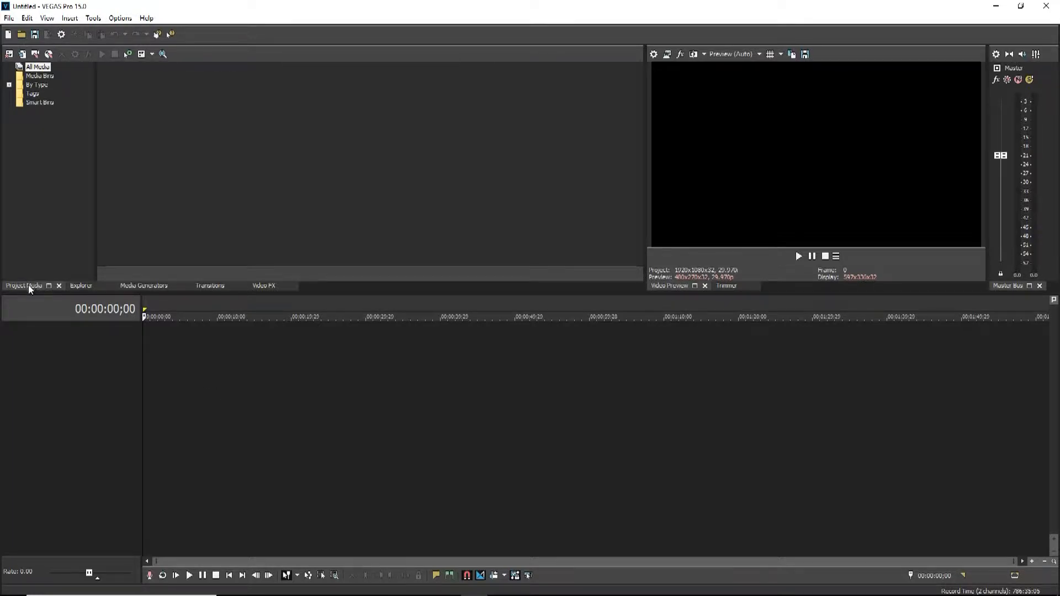
# Start a media import and open the Beyond2 folder inside Videos
pyautogui.click(8, 18)
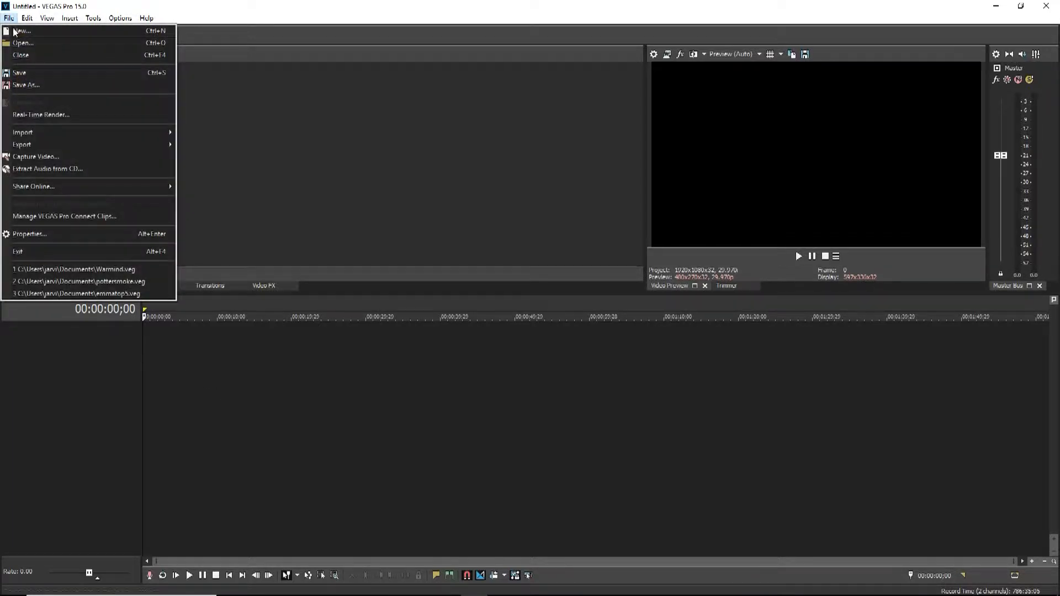
pyautogui.moveTo(47, 135)
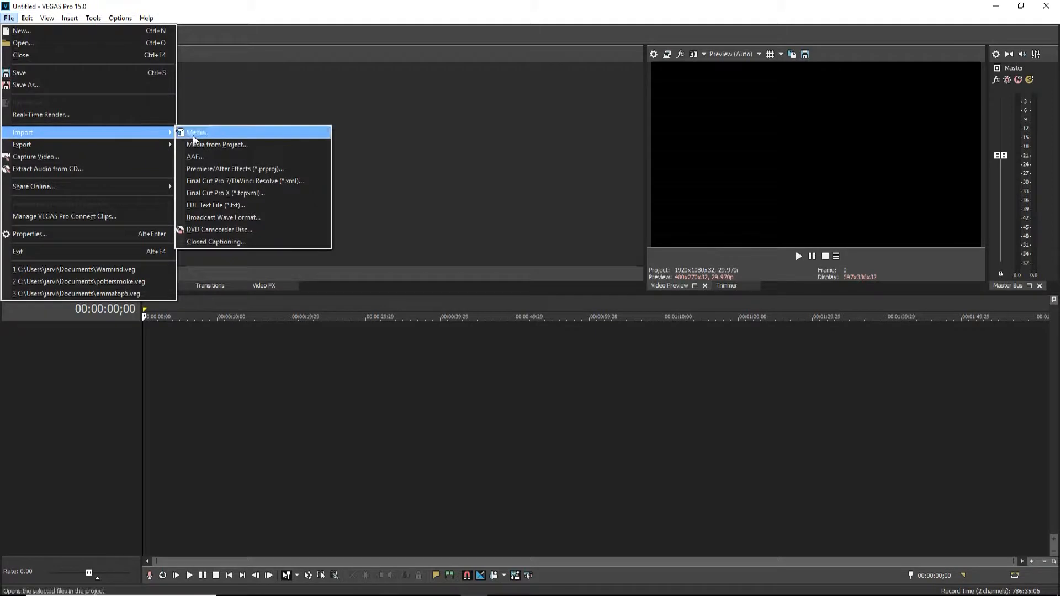
pyautogui.click(191, 135)
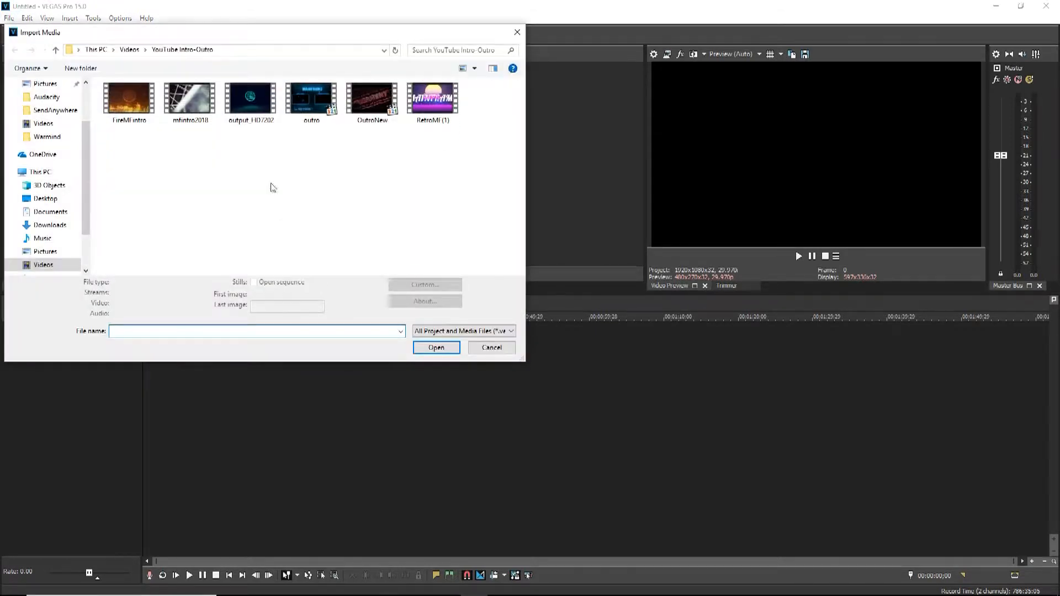
pyautogui.click(41, 265)
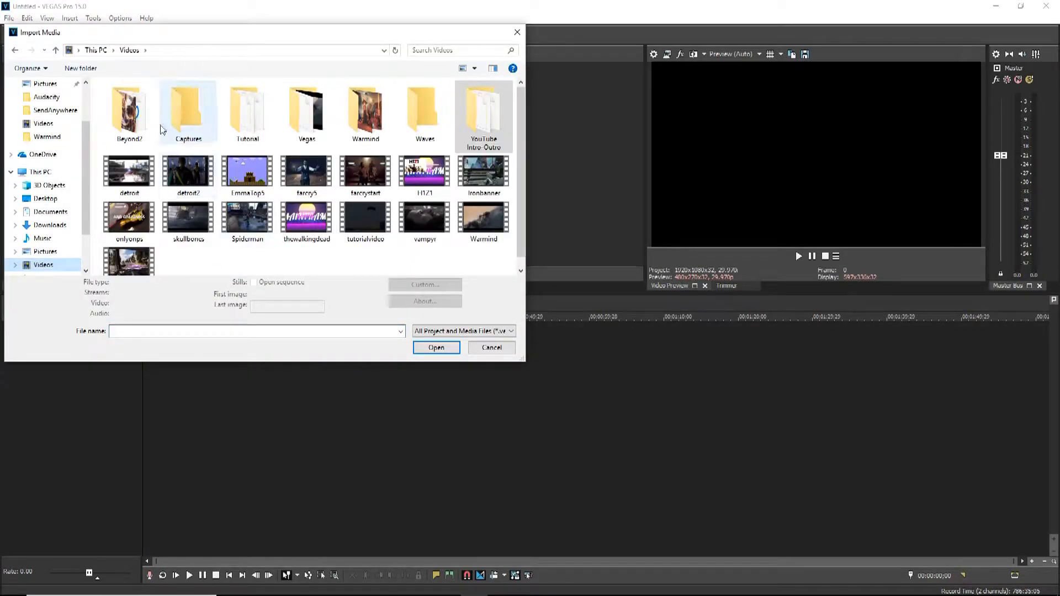
pyautogui.doubleClick(133, 116)
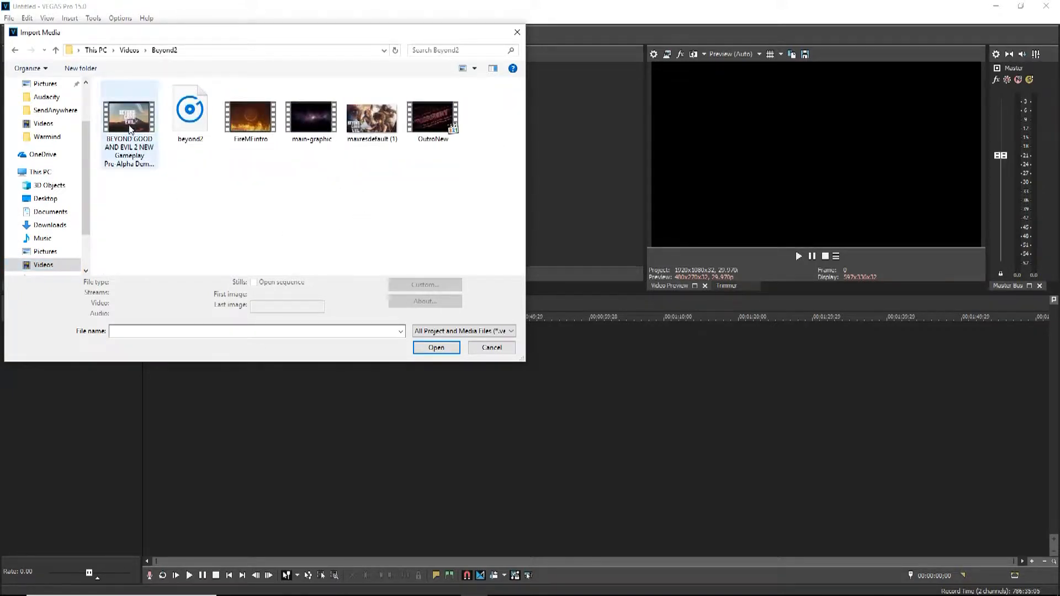
# Import all six files in the Beyond2 folder, from the BEYOND GOOD AND EVIL 2 gameplay video through OutroNew, into the project media
pyautogui.click(133, 123)
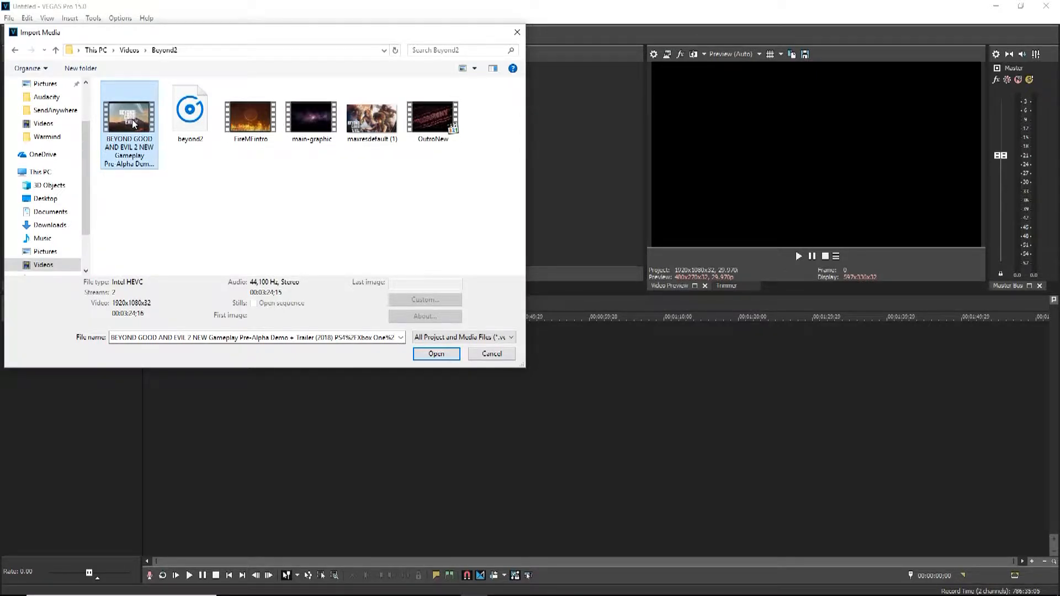
pyautogui.keyDown('ctrl'); pyautogui.click(190, 117); pyautogui.keyUp('ctrl')
pyautogui.keyDown('ctrl'); pyautogui.click(250, 124); pyautogui.keyUp('ctrl')
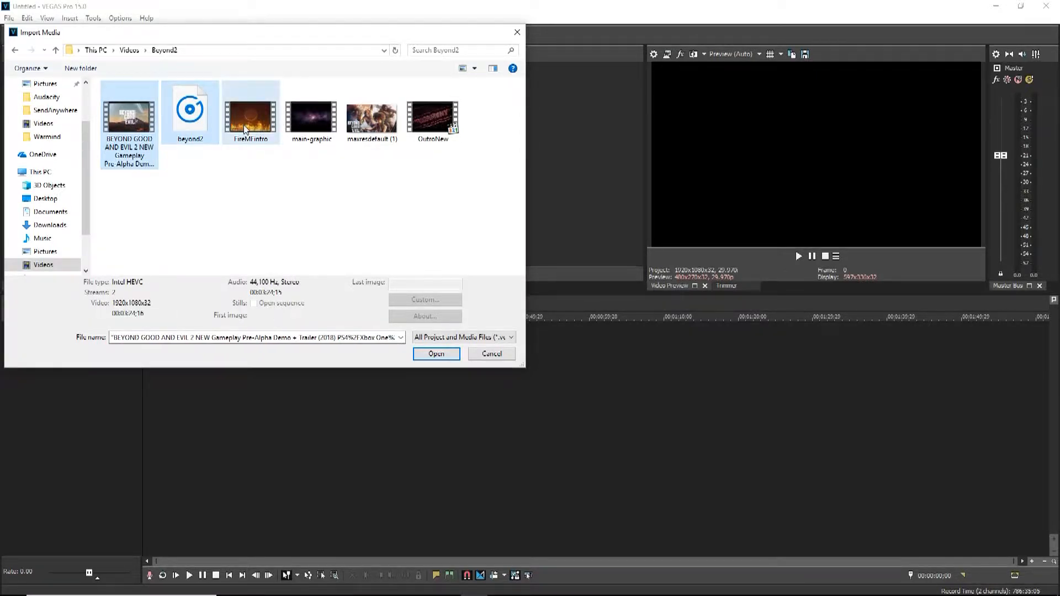
pyautogui.keyDown('ctrl'); pyautogui.click(299, 133); pyautogui.keyUp('ctrl')
pyautogui.keyDown('ctrl'); pyautogui.click(362, 132); pyautogui.keyUp('ctrl')
pyautogui.keyDown('ctrl'); pyautogui.click(422, 133); pyautogui.keyUp('ctrl')
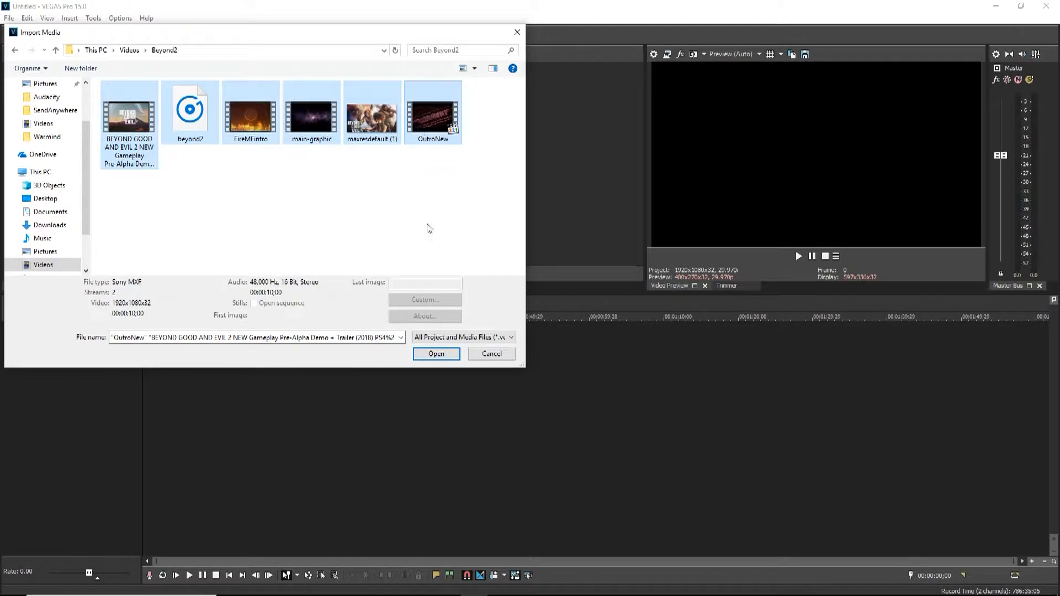
pyautogui.click(436, 354)
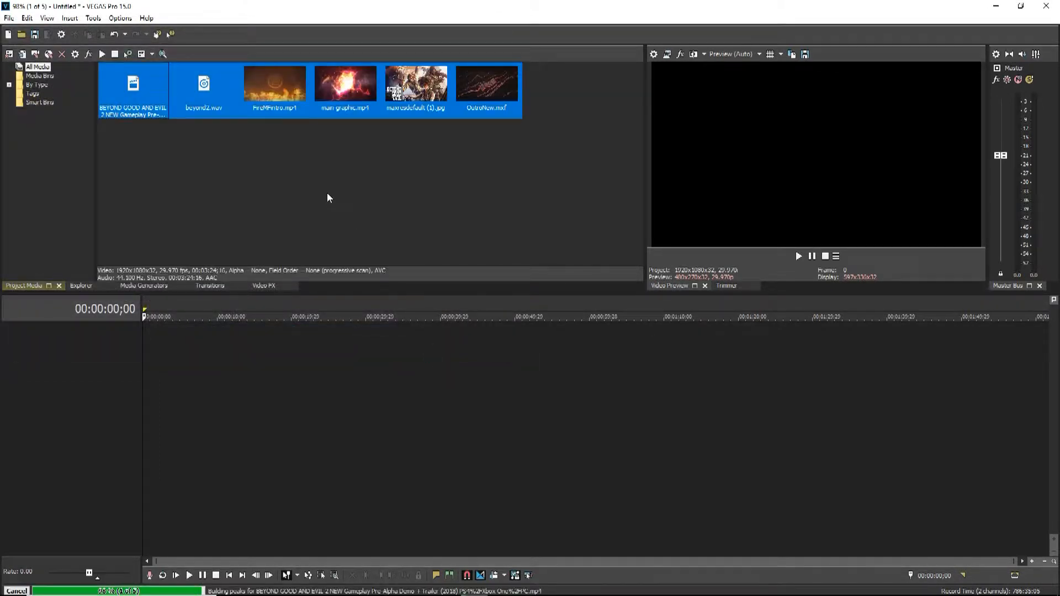
pyautogui.click(327, 193)
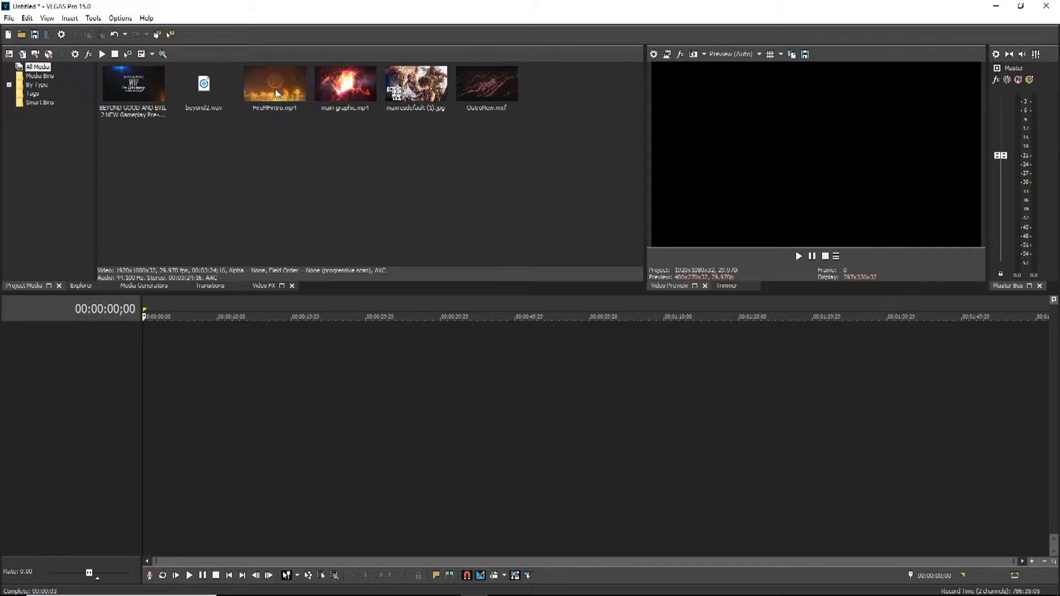
# Place FireMFintro.mp4 at the very start of the timeline and match the project video settings to the clip
pyautogui.moveTo(276, 82); pyautogui.dragTo(150, 357)
pyautogui.click(598, 239)
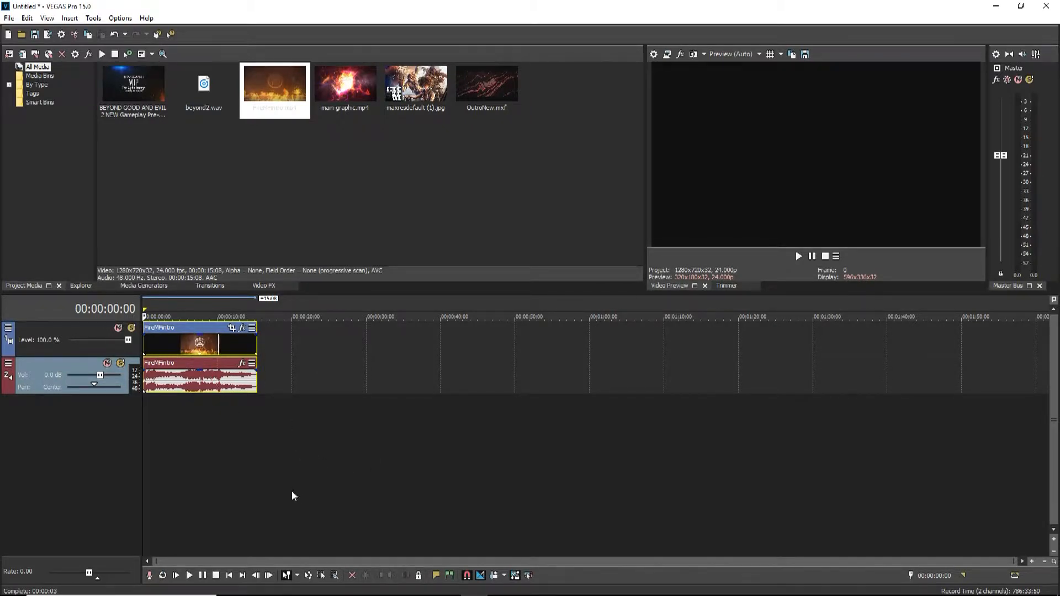
pyautogui.click(289, 458)
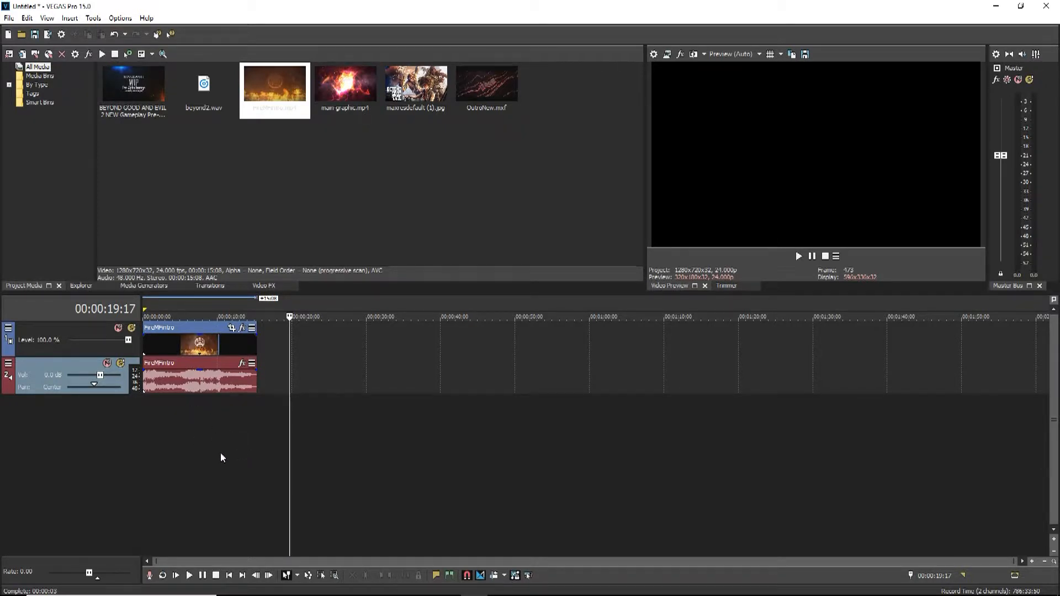
# Play back the FireMFintro clip from about 00:00:01:10 and stop after previewing it
pyautogui.click(183, 454)
pyautogui.click(153, 451)
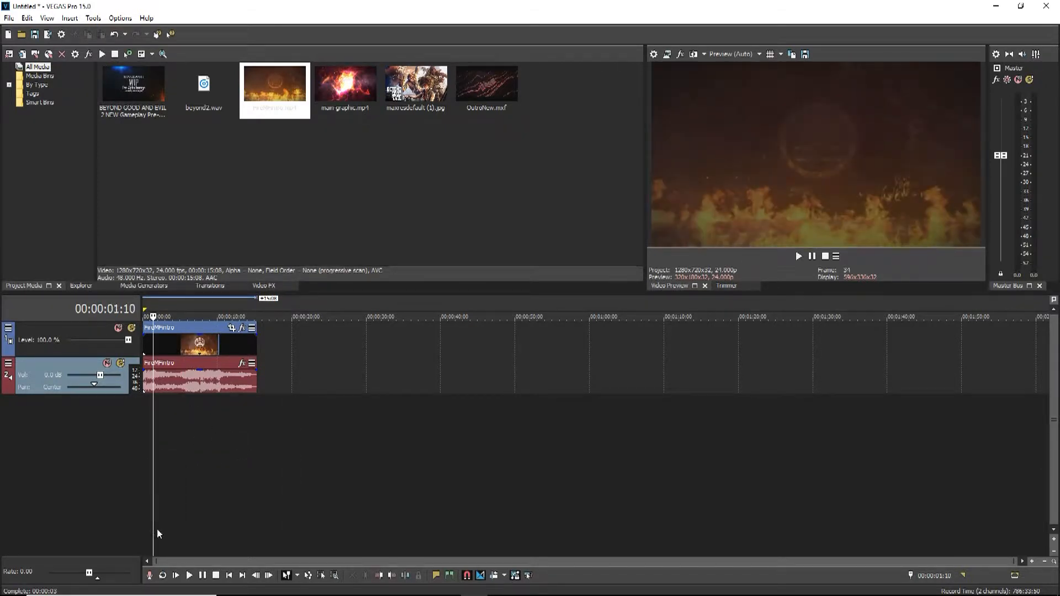
pyautogui.click(188, 575)
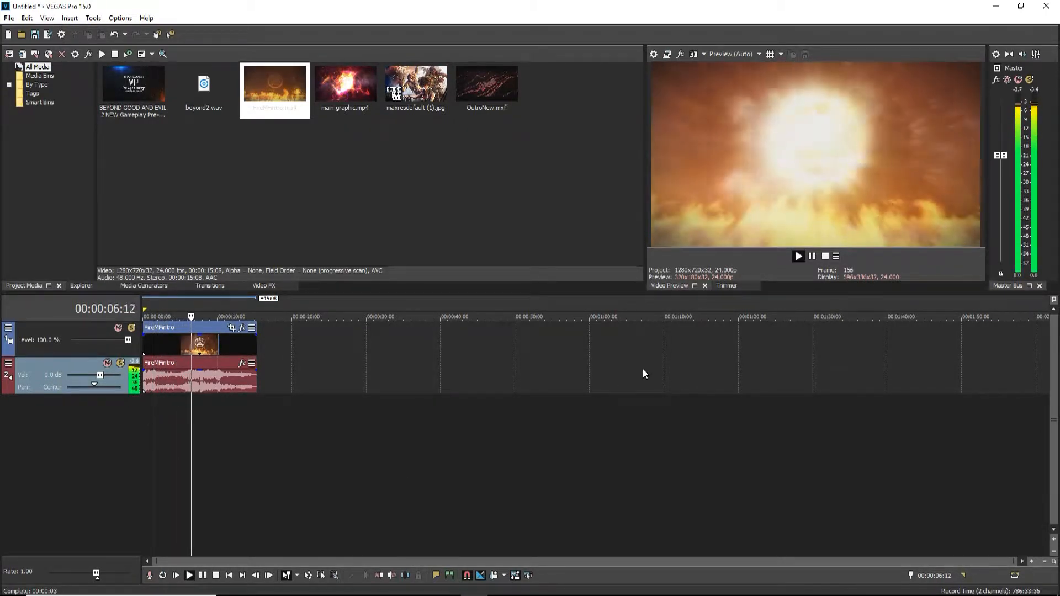
pyautogui.click(215, 575)
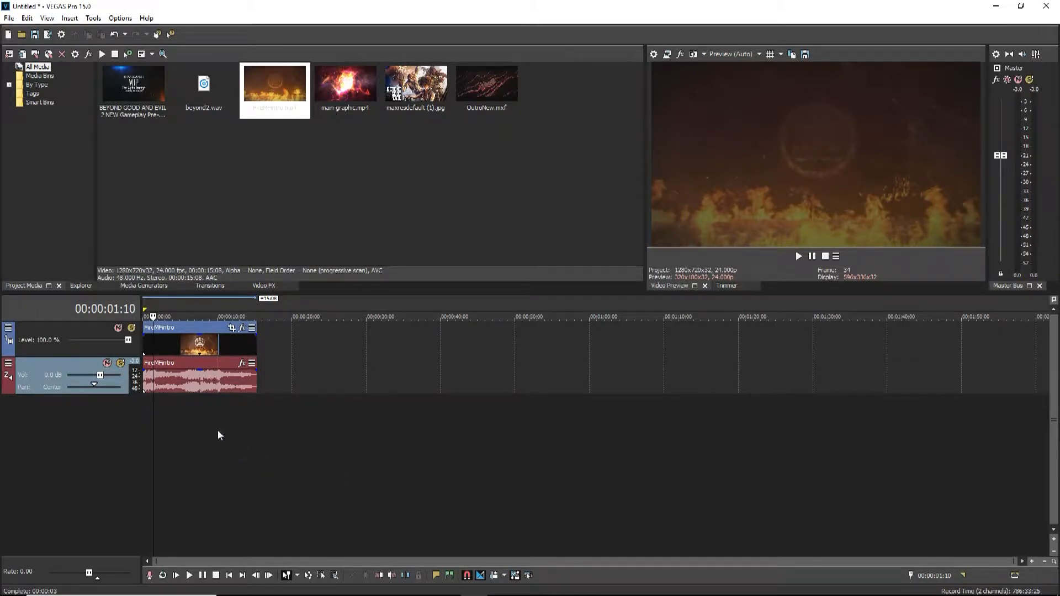
# Lower the gain of the FireMFintro audio event to roughly its mid-height and play it back to check the volume
pyautogui.moveTo(200, 371)
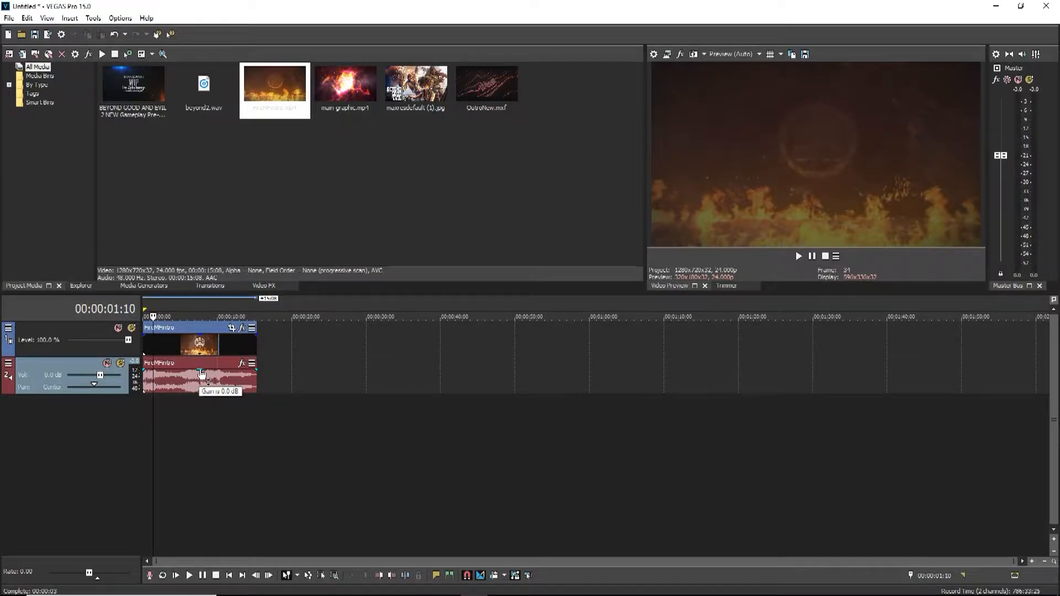
pyautogui.click(202, 375)
pyautogui.moveTo(202, 375); pyautogui.dragTo(202, 386)
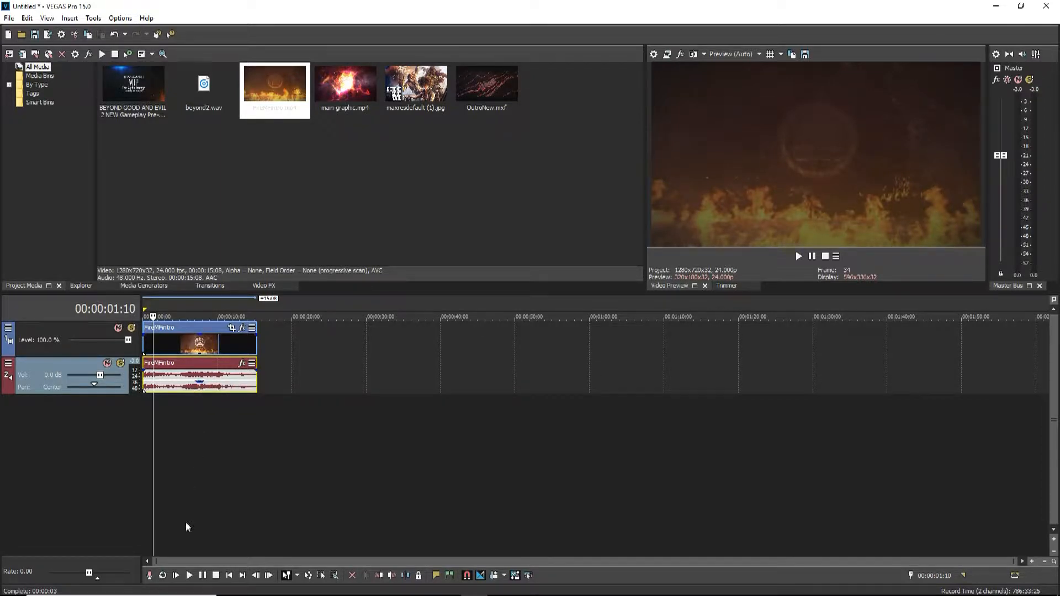
pyautogui.click(189, 575)
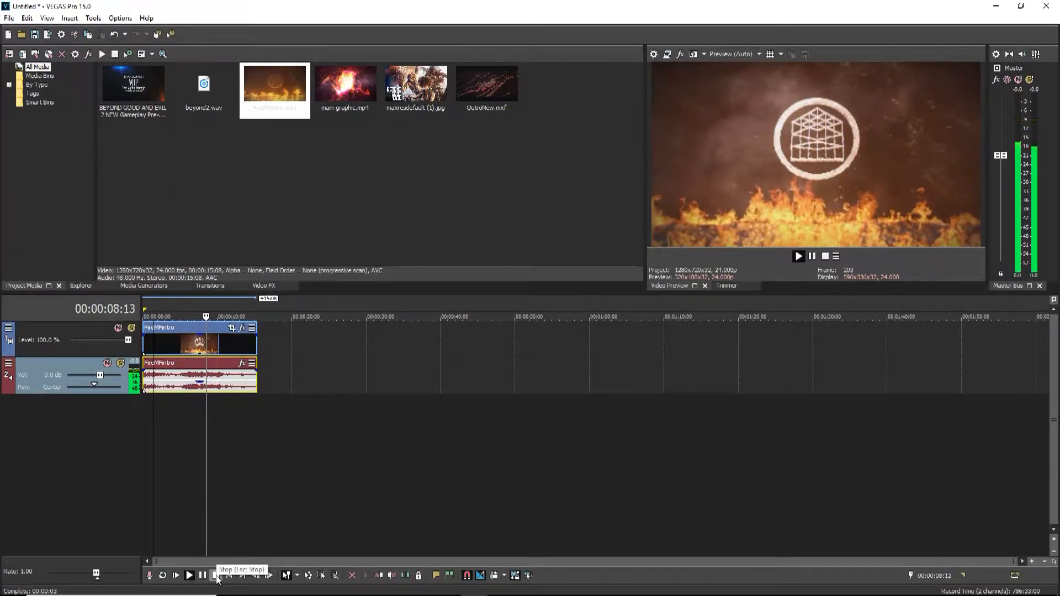
pyautogui.press('space')
pyautogui.click(273, 489)
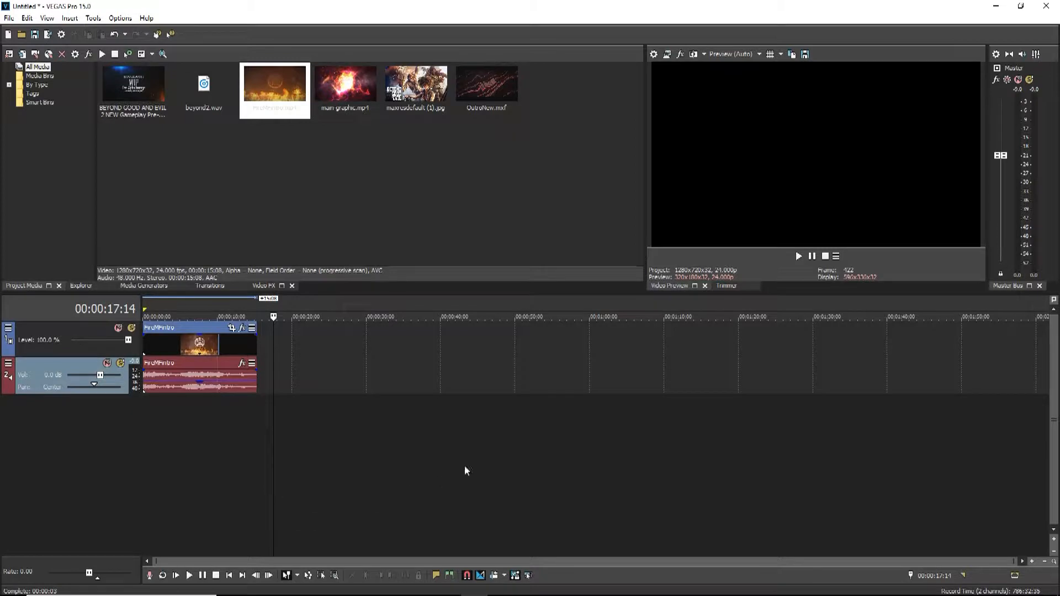
# Insert an empty audio track and an empty video track in the timeline
pyautogui.rightClick(304, 442)
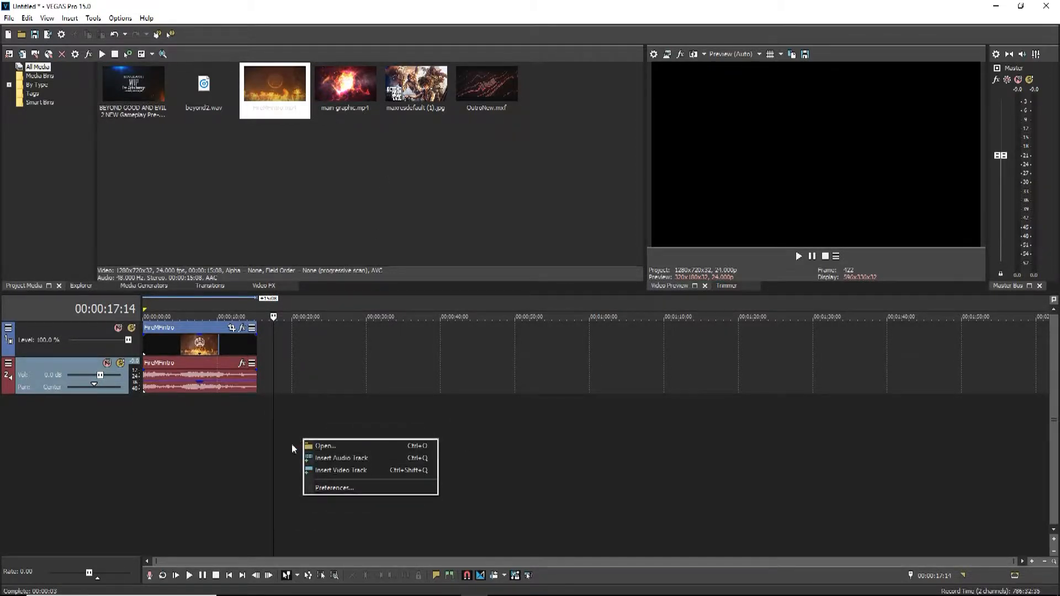
pyautogui.click(341, 460)
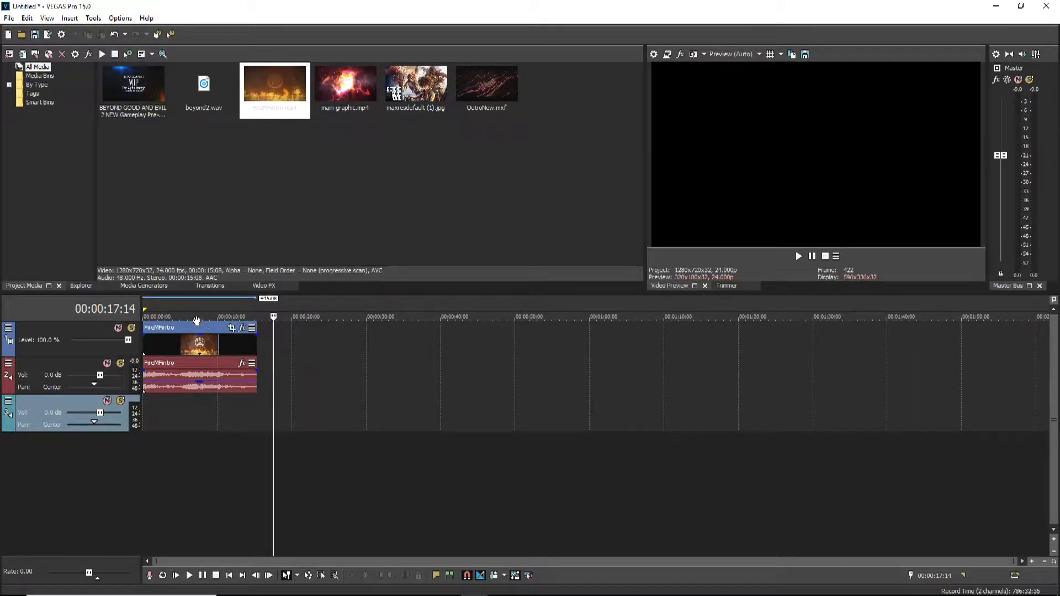
pyautogui.rightClick(377, 468)
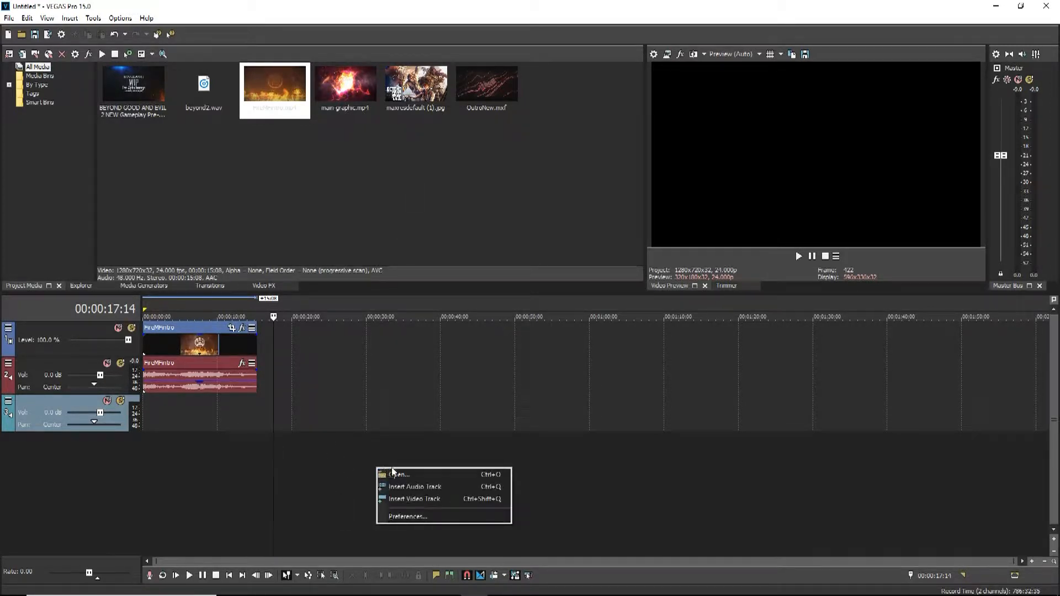
pyautogui.click(424, 501)
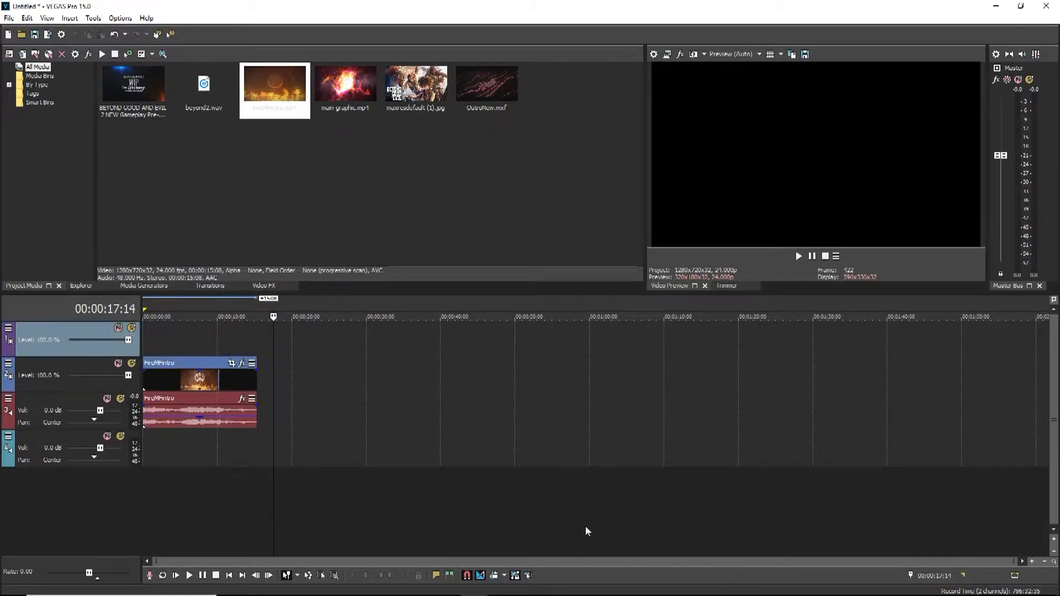
# Place main graphic.mp4 on the FireMFintro track, starting directly where the intro clip ends
pyautogui.click(356, 153)
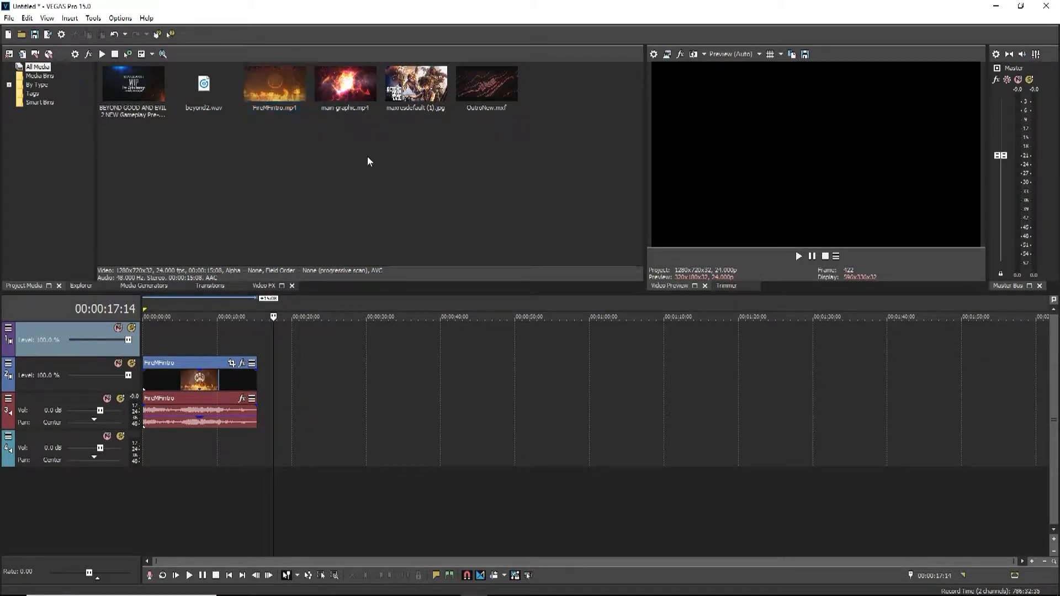
pyautogui.click(353, 84)
pyautogui.moveTo(319, 248); pyautogui.dragTo(263, 388)
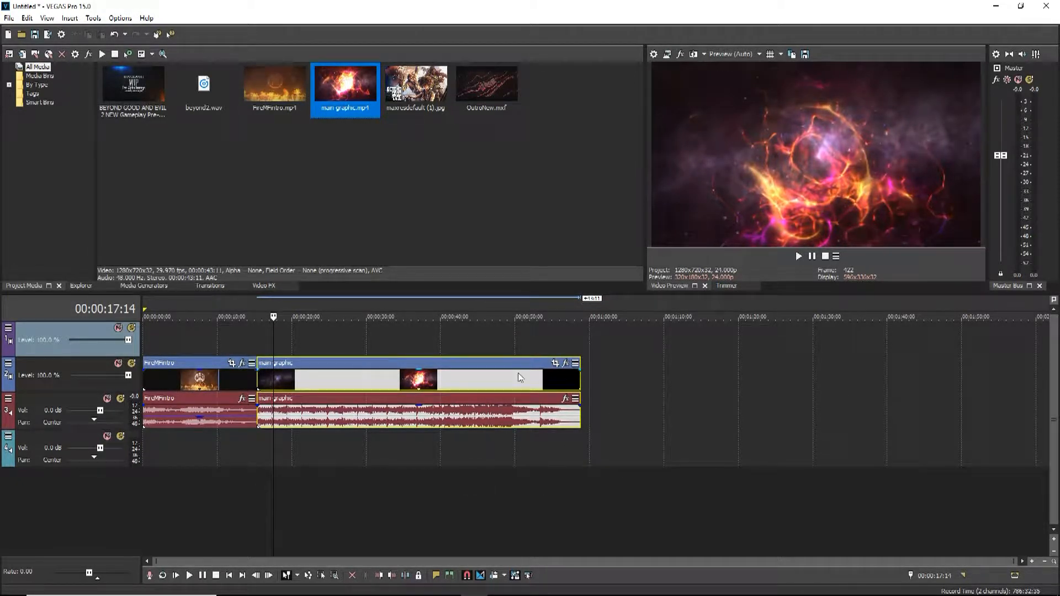
# Silence the main graphic clip by lowering its audio event's gain all the way down
pyautogui.click(596, 508)
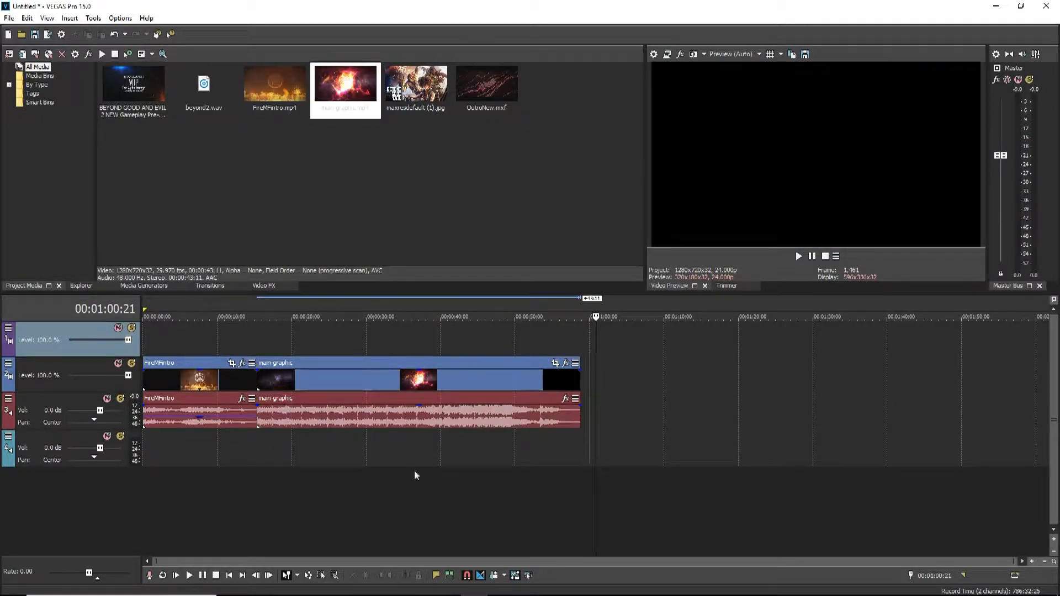
pyautogui.click(421, 410)
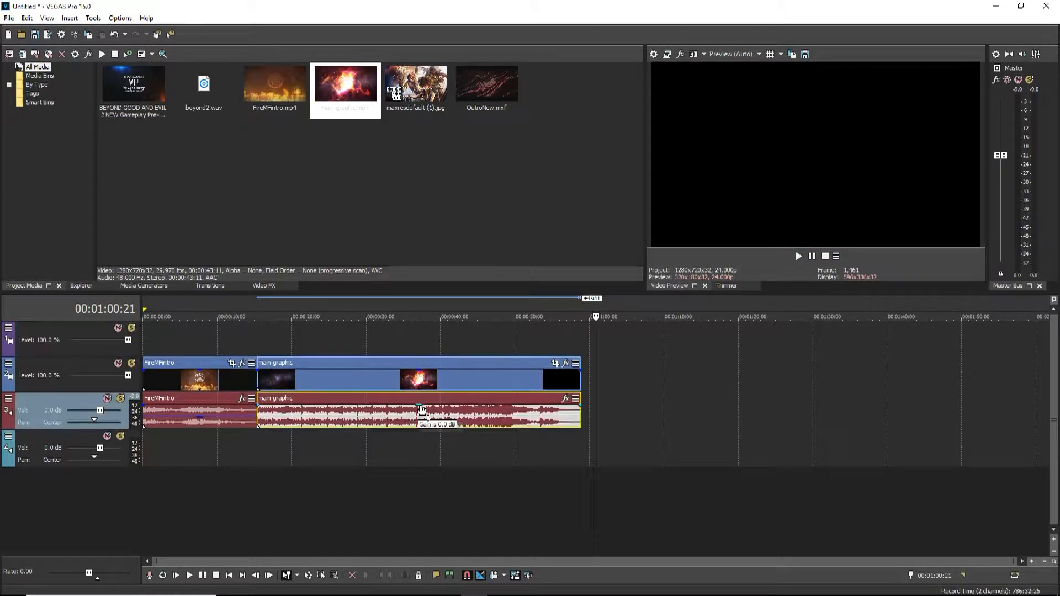
pyautogui.moveTo(420, 410); pyautogui.dragTo(421, 430)
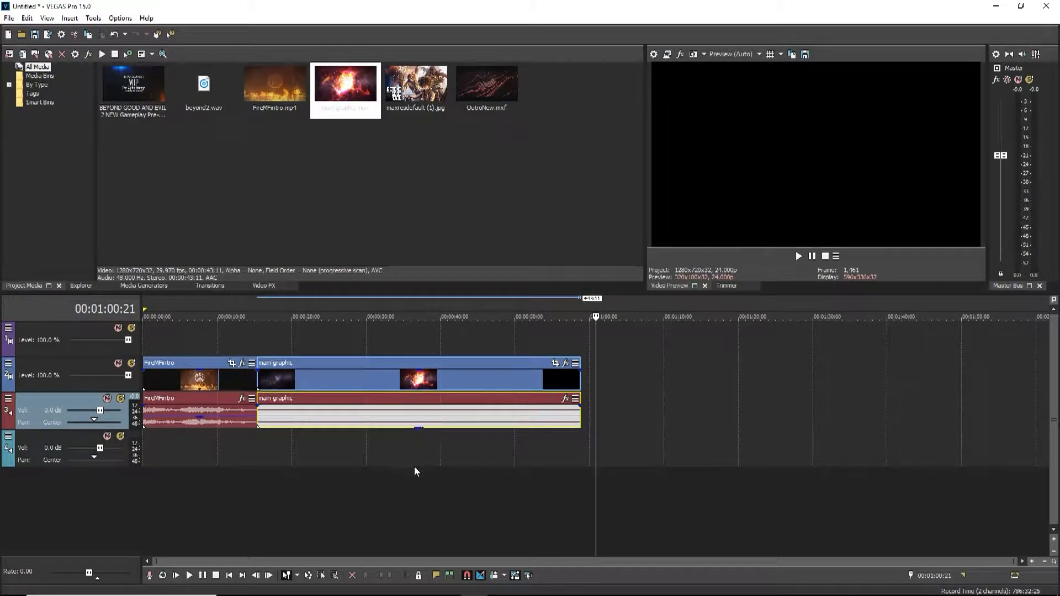
# Add a short fade-in at the start and a short fade-out at the end of the main graphic video event
pyautogui.click(259, 369)
pyautogui.moveTo(259, 369); pyautogui.dragTo(269, 371)
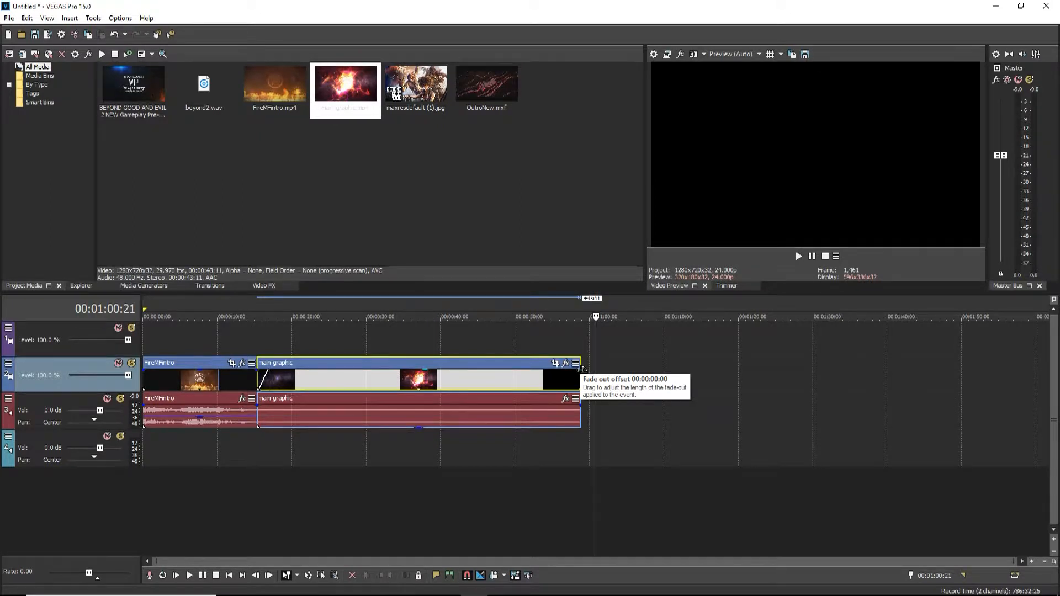
pyautogui.moveTo(582, 368); pyautogui.dragTo(572, 368)
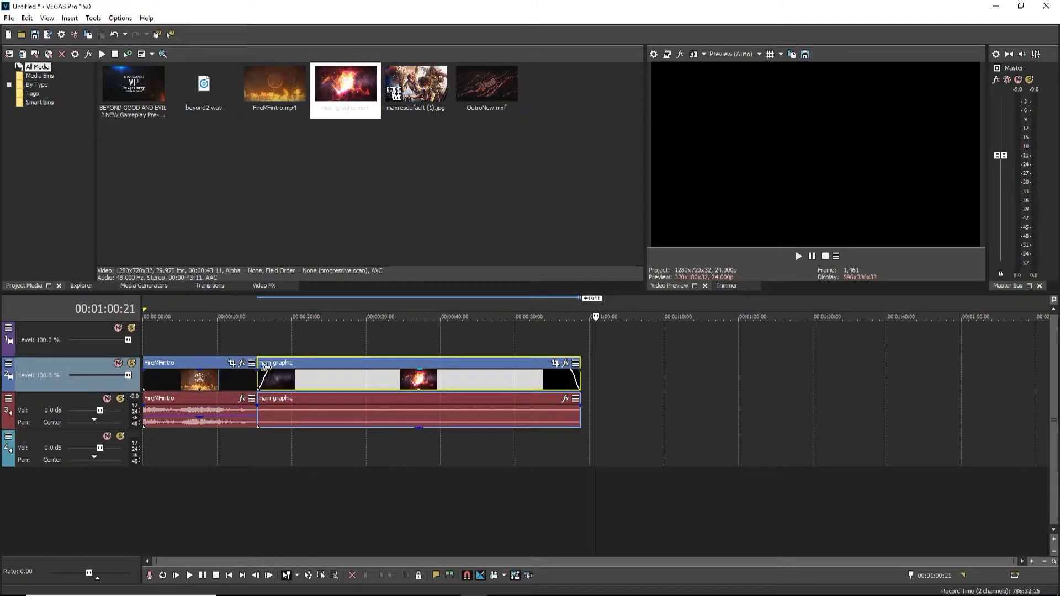
# Play back the change from FireMFintro to main graphic, starting at about 00:00:14:04, and stop the playback
pyautogui.click(247, 449)
pyautogui.click(188, 576)
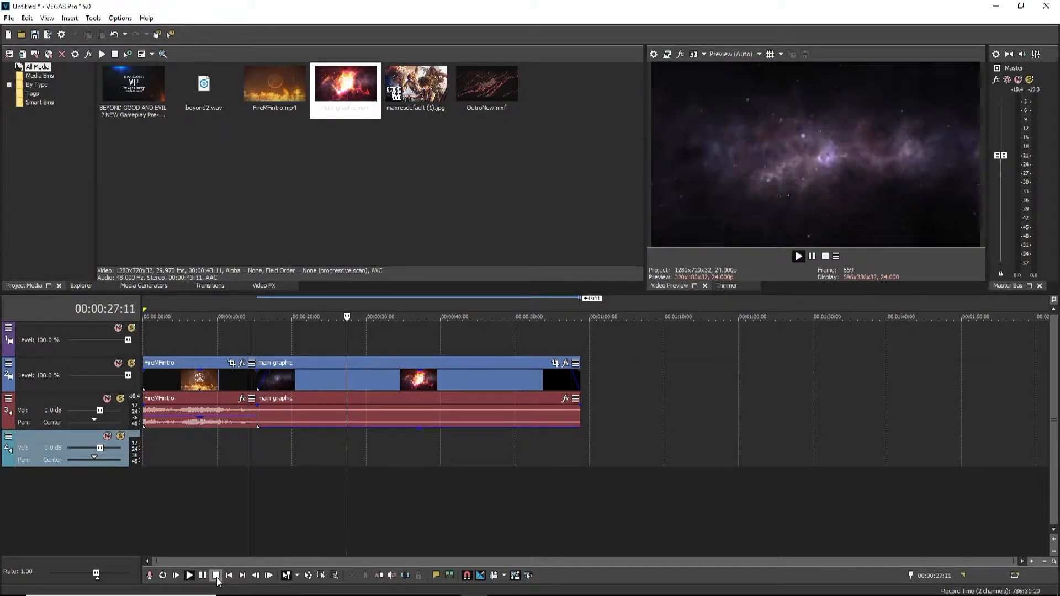
pyautogui.click(216, 577)
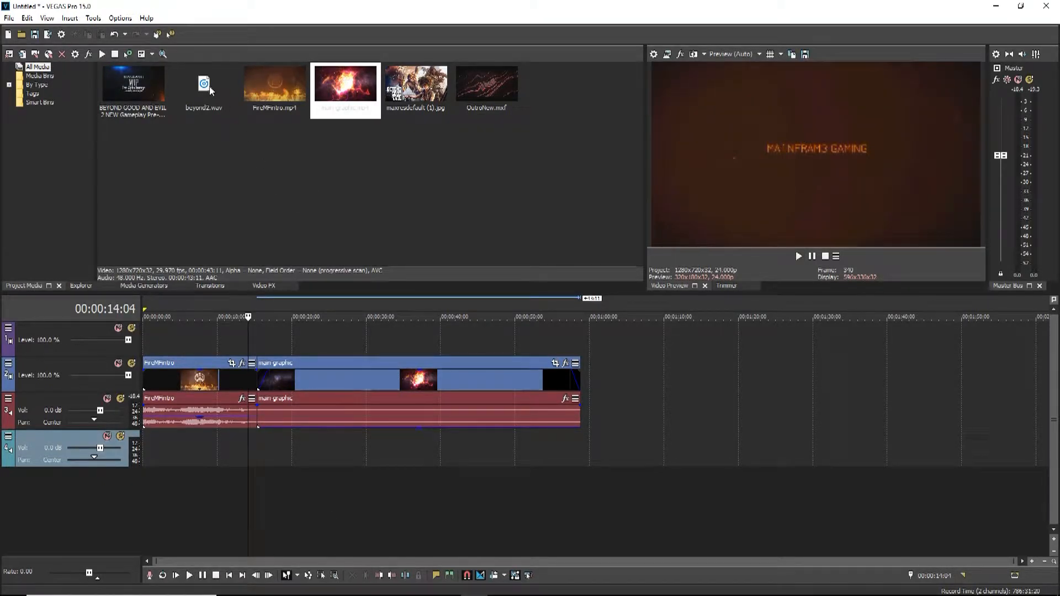
# Place beyond2.wav on the separate bottom audio track, starting about three seconds after the main graphic clip begins
pyautogui.moveTo(208, 89); pyautogui.dragTo(276, 443)
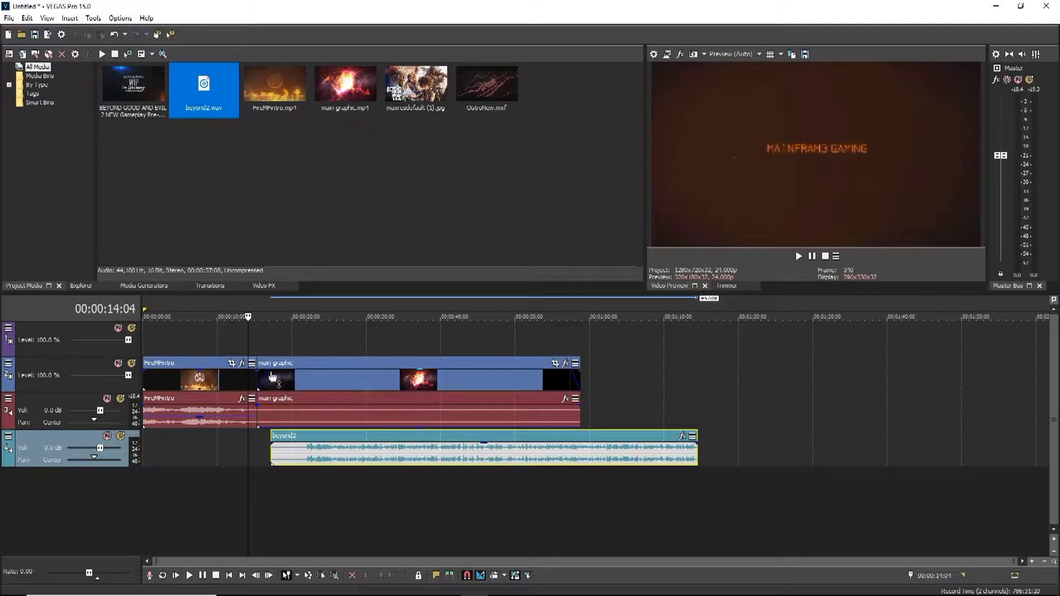
pyautogui.moveTo(259, 364); pyautogui.dragTo(274, 368)
pyautogui.moveTo(309, 437); pyautogui.dragTo(314, 438)
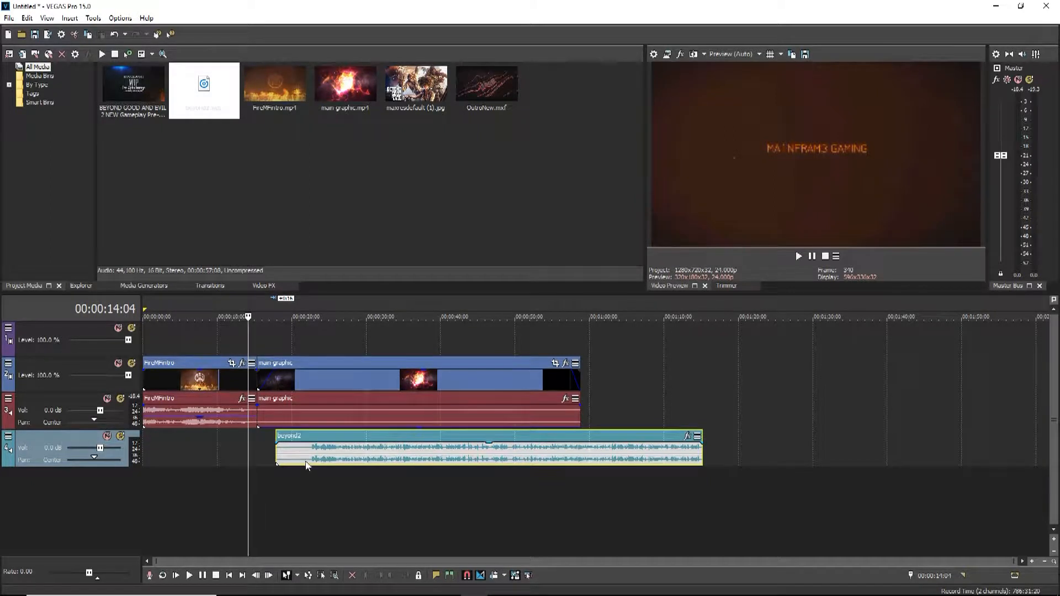
# Split the beyond2 event at 00:00:21:21, delete its silent opening piece, and move the remainder back to start at about 00:00:18
pyautogui.click(305, 449)
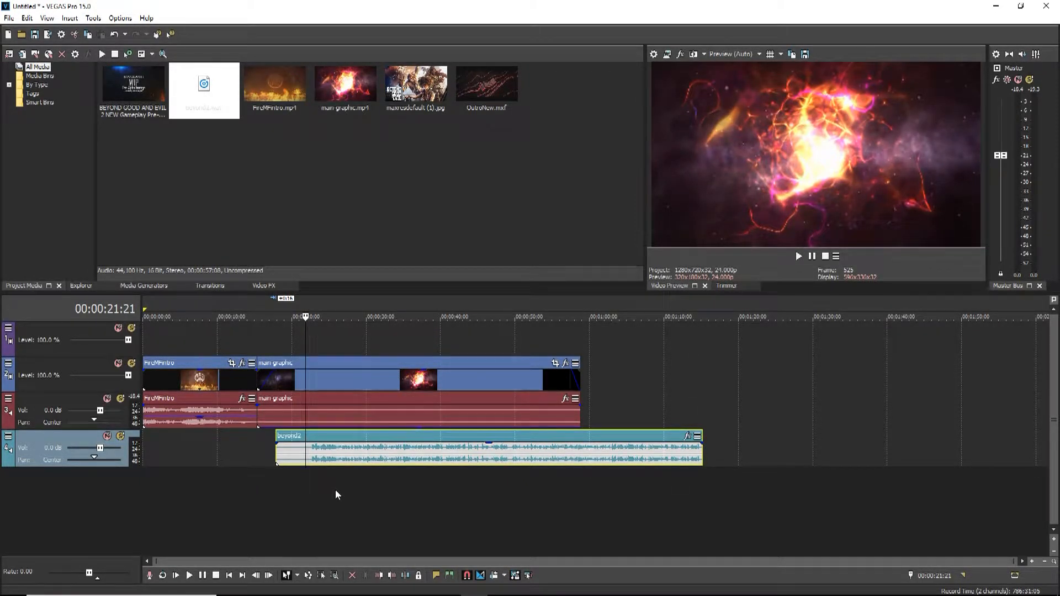
pyautogui.press('s')
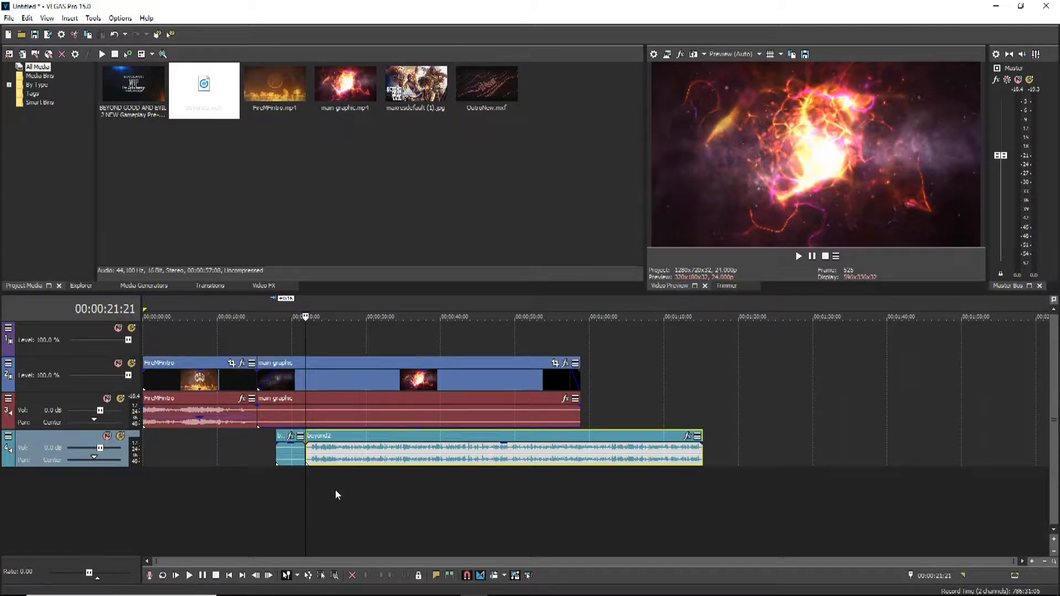
pyautogui.click(285, 439)
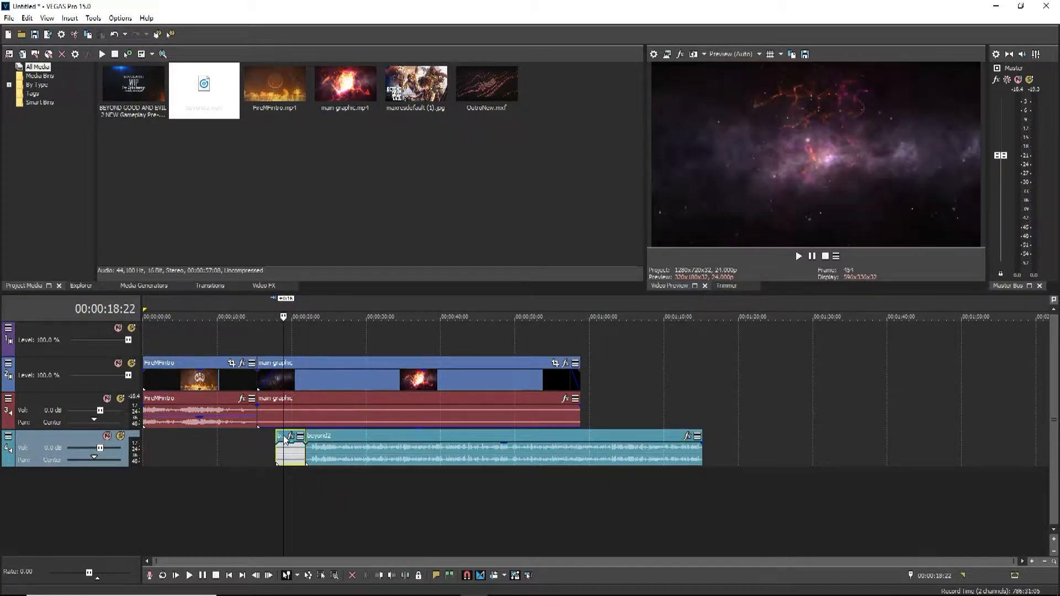
pyautogui.press('Delete')
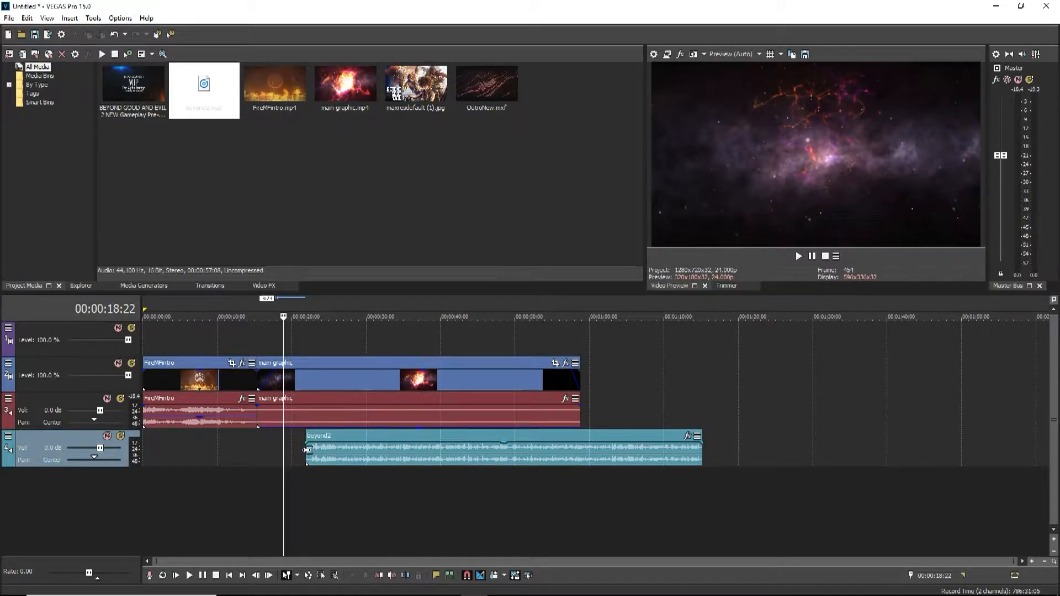
pyautogui.moveTo(340, 439); pyautogui.dragTo(310, 444)
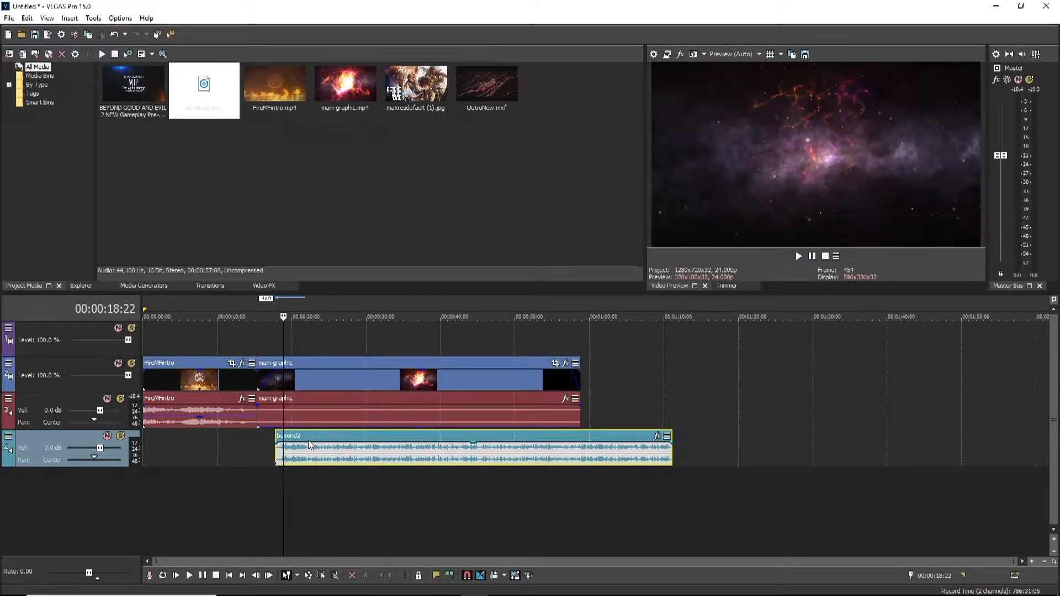
# Play back the entry of the beyond2 audio over the main graphic from 00:00:14:13, and stop the playback
pyautogui.click(261, 485)
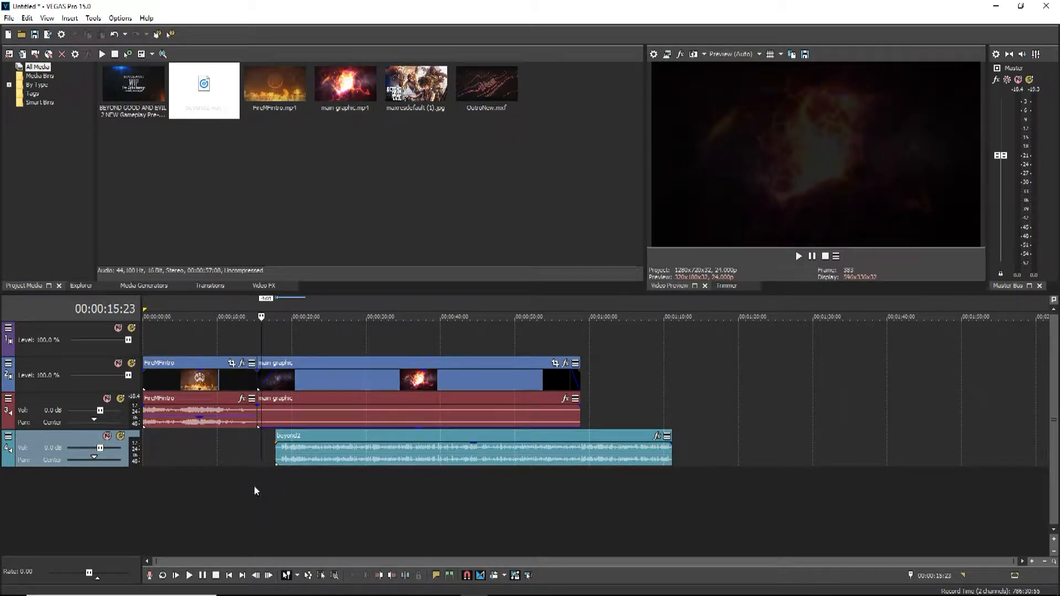
pyautogui.click(251, 486)
pyautogui.click(189, 575)
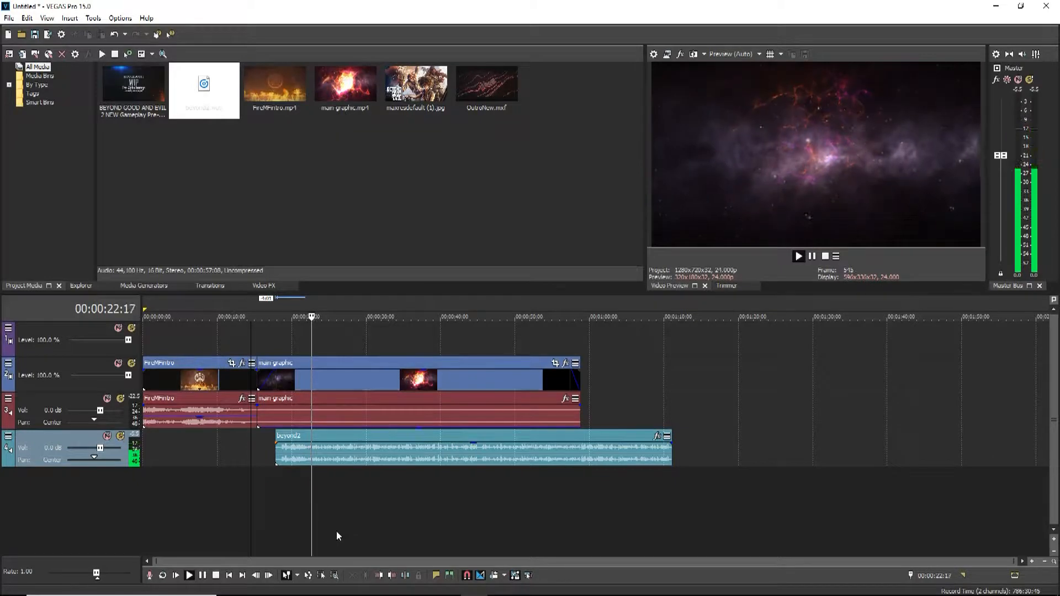
pyautogui.click(216, 575)
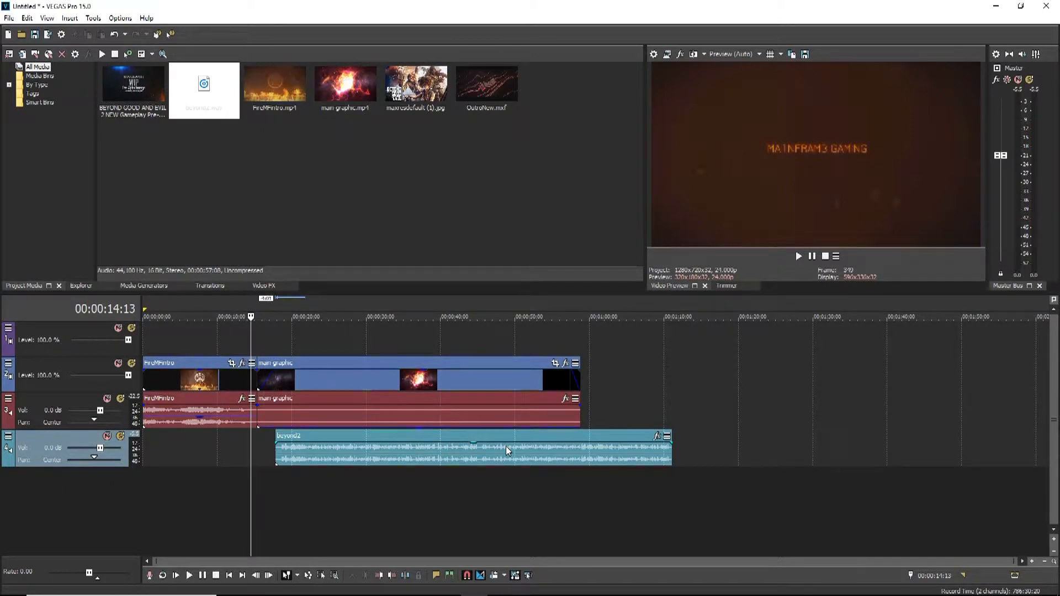
# Extend the end of the main graphic event slightly past the end of the beyond2 audio
pyautogui.moveTo(580, 379); pyautogui.dragTo(670, 380)
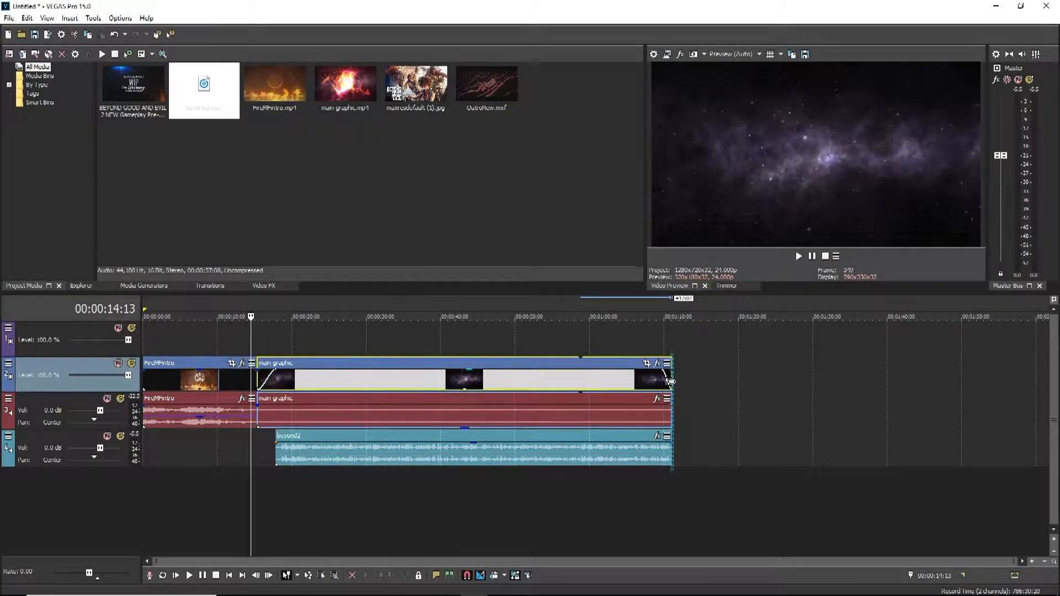
pyautogui.moveTo(669, 381); pyautogui.dragTo(682, 383)
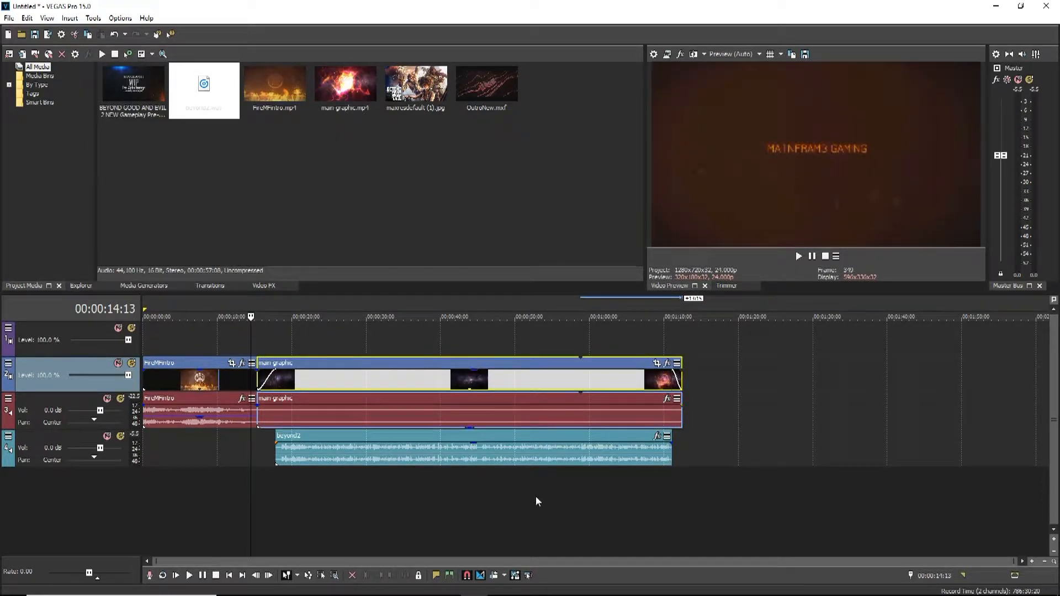
# Inspect the extended background at several points up to 00:01:09:05 and view the commands for inserting audio and video tracks
pyautogui.click(396, 479)
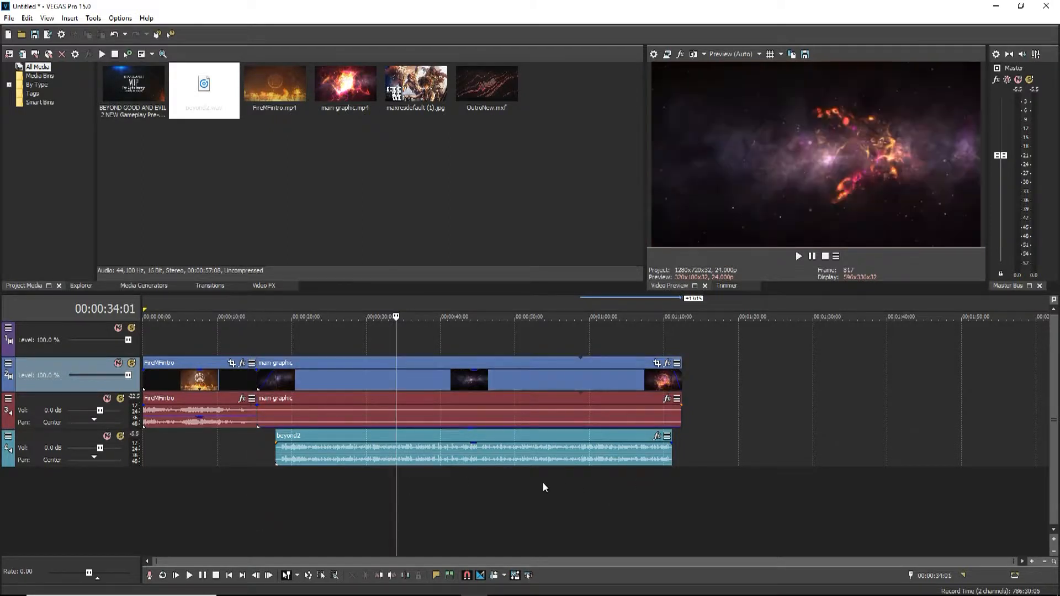
pyautogui.click(542, 482)
pyautogui.click(595, 481)
pyautogui.click(635, 479)
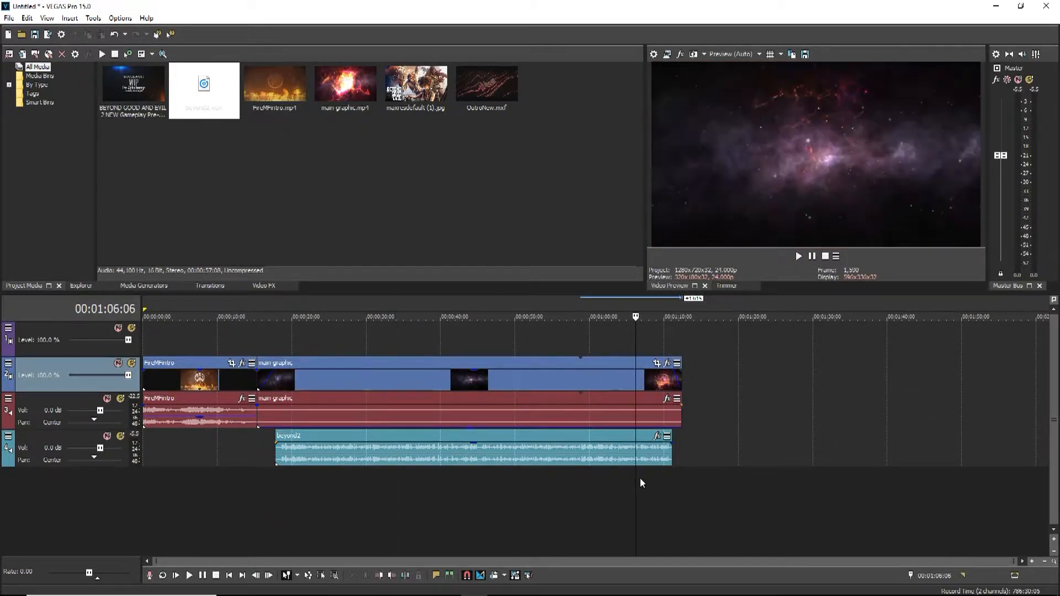
pyautogui.click(650, 480)
pyautogui.click(658, 482)
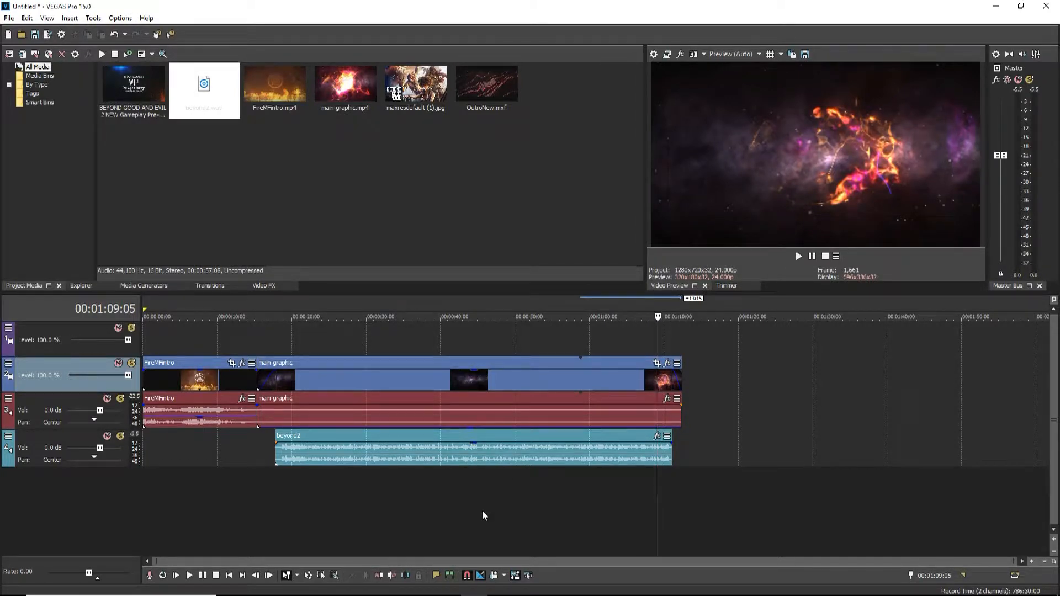
pyautogui.rightClick(434, 504)
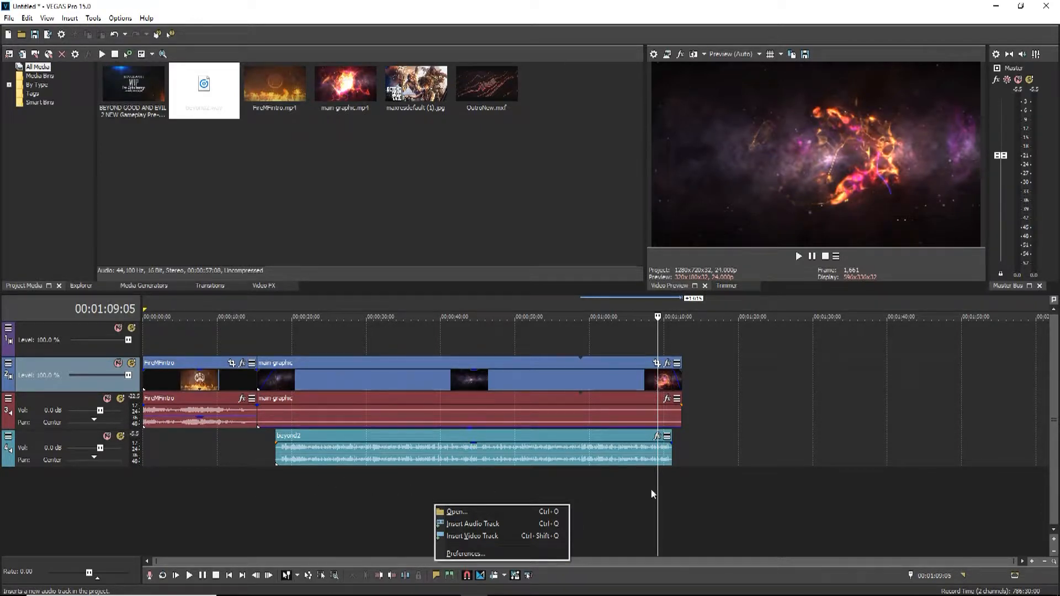
pyautogui.click(487, 486)
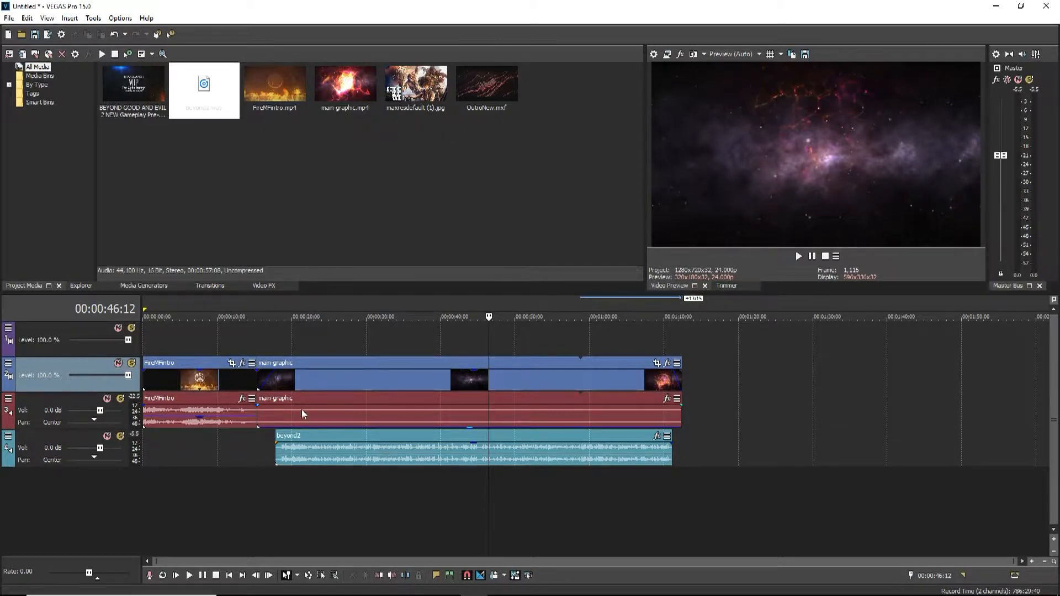
# Play from 00:00:18:17, pause at 00:00:23:19, and place maxresdefault (1).jpg around that point on the empty top video track
pyautogui.click(282, 493)
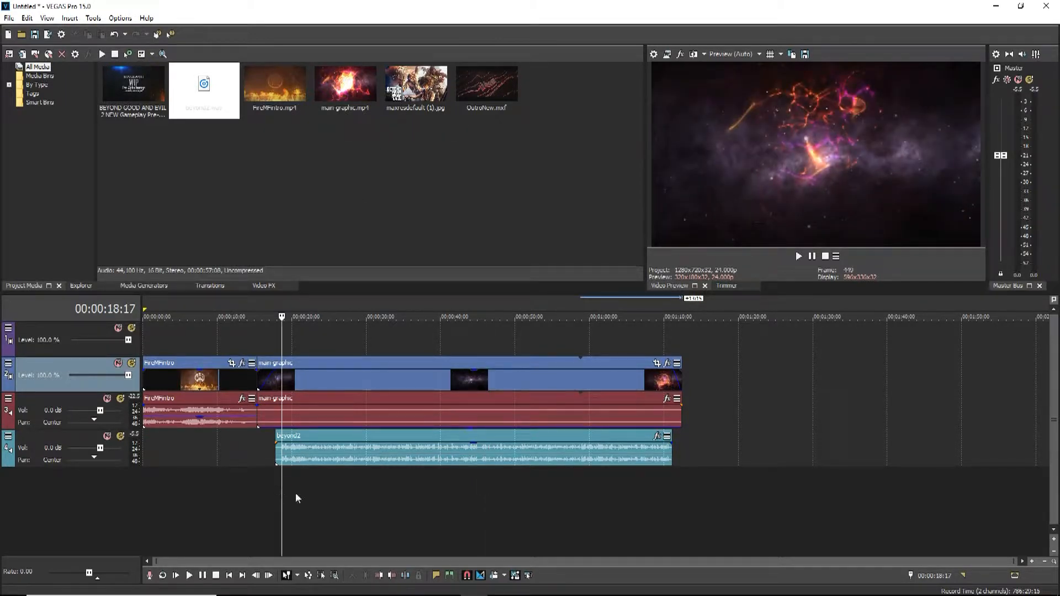
pyautogui.click(190, 575)
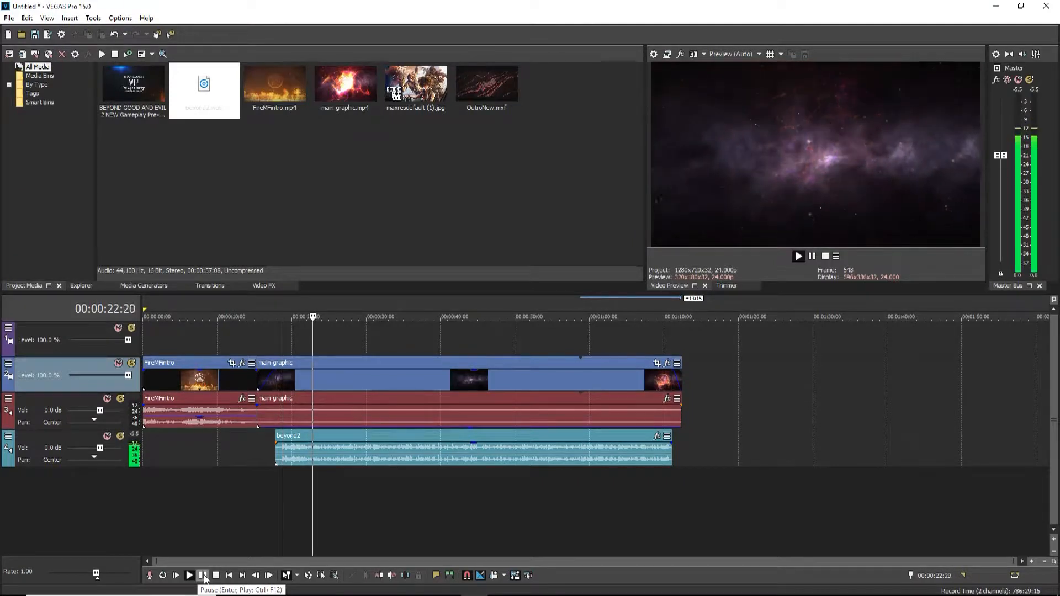
pyautogui.click(203, 575)
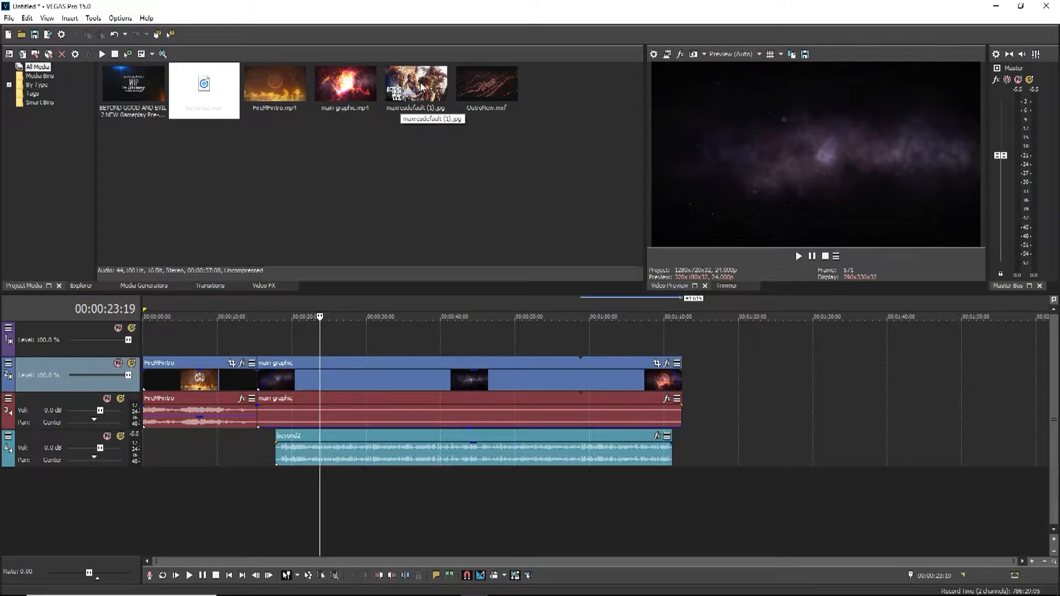
pyautogui.moveTo(423, 85); pyautogui.dragTo(422, 117)
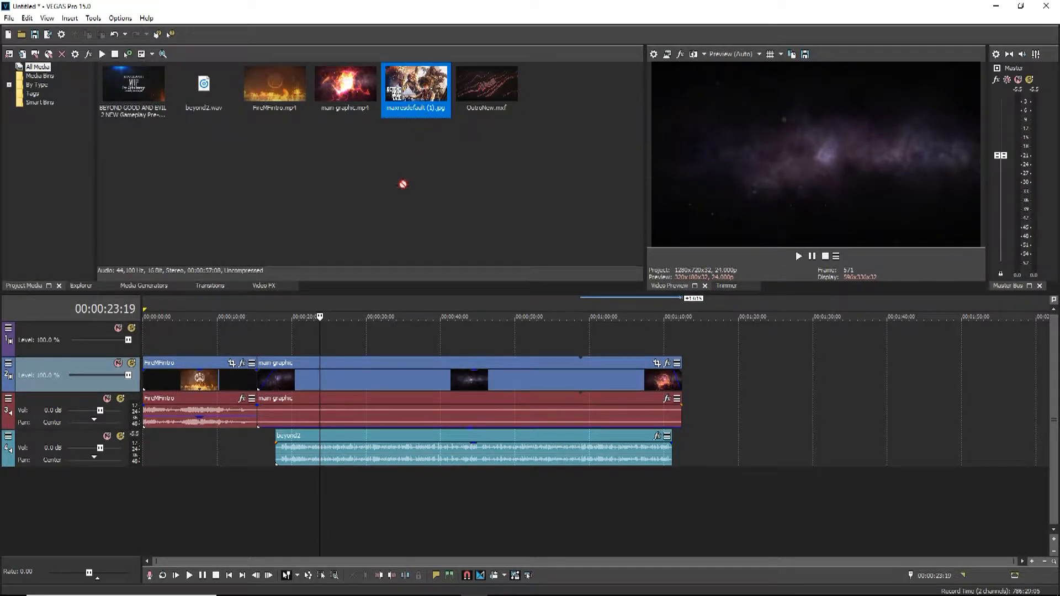
pyautogui.moveTo(338, 329); pyautogui.dragTo(320, 336)
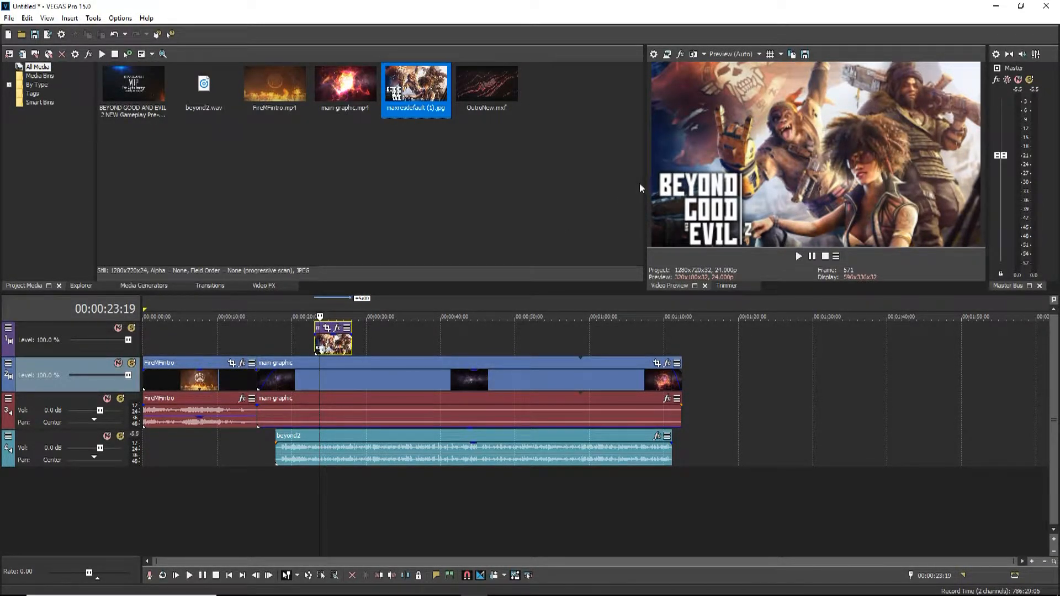
# Use Event Pan/Crop to shrink the image to a crop of about 2,550 by 1,434 and move it to the frame's upper left
pyautogui.click(326, 329)
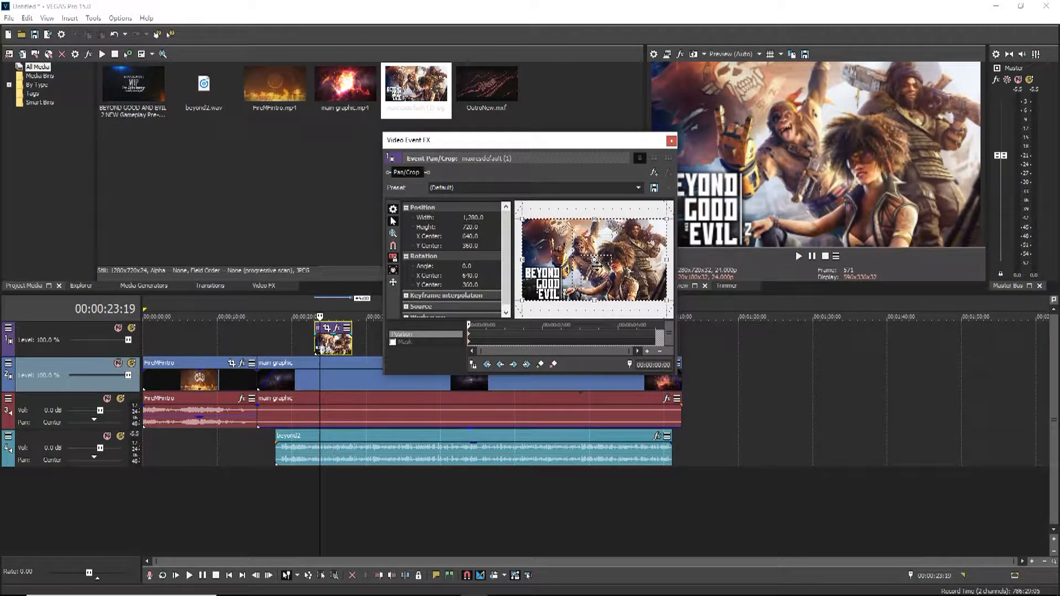
pyautogui.scroll(-5, 597, 264)
pyautogui.scroll(3, 597, 266)
pyautogui.scroll(-4, 598, 267)
pyautogui.scroll(3, 600, 269)
pyautogui.scroll(-1, 601, 270)
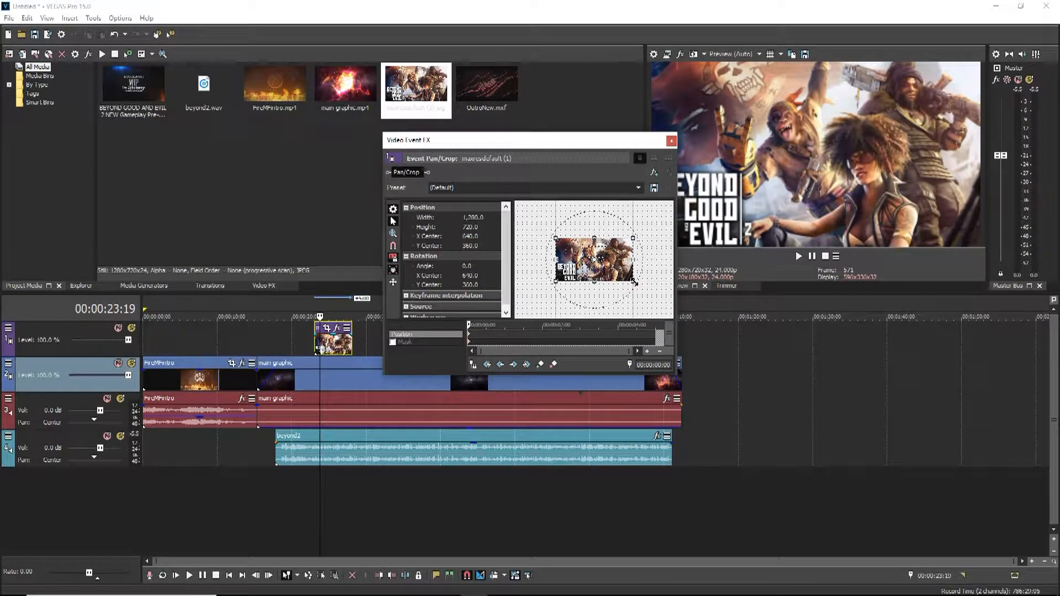
pyautogui.moveTo(634, 283); pyautogui.dragTo(672, 323)
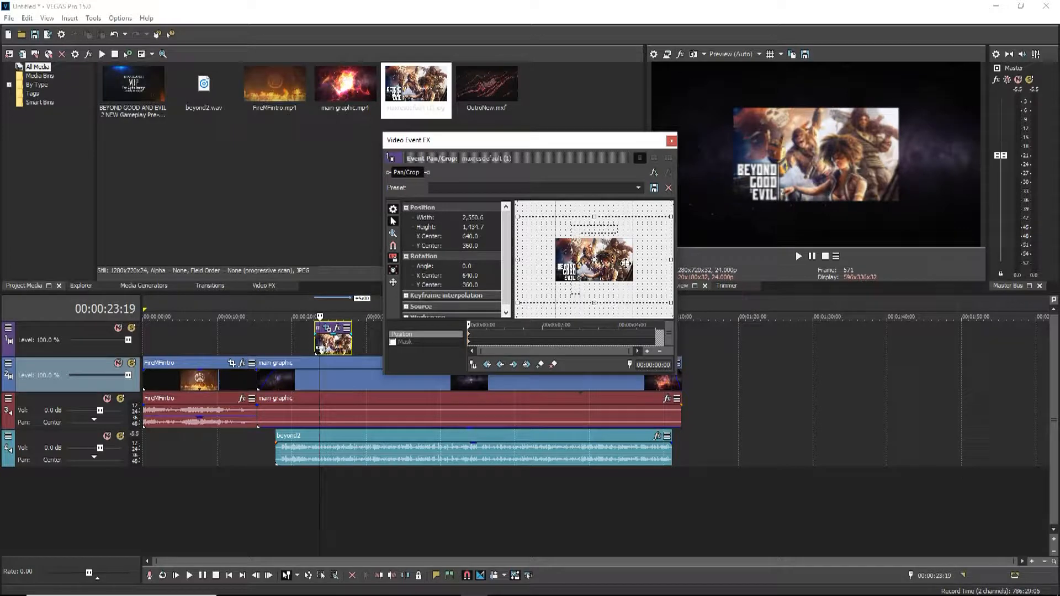
pyautogui.moveTo(625, 263); pyautogui.dragTo(656, 279)
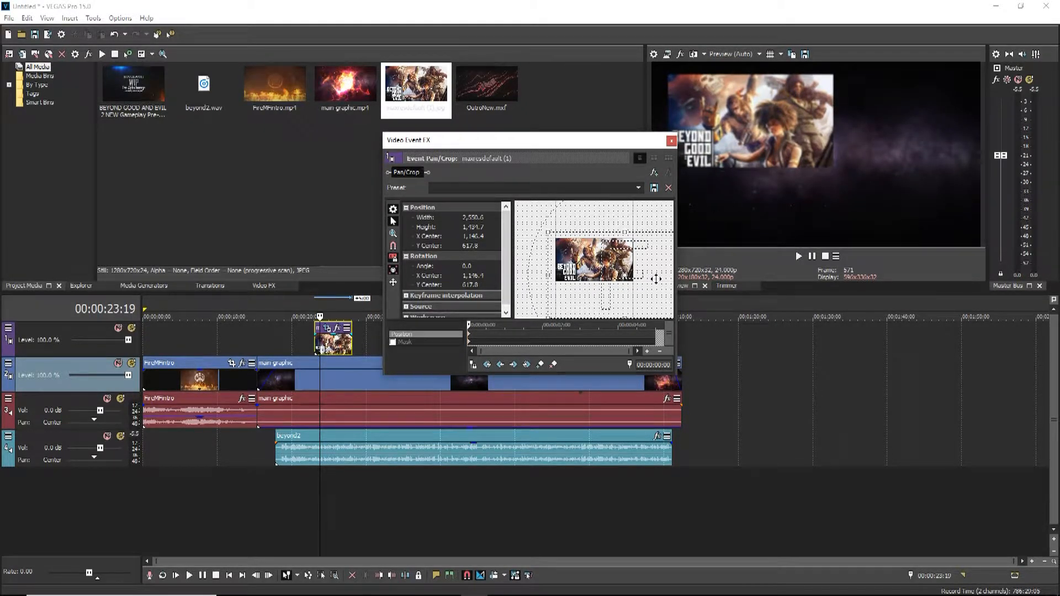
pyautogui.click(671, 141)
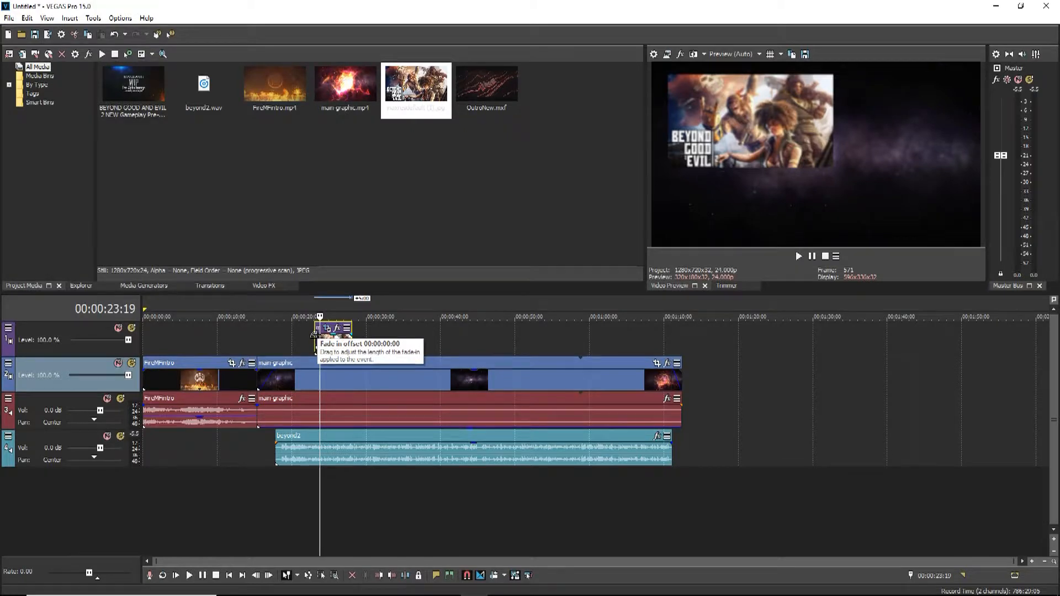
# Give the image event a fade-in of about 00:00:01:06 and a short fade-out, and extend its end to about 00:00:31
pyautogui.moveTo(315, 330); pyautogui.dragTo(323, 330)
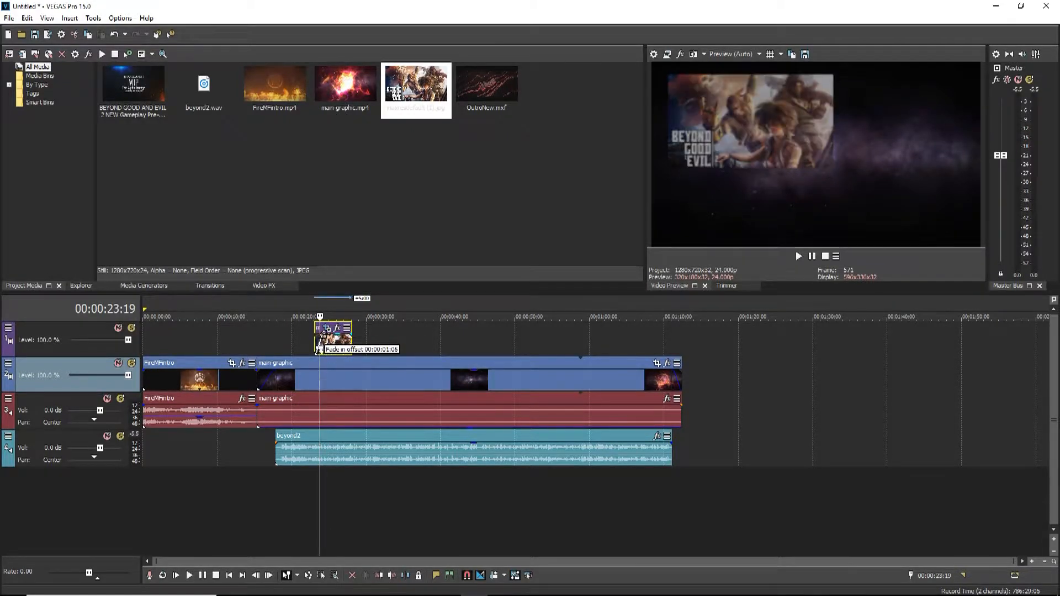
pyautogui.moveTo(355, 334); pyautogui.dragTo(347, 334)
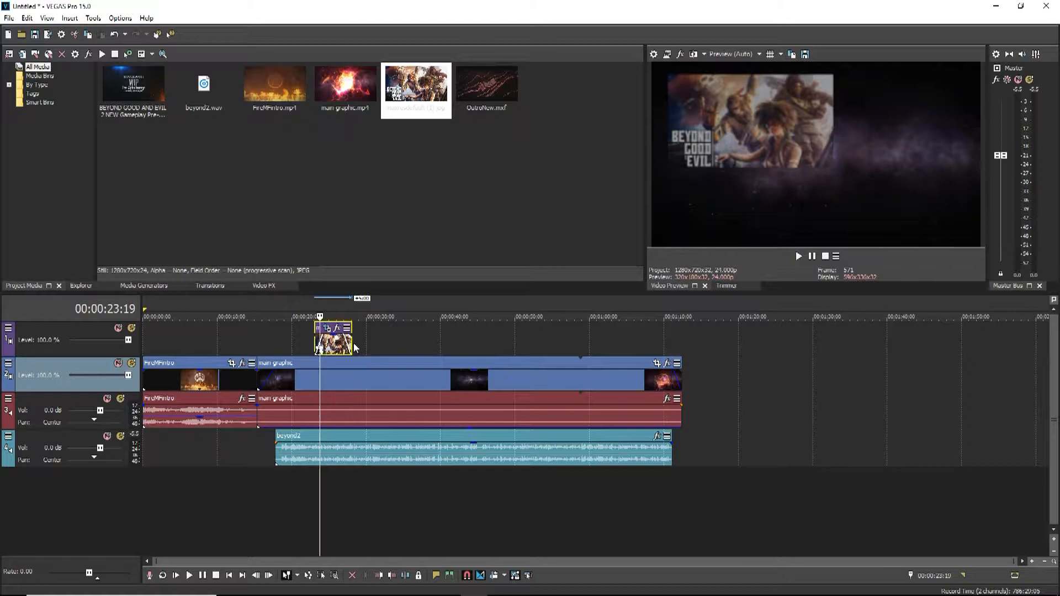
pyautogui.moveTo(352, 343); pyautogui.dragTo(376, 348)
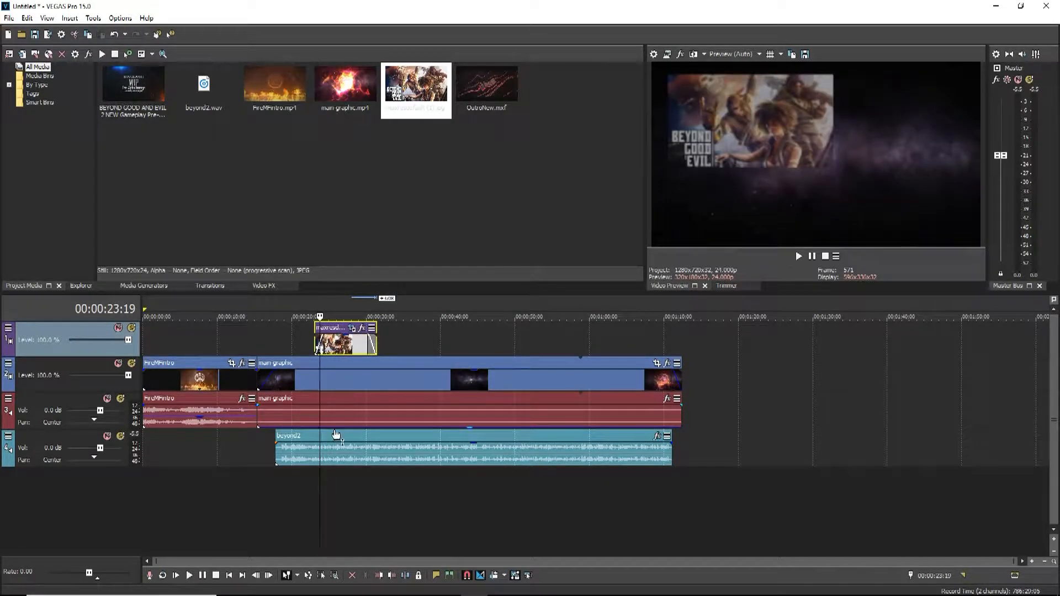
# Play back the image overlay from 00:00:20:13, stop, and extend the image event's end to about 00:00:37
pyautogui.click(296, 473)
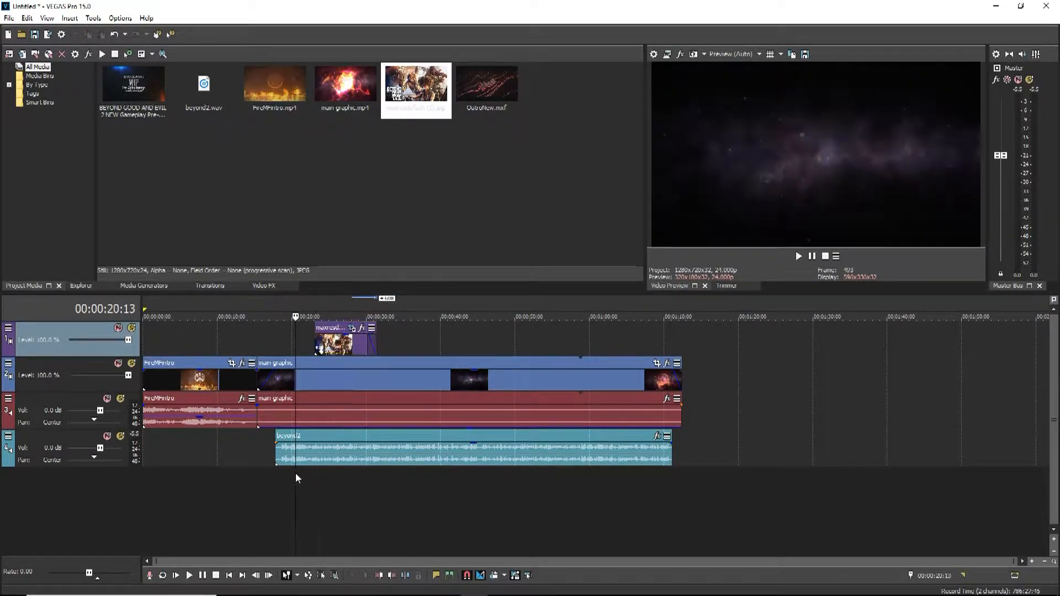
pyautogui.click(188, 575)
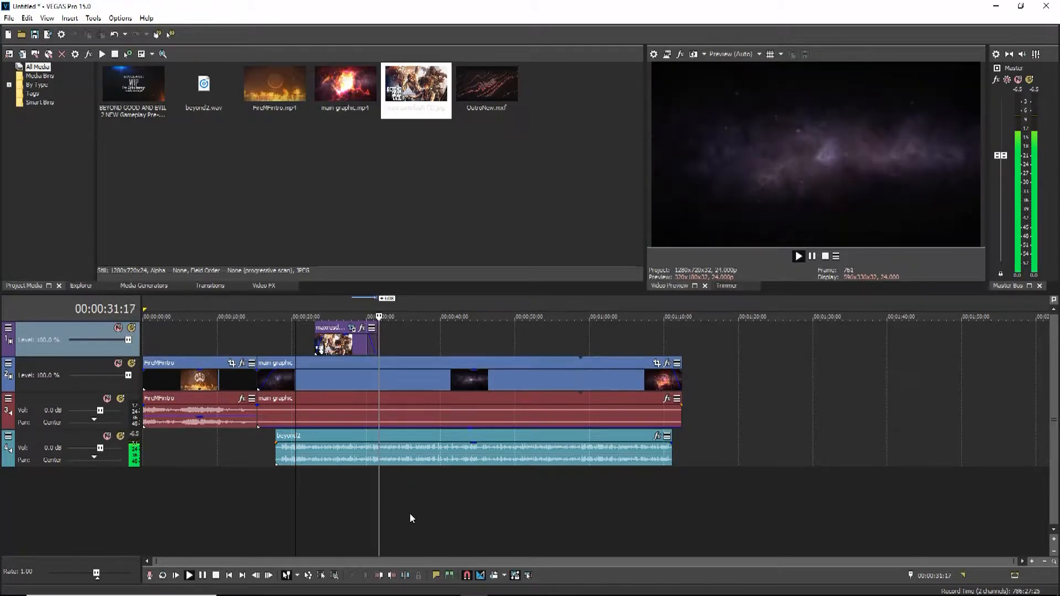
pyautogui.click(216, 576)
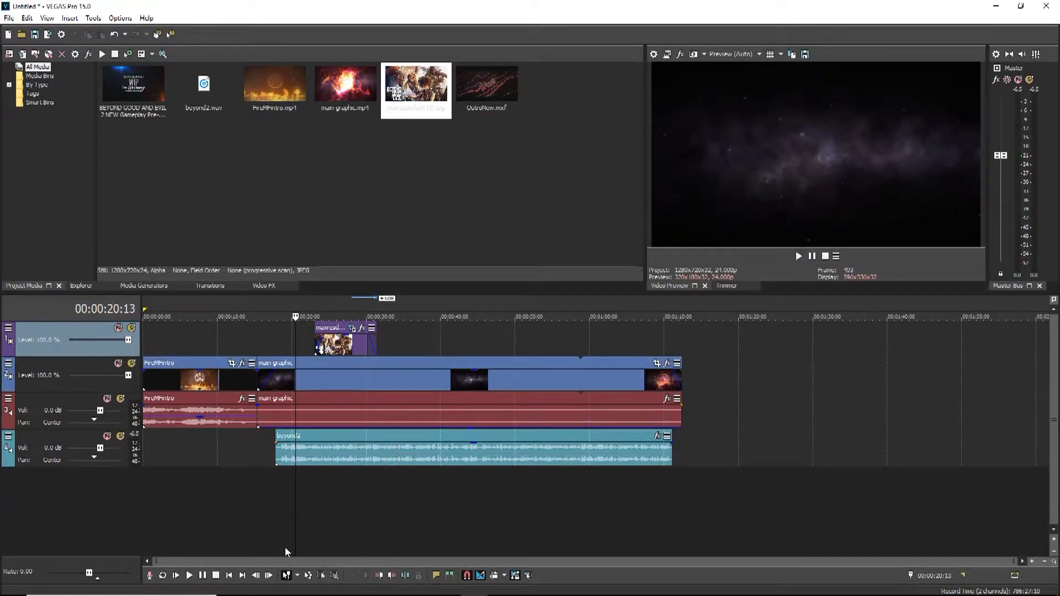
pyautogui.moveTo(377, 341); pyautogui.dragTo(417, 344)
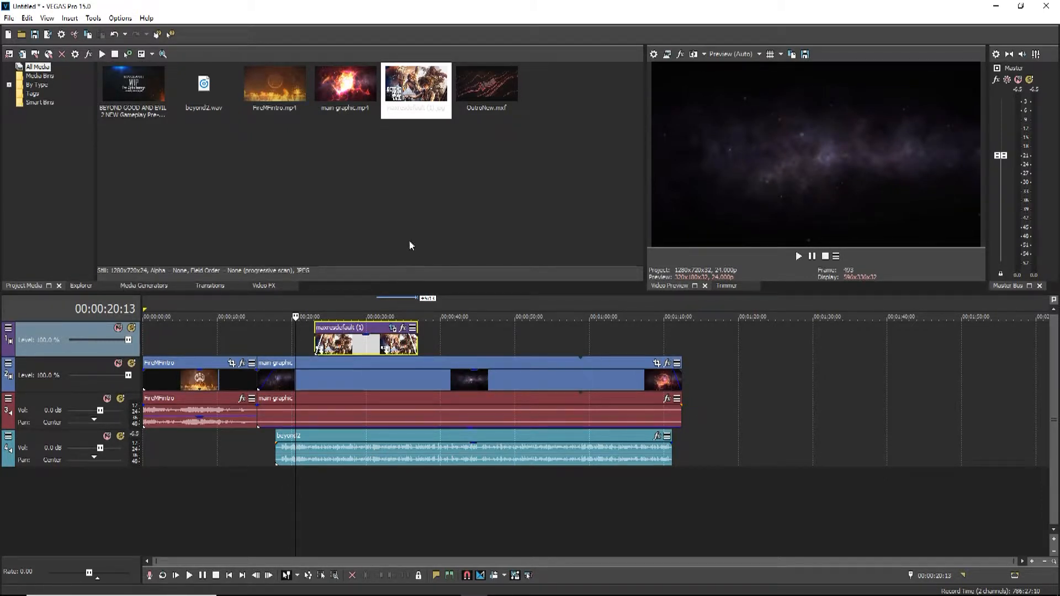
# Place the BEYOND GOOD AND EVIL 2 gameplay video on the main graphic's track, directly after the main graphic clip
pyautogui.click(140, 86)
pyautogui.moveTo(140, 87); pyautogui.dragTo(691, 389)
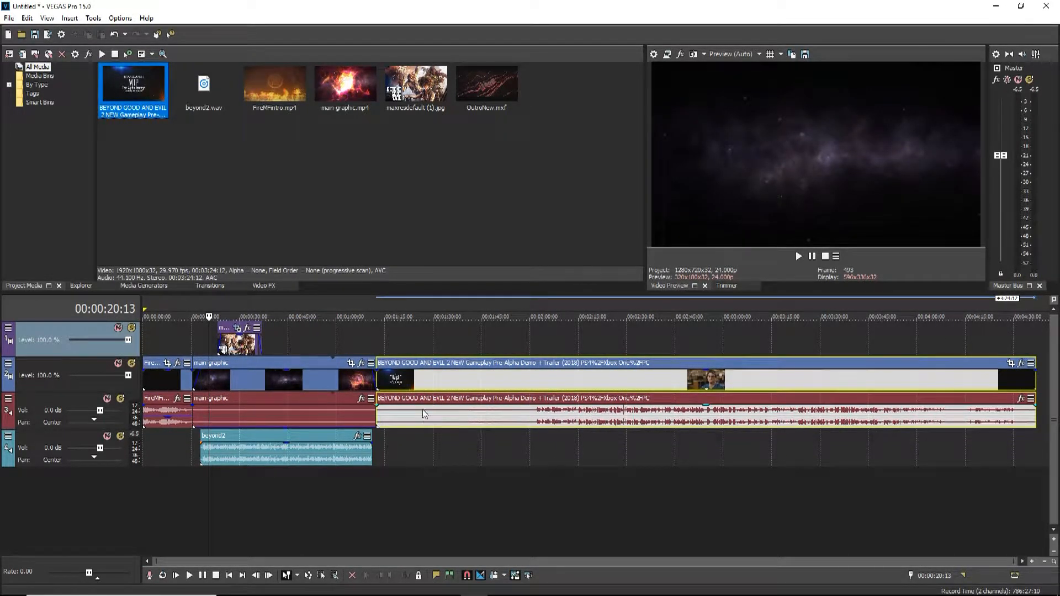
# Scrub through the gameplay clip between the main graphic's end and about 00:02:10 to find where its unwanted opening ends
pyautogui.click(403, 383)
pyautogui.click(388, 385)
pyautogui.click(465, 385)
pyautogui.click(519, 386)
pyautogui.click(557, 385)
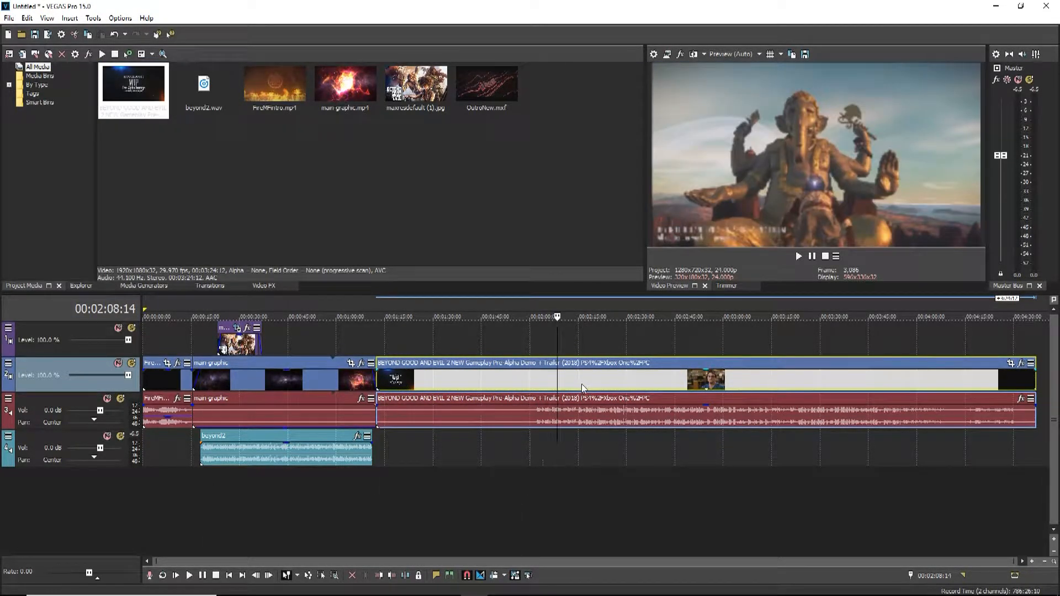
pyautogui.click(582, 383)
pyautogui.click(534, 389)
pyautogui.click(530, 387)
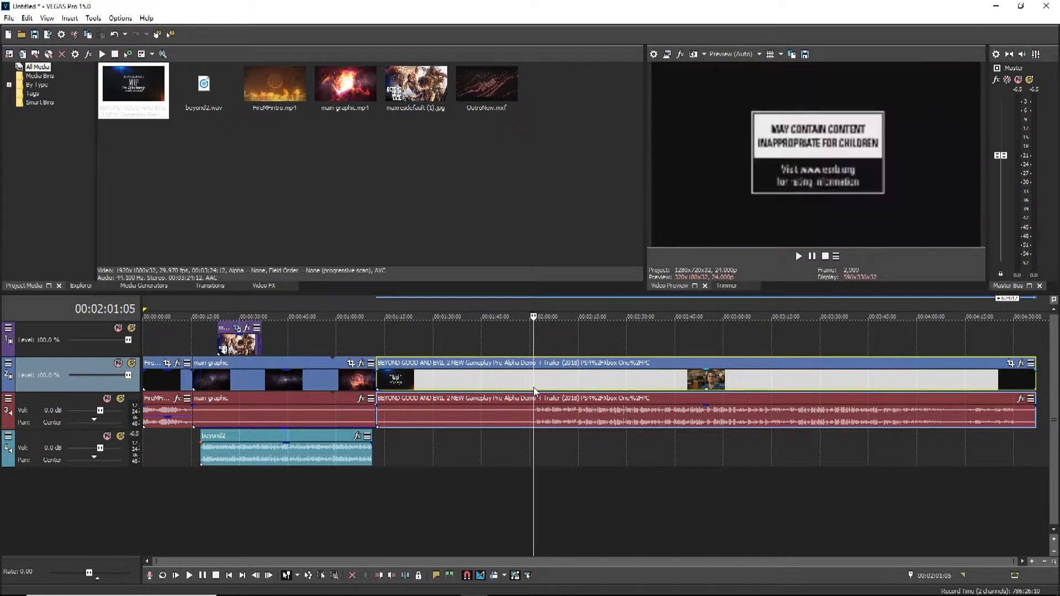
pyautogui.click(527, 384)
pyautogui.click(522, 384)
pyautogui.click(509, 385)
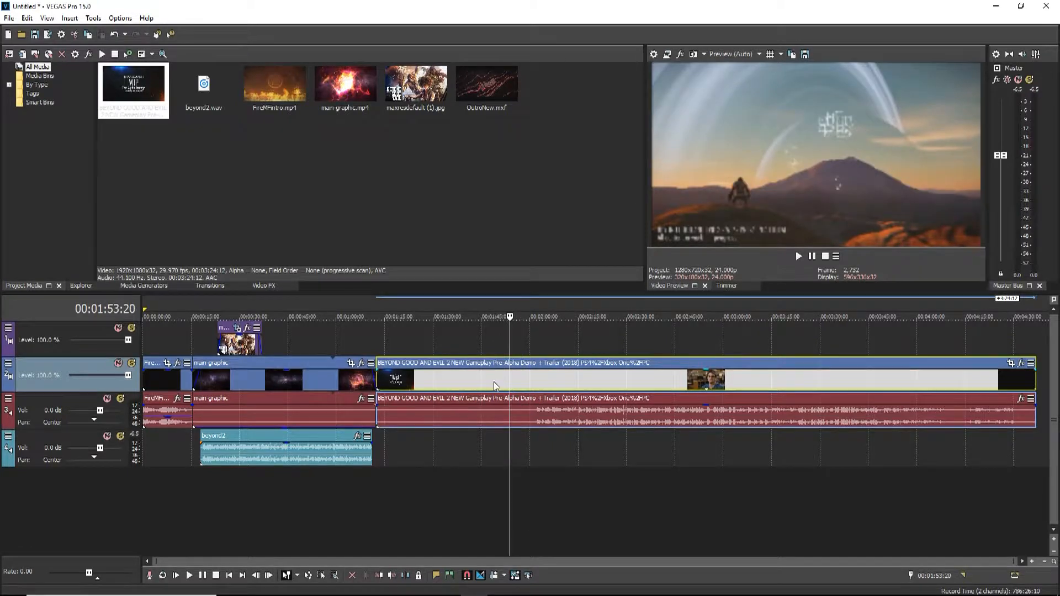
pyautogui.click(492, 385)
pyautogui.click(473, 386)
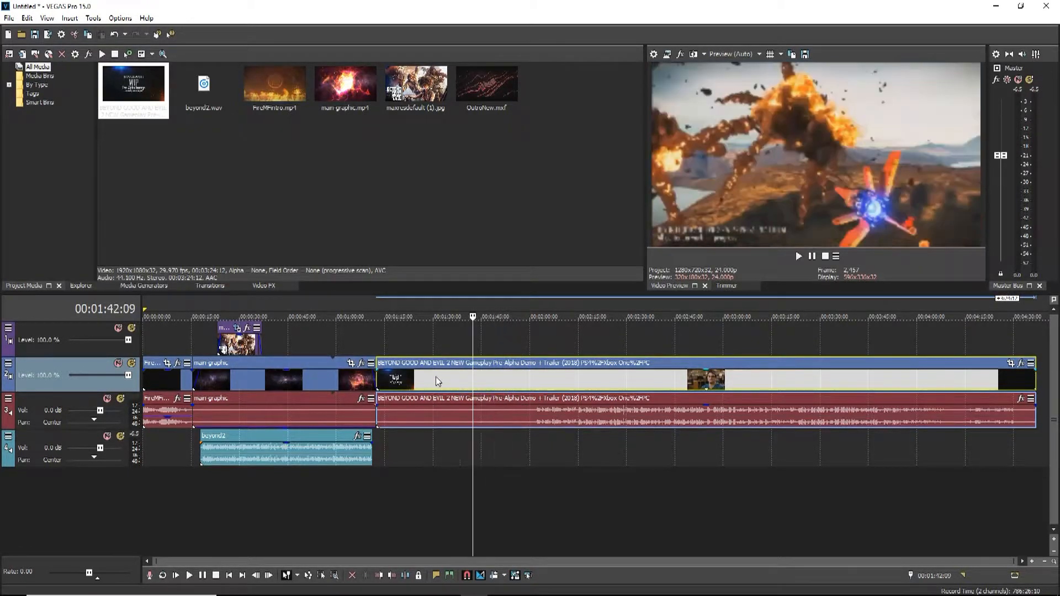
# Cut away the gameplay clip's part before 00:02:00:13 and move the remainder directly against the main graphic clip
pyautogui.click(528, 384)
pyautogui.click(531, 385)
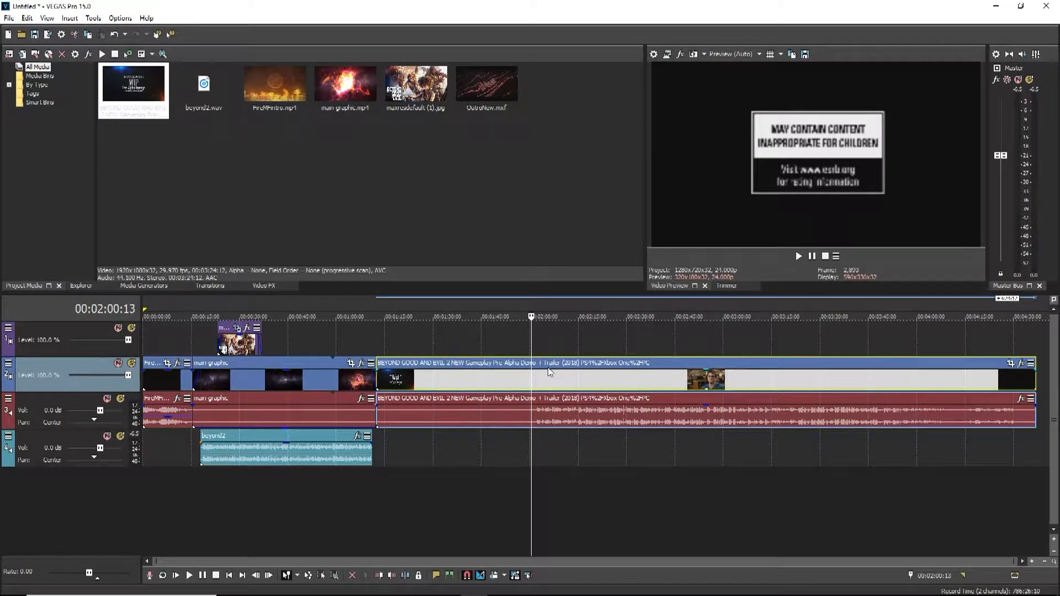
pyautogui.press('s')
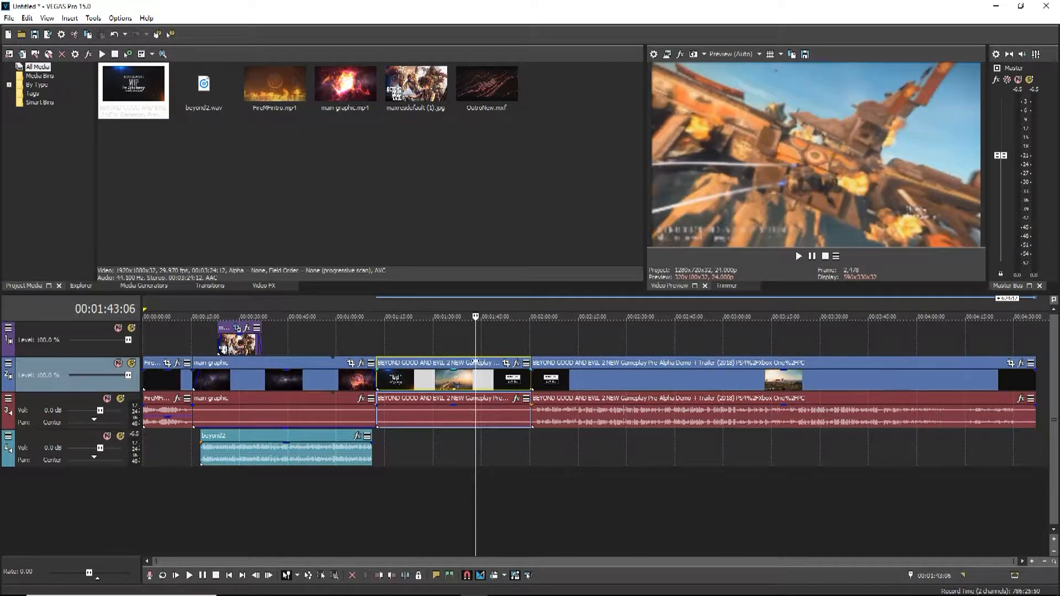
pyautogui.press('Delete')
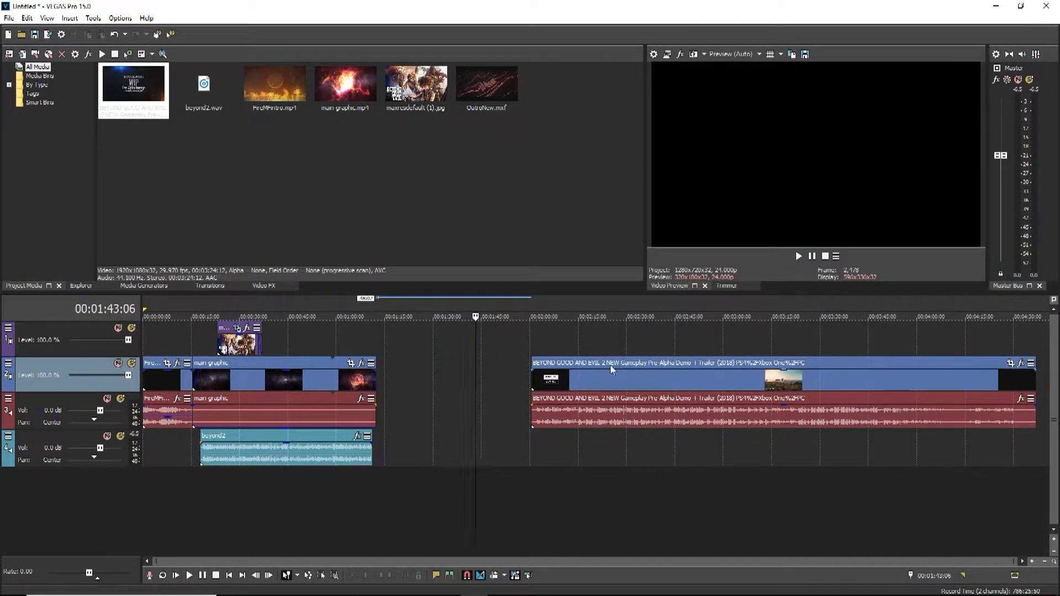
pyautogui.moveTo(621, 361); pyautogui.dragTo(466, 360)
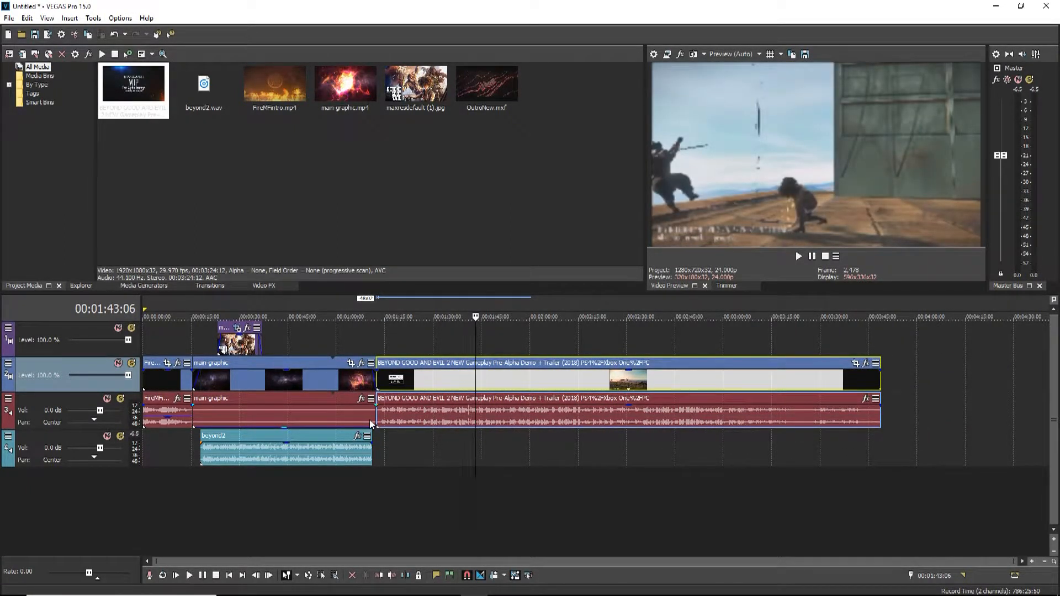
# Split the gameplay clip at the closing title card, at 00:03:26:11, and delete the part after the split
pyautogui.click(818, 425)
pyautogui.click(803, 422)
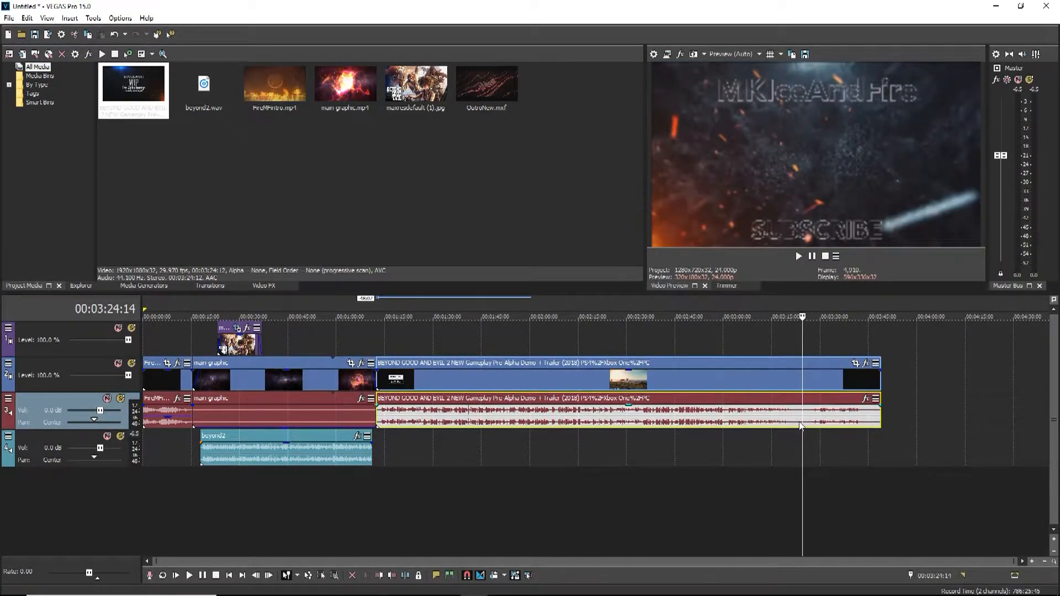
pyautogui.click(805, 422)
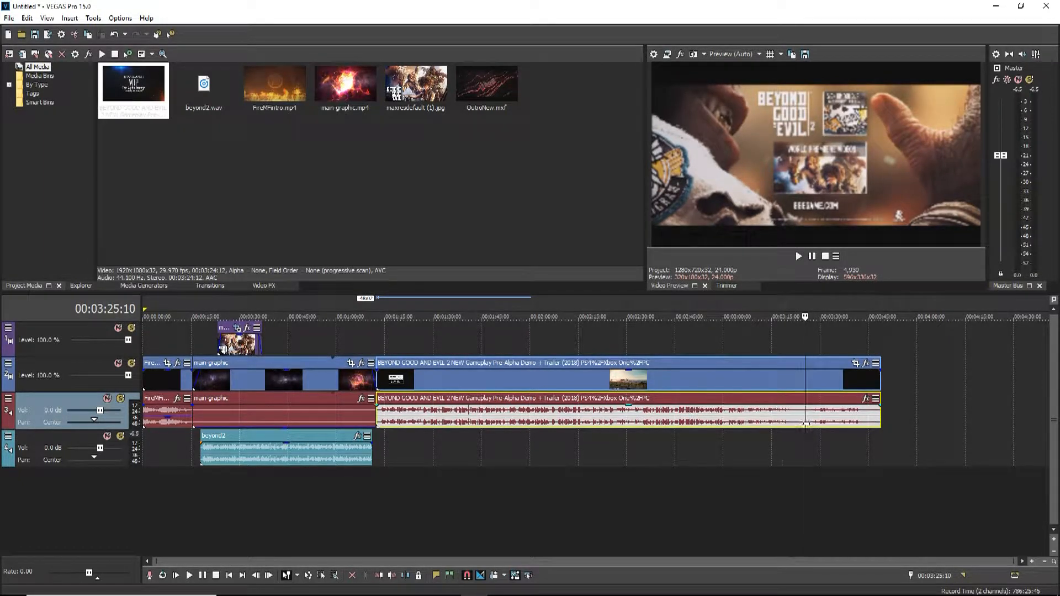
pyautogui.click(807, 422)
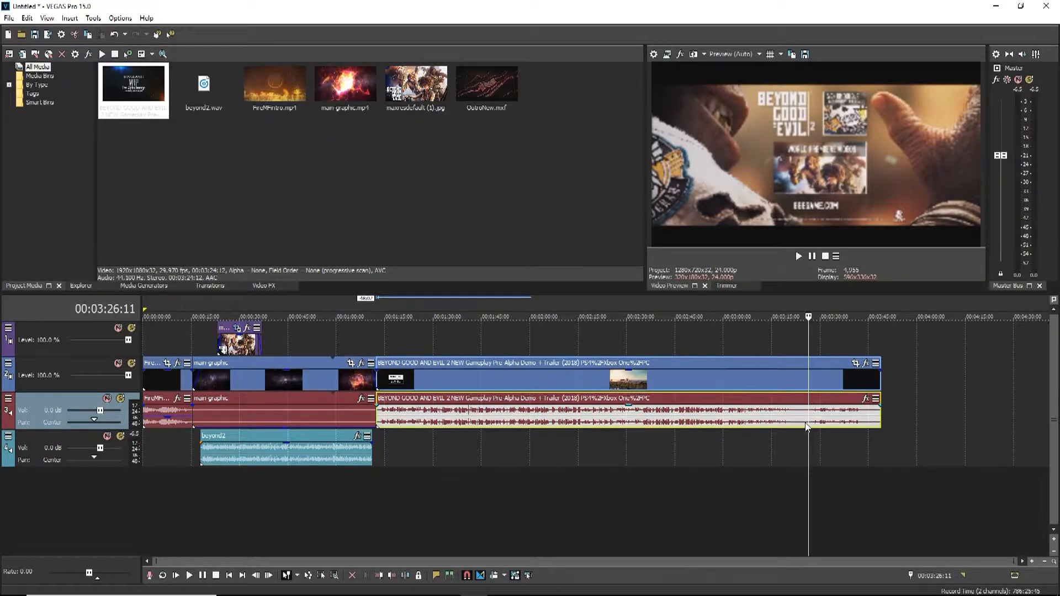
pyautogui.press('s')
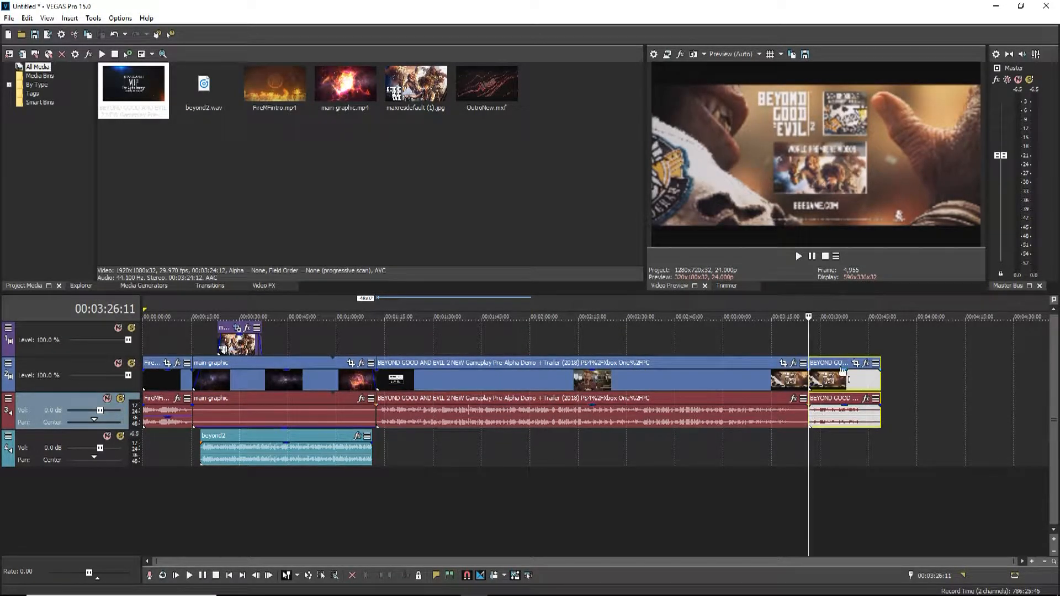
pyautogui.click(842, 370)
pyautogui.press('Delete')
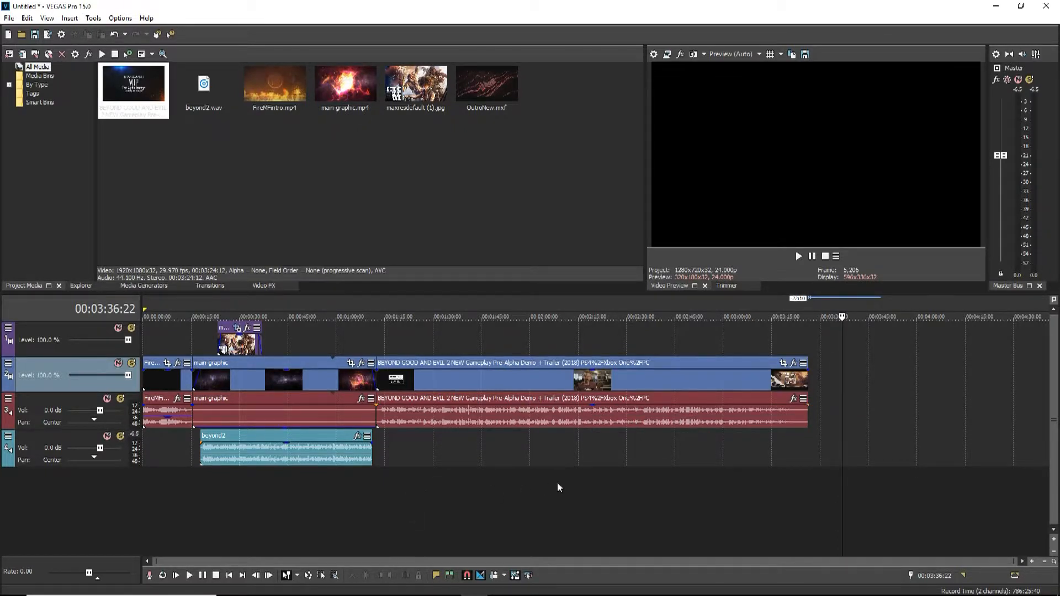
# Place OutroNew.mxf on the gameplay clip's track, just after the gameplay clip's end
pyautogui.click(478, 85)
pyautogui.moveTo(478, 85); pyautogui.dragTo(817, 389)
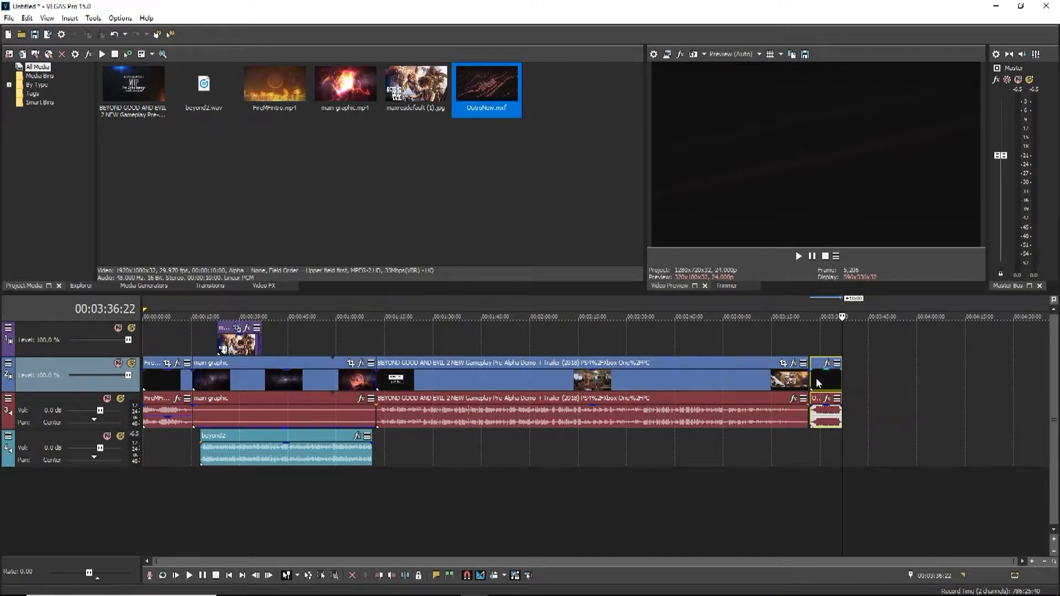
# Give the gameplay clip's video and audio a fade-out of about 00:00:03:02 and a short fade-in
pyautogui.moveTo(808, 369); pyautogui.dragTo(799, 368)
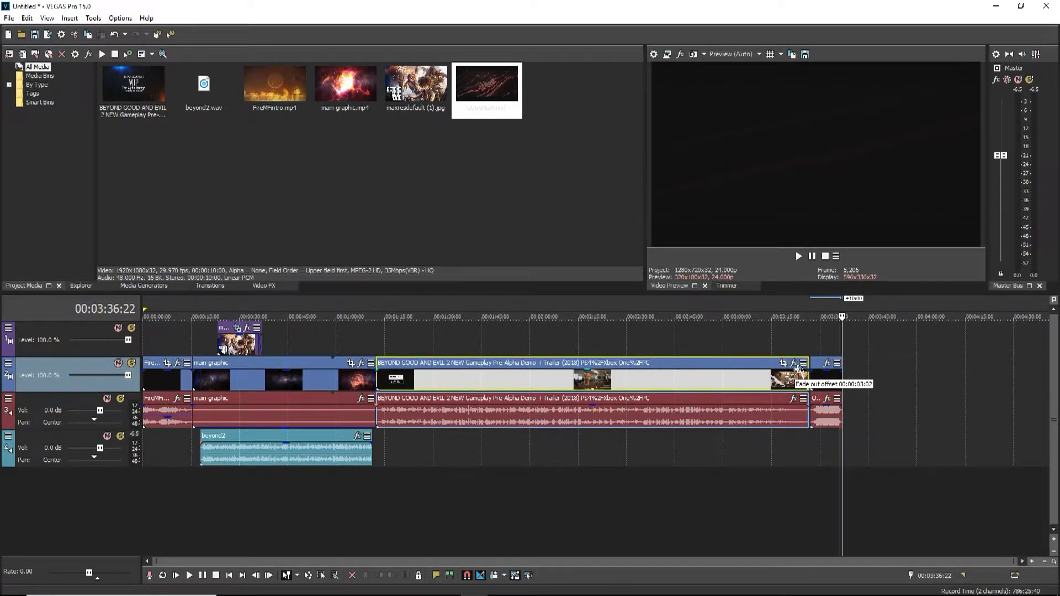
pyautogui.click(808, 405)
pyautogui.moveTo(807, 406); pyautogui.dragTo(801, 407)
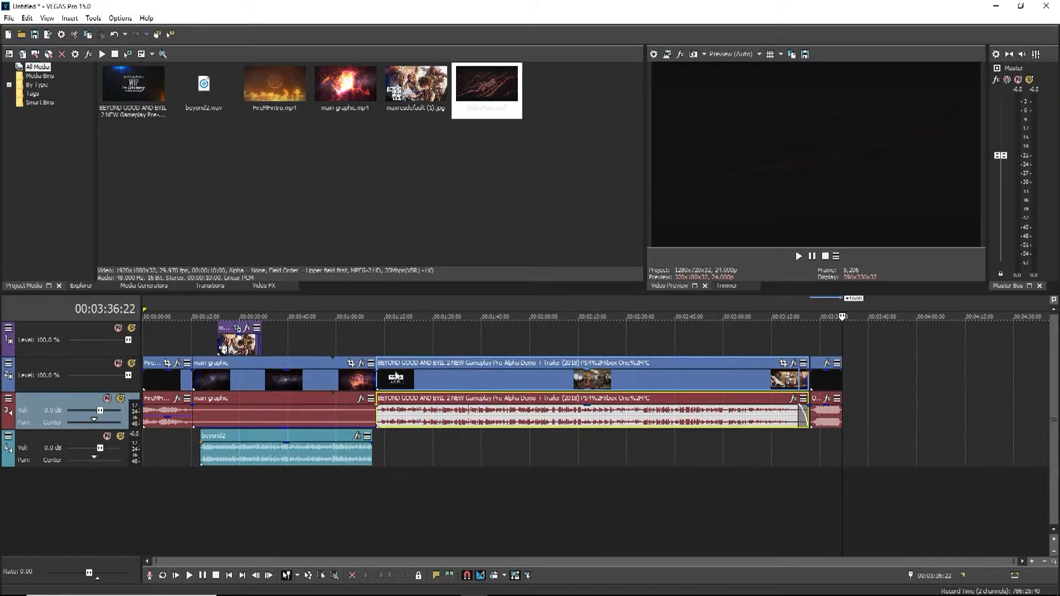
pyautogui.click(380, 366)
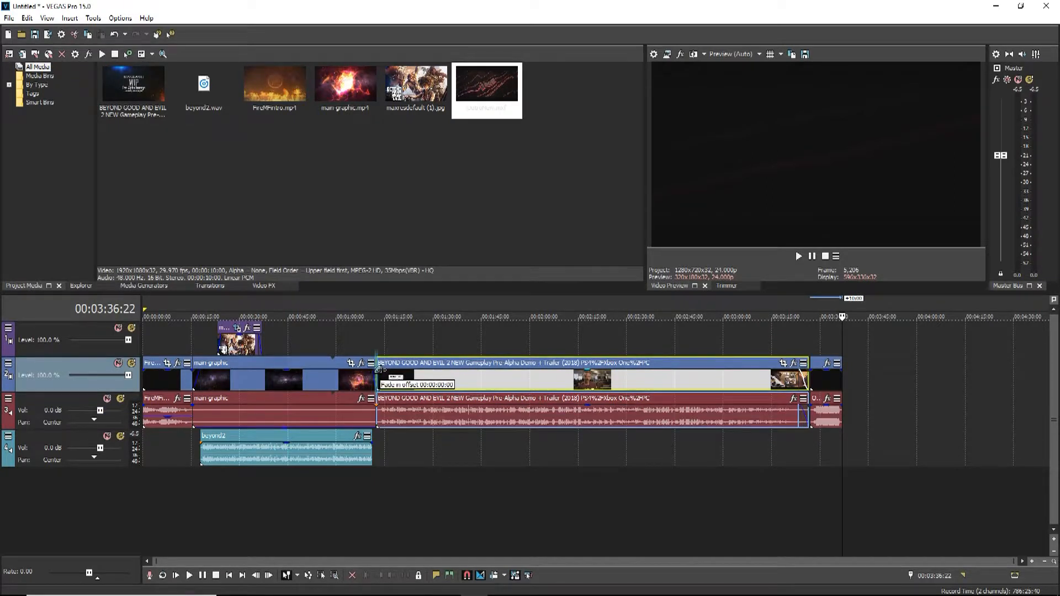
pyautogui.moveTo(380, 368); pyautogui.dragTo(382, 370)
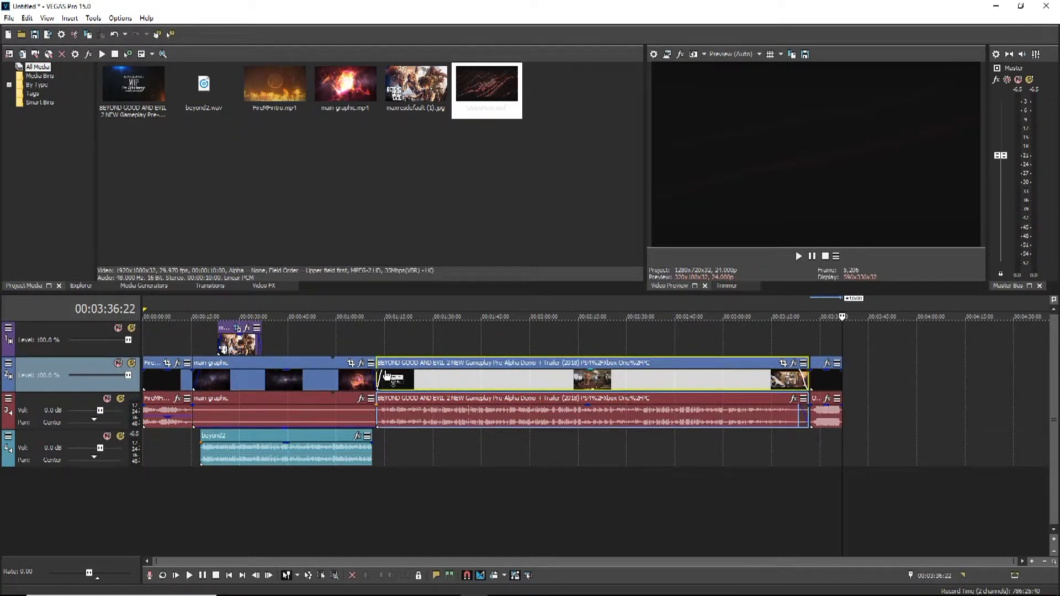
pyautogui.click(381, 409)
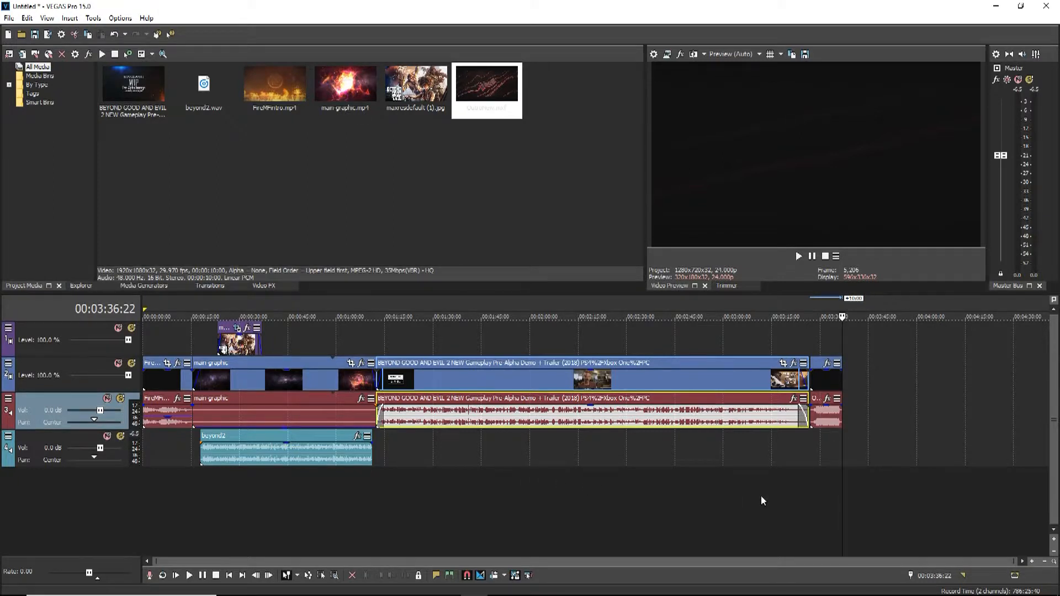
pyautogui.click(633, 517)
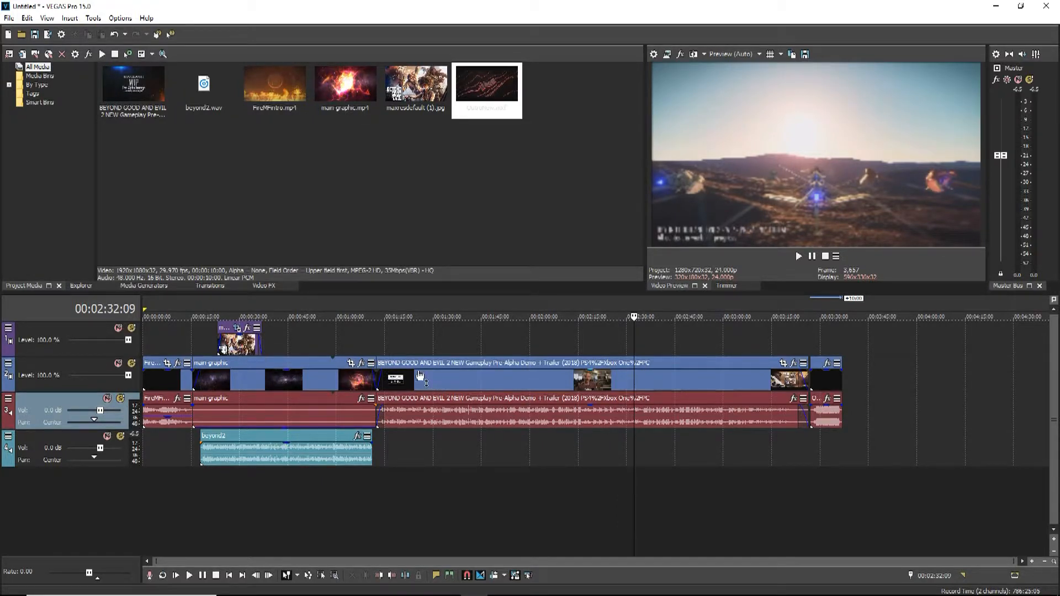
# Move the outro clip slightly earlier so that it starts exactly at the gameplay clip's end
pyautogui.click(820, 367)
pyautogui.moveTo(819, 365); pyautogui.dragTo(818, 365)
pyautogui.click(604, 498)
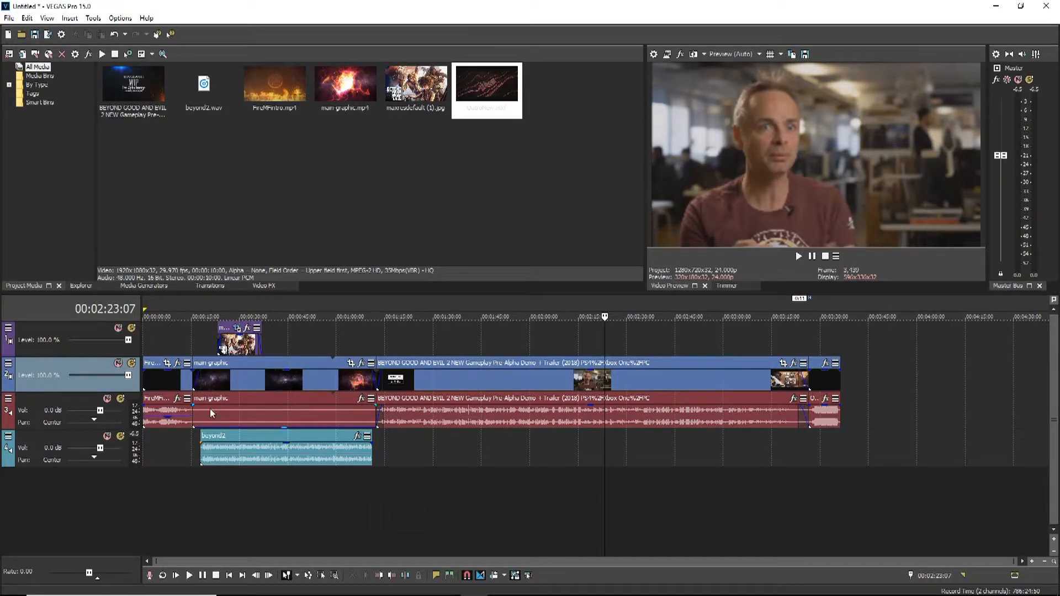
# Set the playhead to 00:00:57:21 and add a (Legacy) Text event with the Default Text preset to the overlay image's track at about 00:00:54
pyautogui.click(414, 340)
pyautogui.click(443, 342)
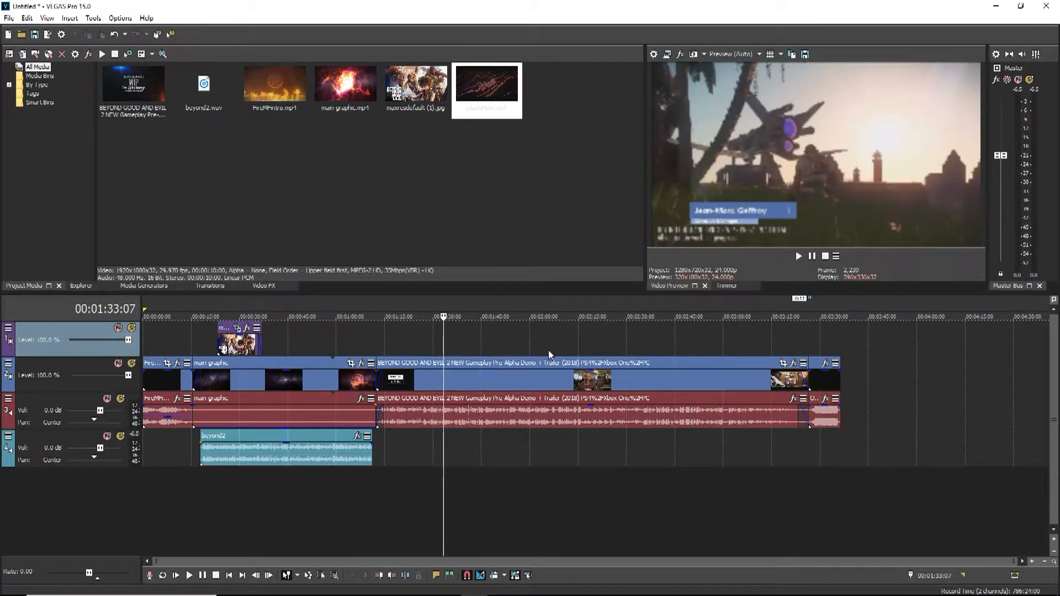
pyautogui.click(548, 350)
pyautogui.click(306, 342)
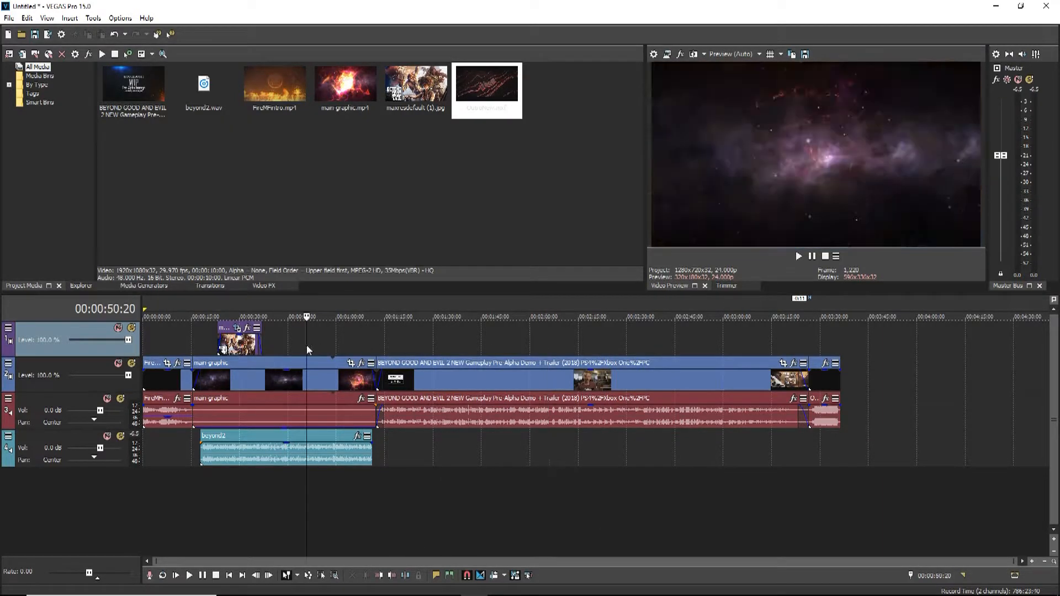
pyautogui.click(346, 344)
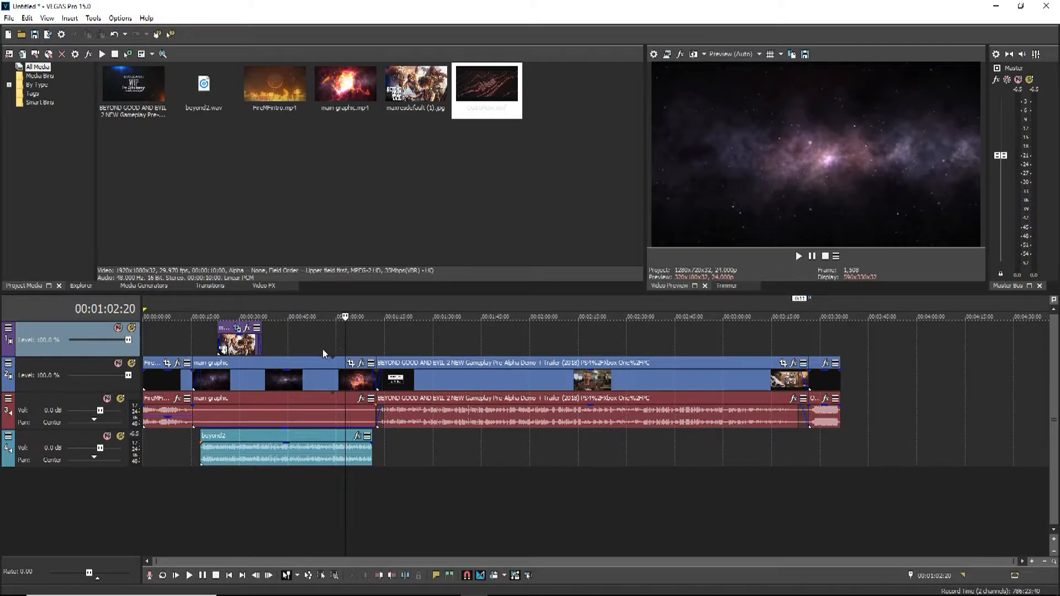
pyautogui.click(322, 349)
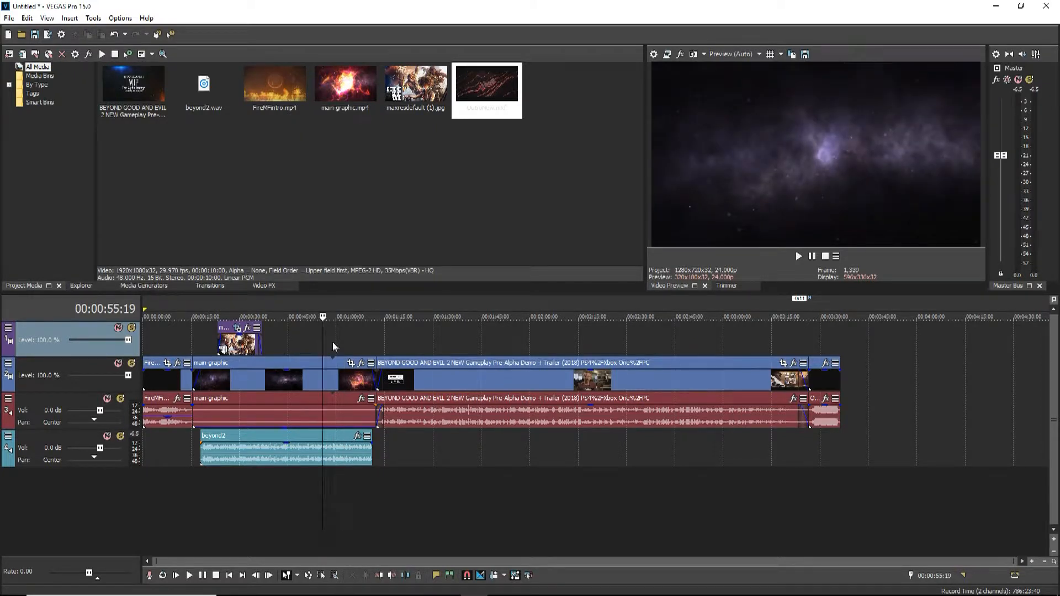
pyautogui.click(329, 344)
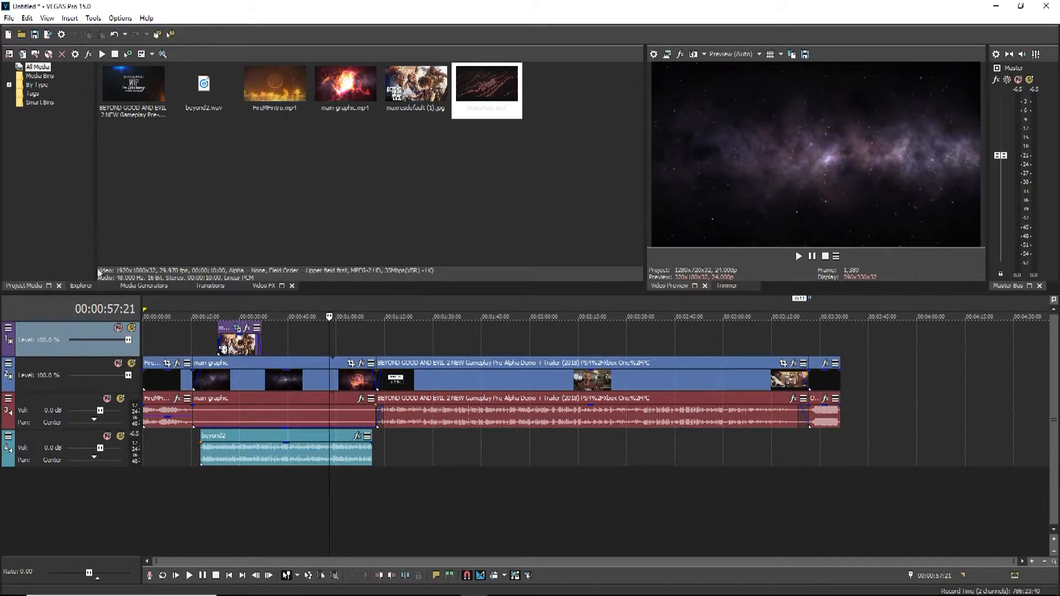
pyautogui.click(155, 285)
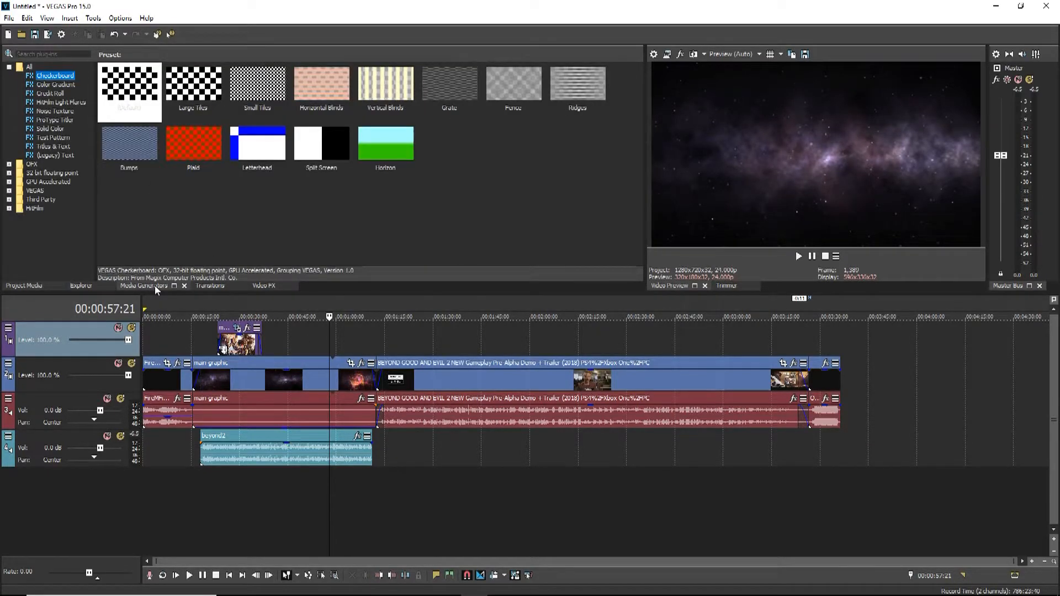
pyautogui.click(65, 156)
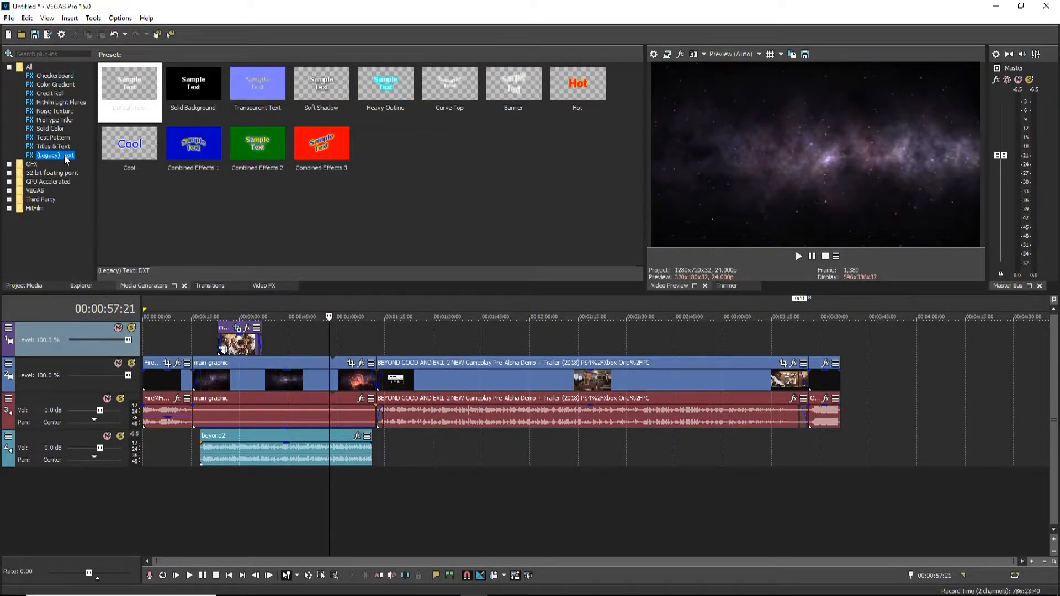
pyautogui.moveTo(132, 84); pyautogui.dragTo(323, 340)
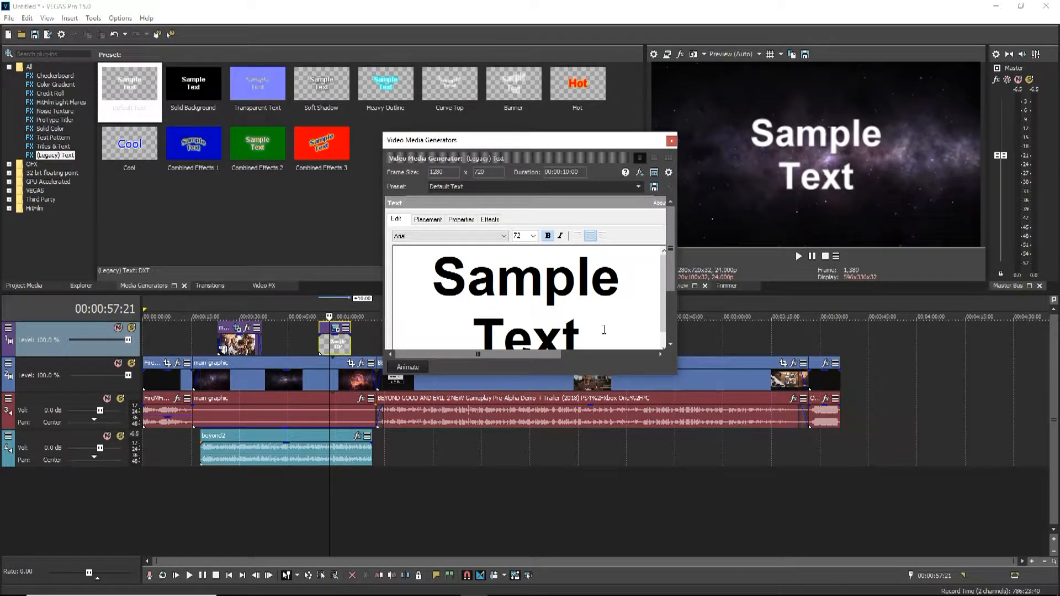
# Replace the sample text with "Follow Us On Twitter" and add the channel's Twitter handle on a second line
pyautogui.moveTo(598, 330); pyautogui.dragTo(452, 299)
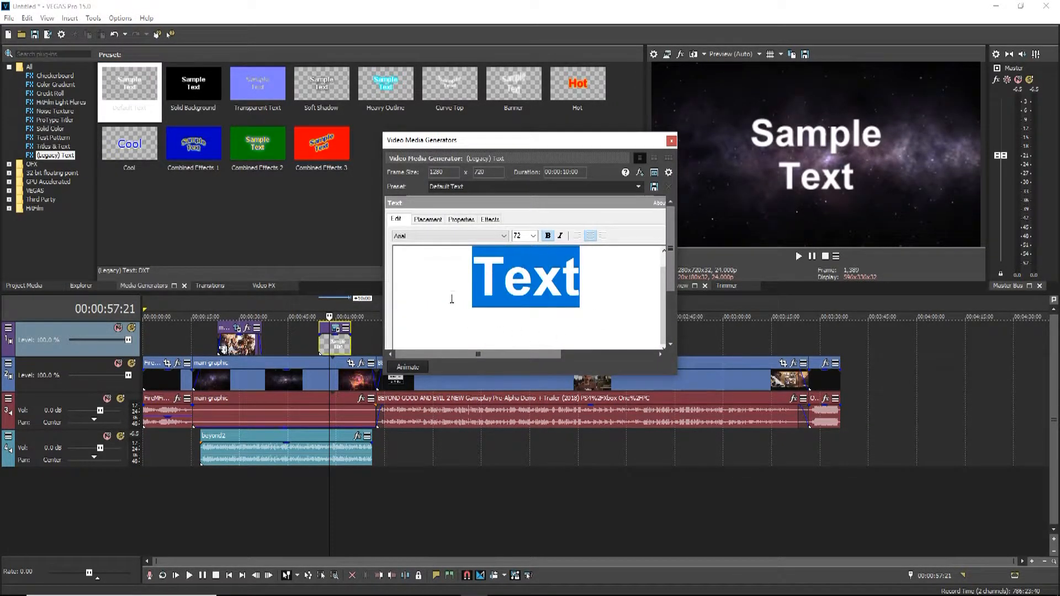
pyautogui.moveTo(453, 254); pyautogui.dragTo(456, 242)
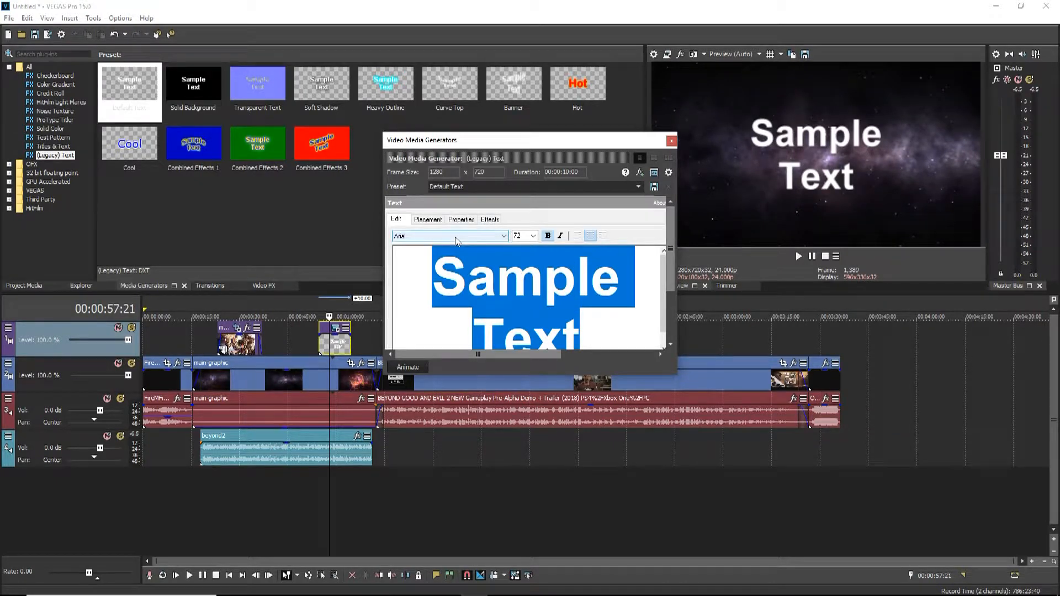
pyautogui.write('Follow Us O')
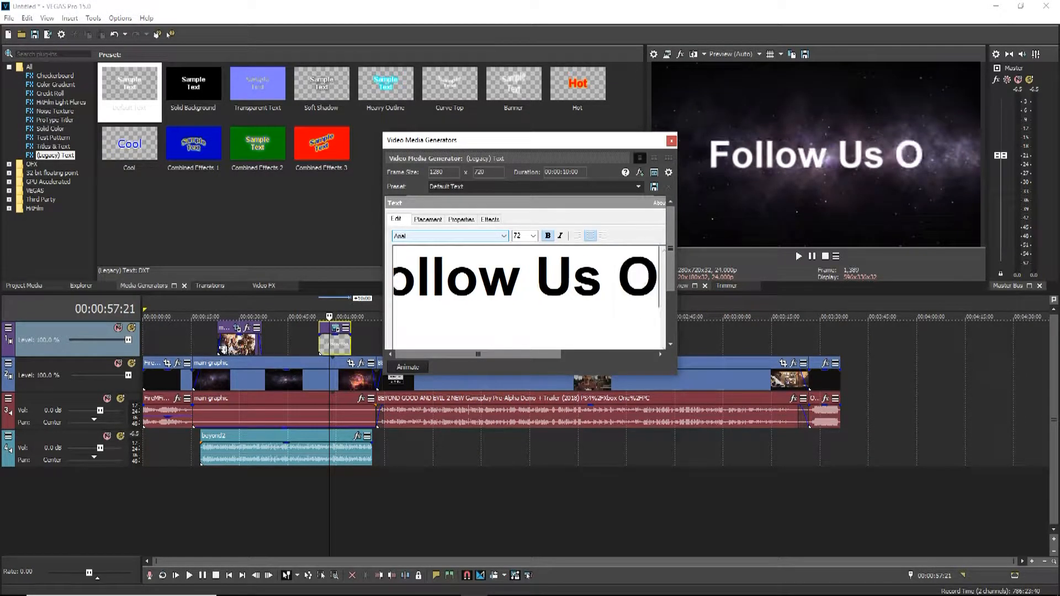
pyautogui.write('n')
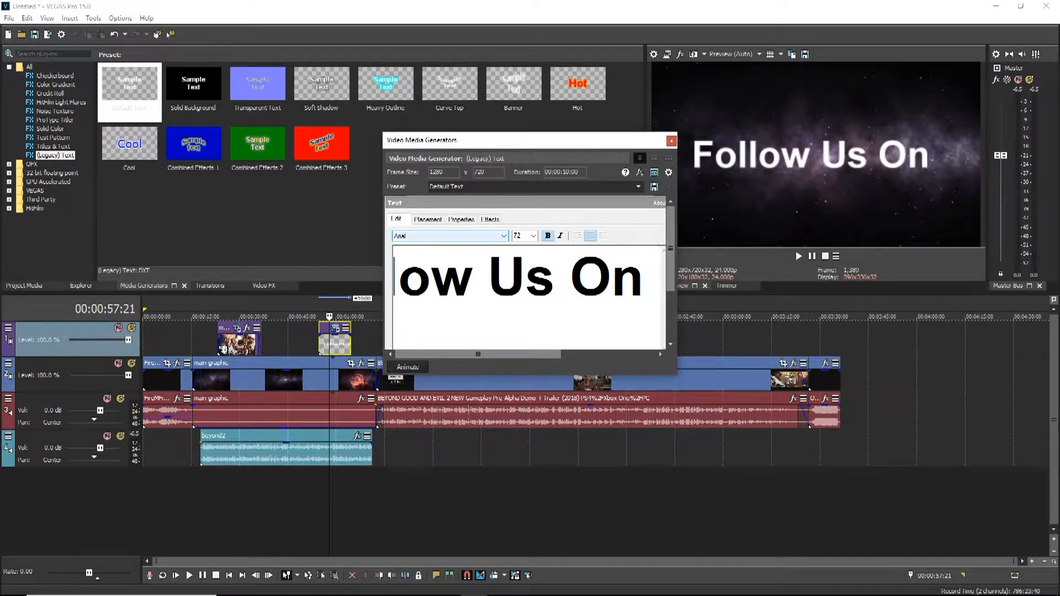
pyautogui.write(' Twitter')
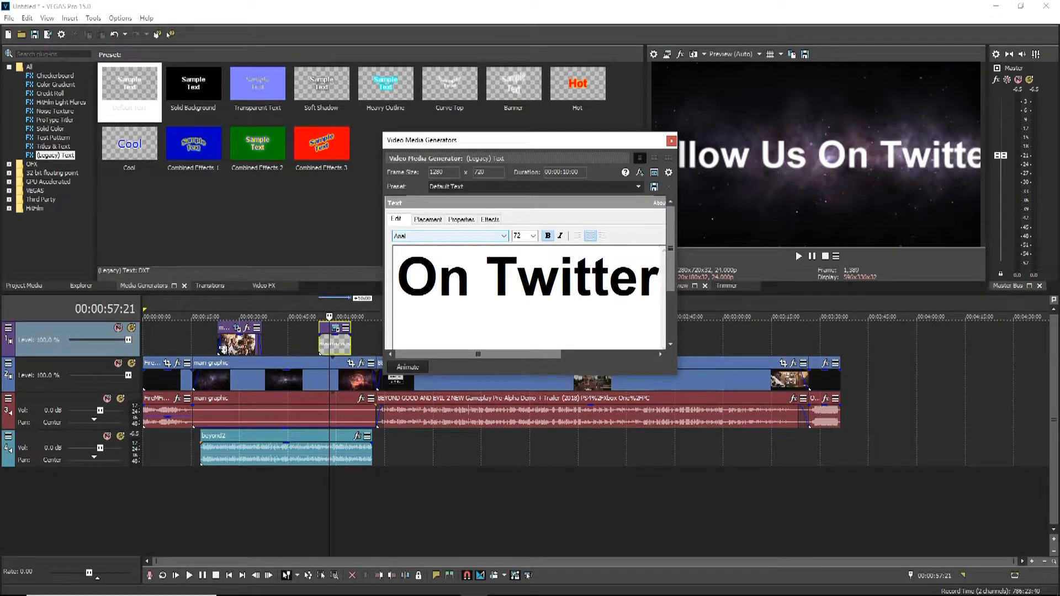
pyautogui.press('Return')
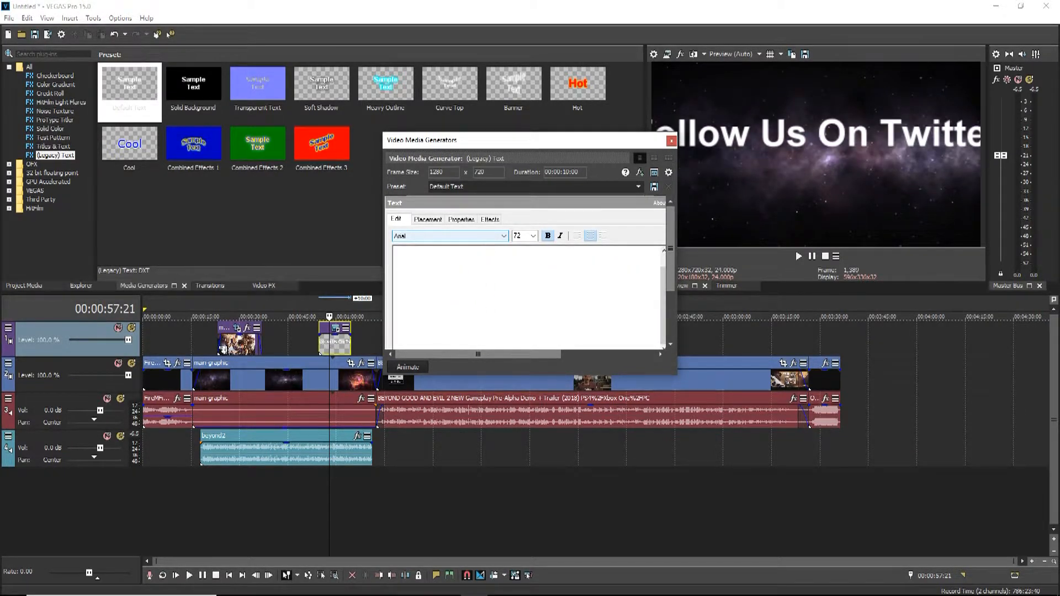
pyautogui.write('@')
pyautogui.write('ma1nfram3d2')
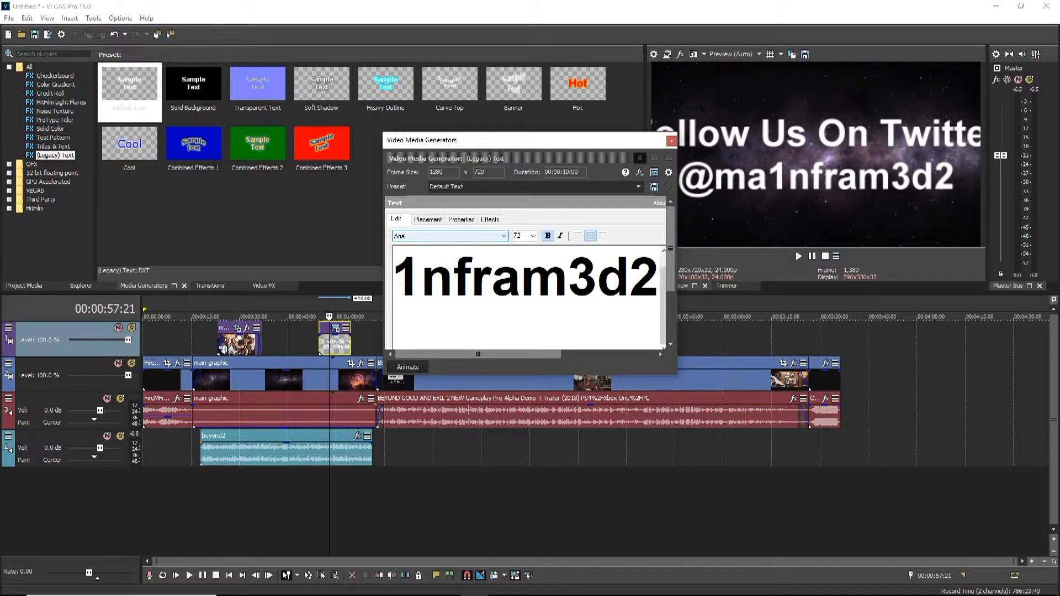
# Restyle both lines of the text in a smaller, outlined futuristic font and close the text generator settings
pyautogui.hotkey('shift', 'Left')
pyautogui.hotkey('shift', 'Left')
pyautogui.hotkey('shift', 'Left')
pyautogui.hotkey('shift', 'Left')
pyautogui.hotkey('shift', 'Left')
pyautogui.hotkey('shift', 'Left')
pyautogui.hotkey('shift', 'Left')
pyautogui.hotkey('shift', 'Left')
pyautogui.hotkey('shift', 'Left')
pyautogui.hotkey('shift', 'Left')
pyautogui.hotkey('shift', 'Left')
pyautogui.hotkey('shift', 'Left')
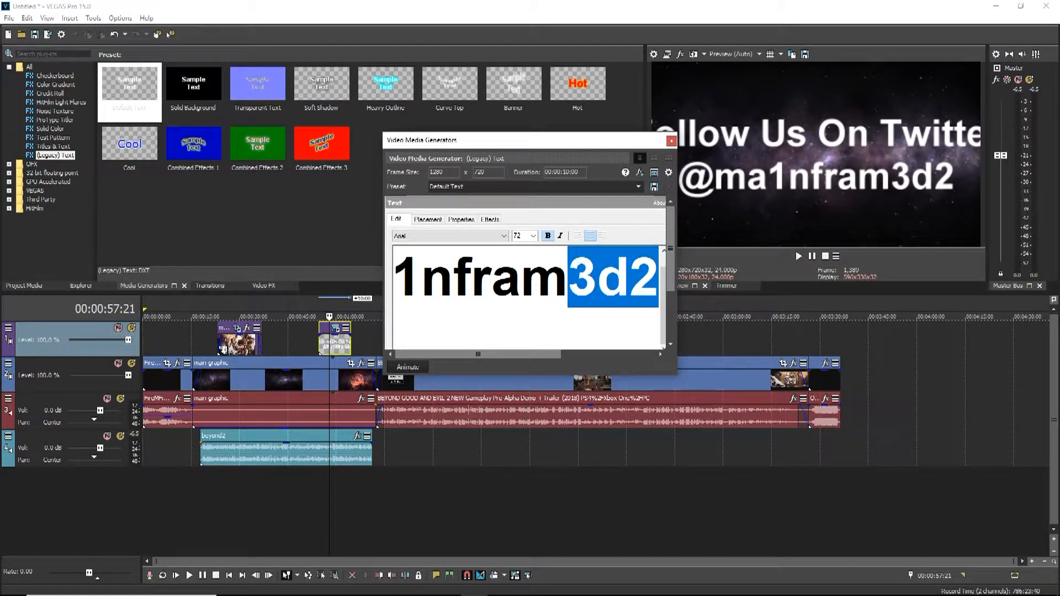
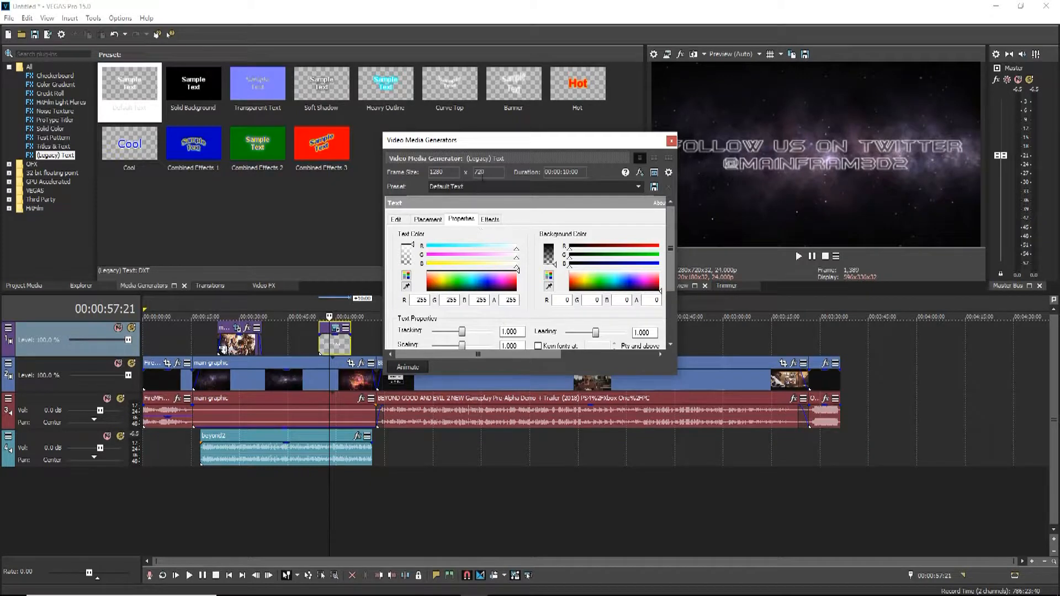
pyautogui.click(671, 142)
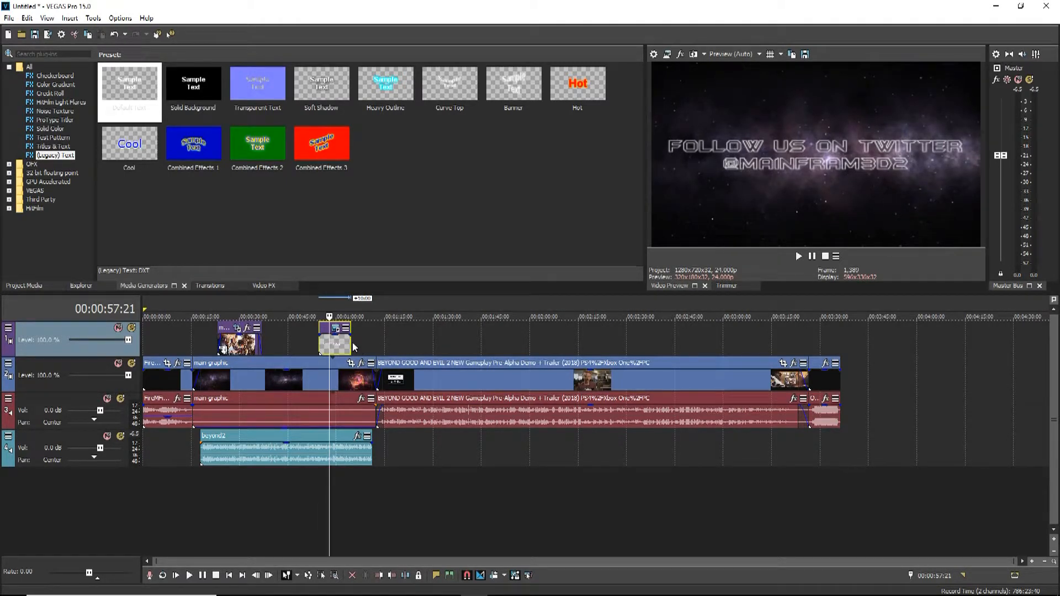
# Extend the text event to the end of the beyond2 audio and use Pan/Crop to move the text to the frame's lower edge (Y Center about 87.3)
pyautogui.moveTo(351, 345); pyautogui.dragTo(371, 342)
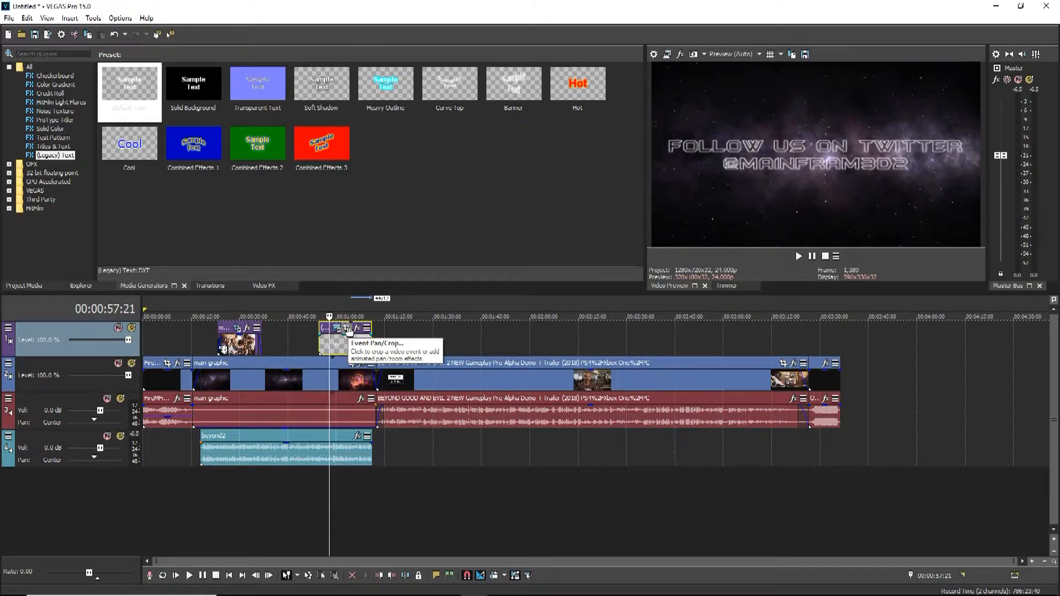
pyautogui.click(347, 329)
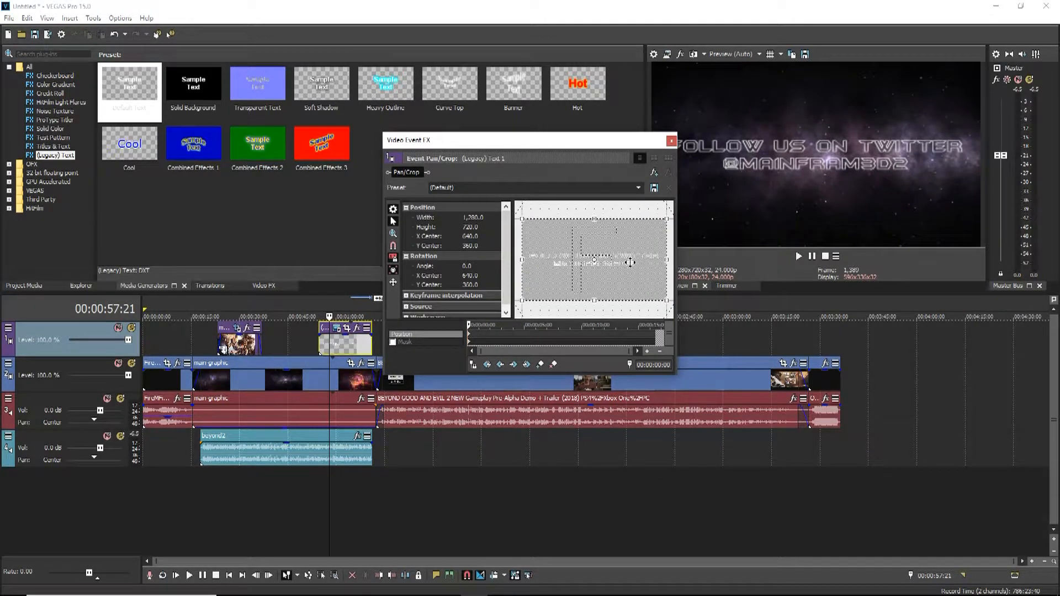
pyautogui.scroll(-4, 630, 262)
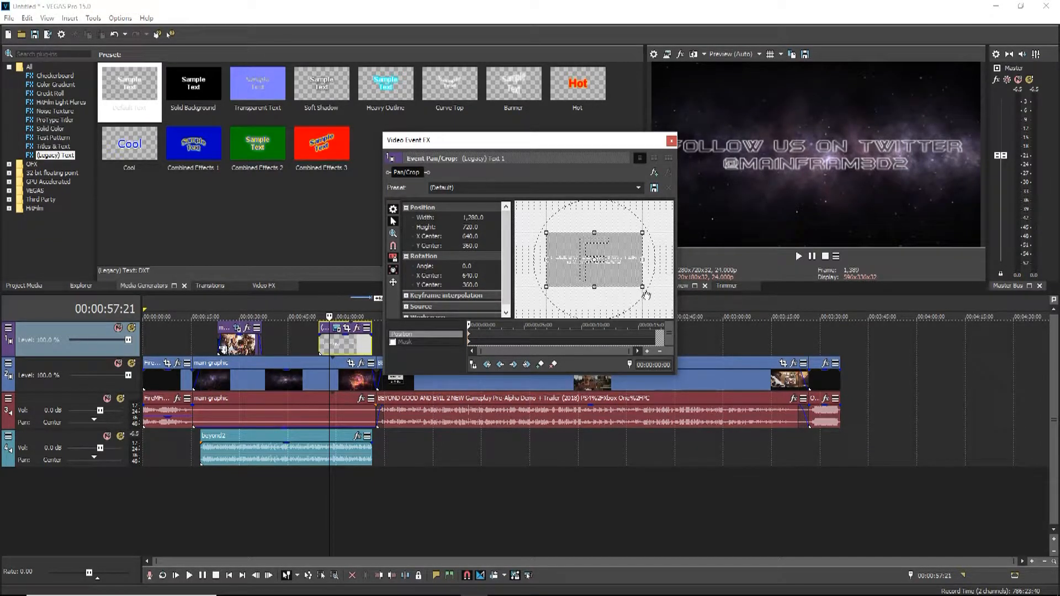
pyautogui.moveTo(644, 288)
pyautogui.mouseDown()
pyautogui.moveTo(630, 278)
pyautogui.moveTo(650, 307)
pyautogui.moveTo(644, 295)
pyautogui.mouseUp()
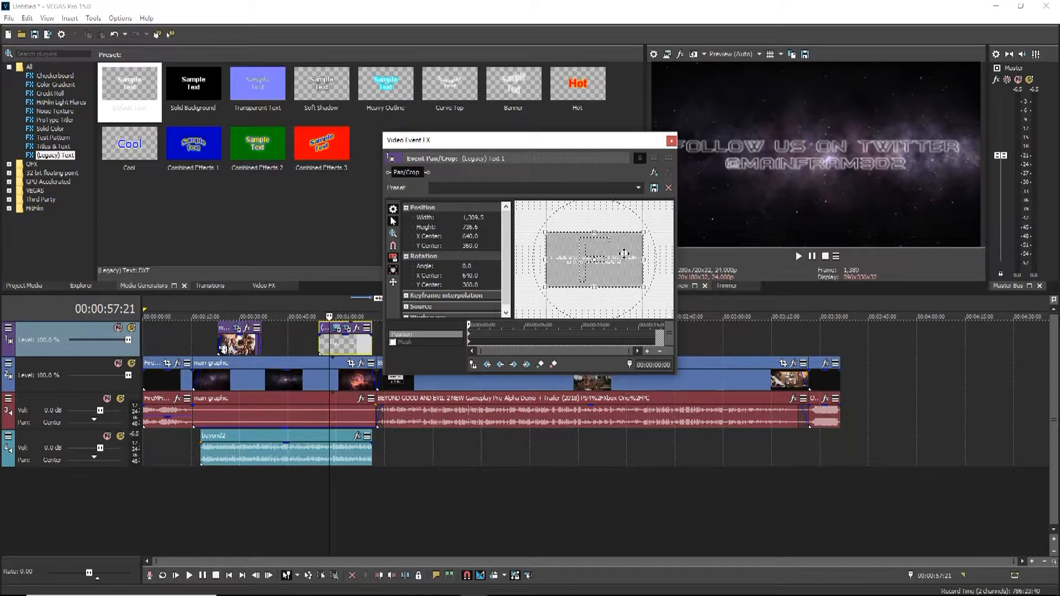
pyautogui.moveTo(624, 253)
pyautogui.mouseDown()
pyautogui.moveTo(624, 263)
pyautogui.moveTo(624, 233)
pyautogui.mouseUp()
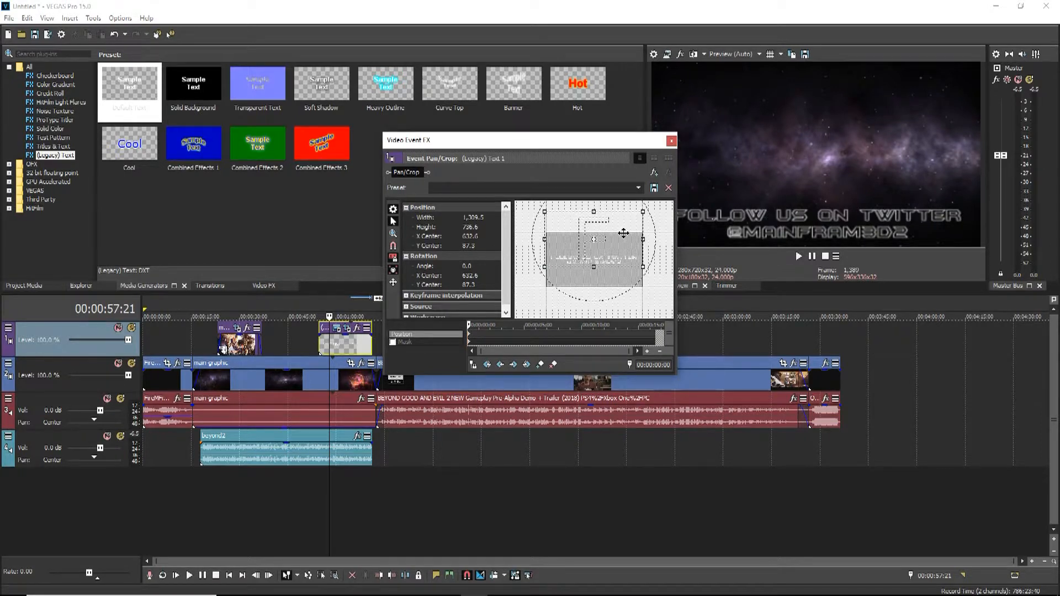
pyautogui.click(670, 140)
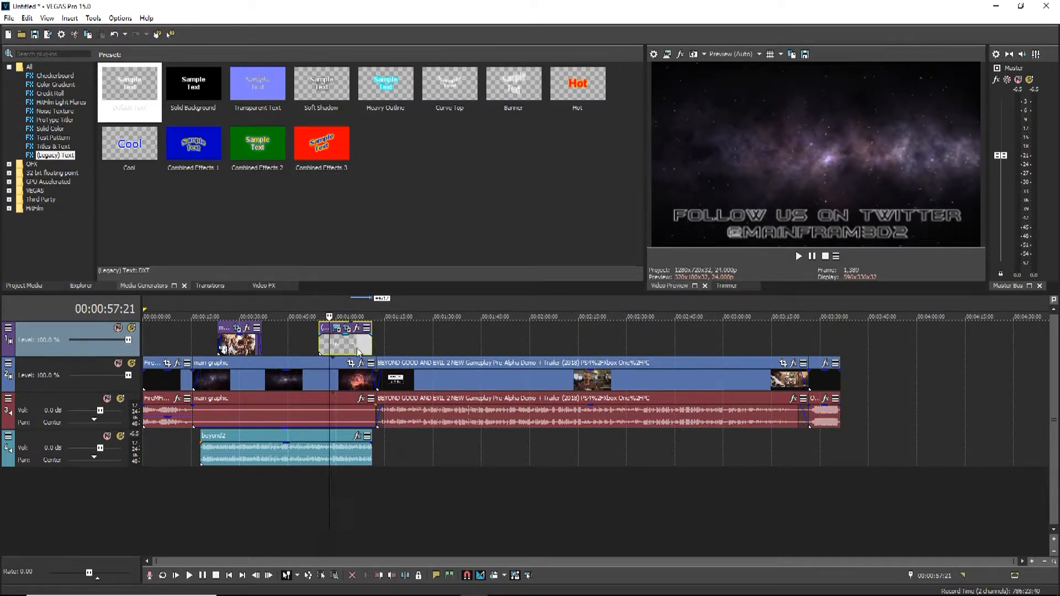
# Play the text section from 00:00:49:11 and give the text event a fade-in and a fade-out
pyautogui.click(302, 350)
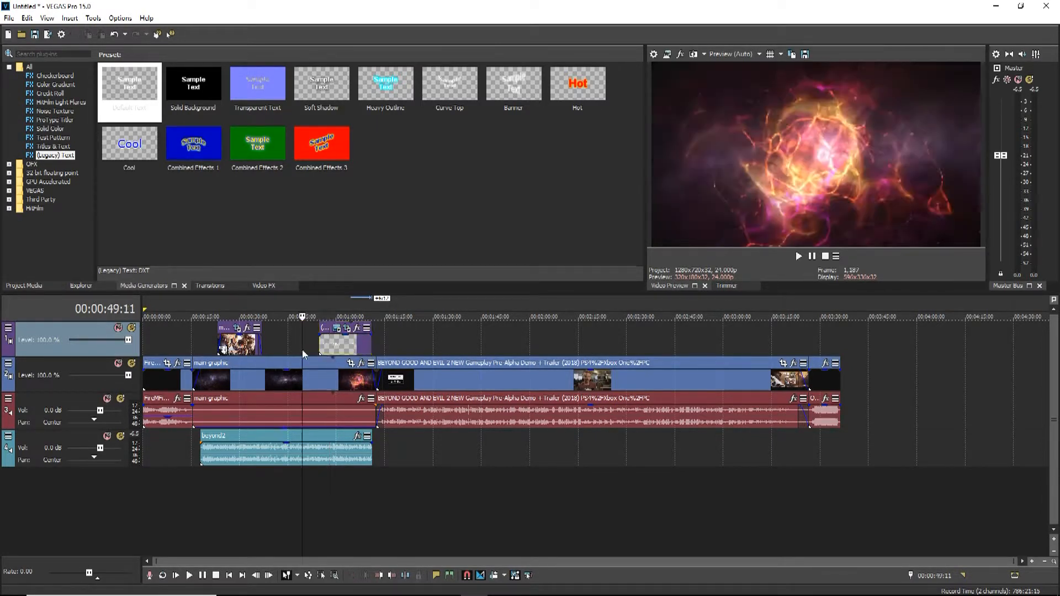
pyautogui.click(188, 576)
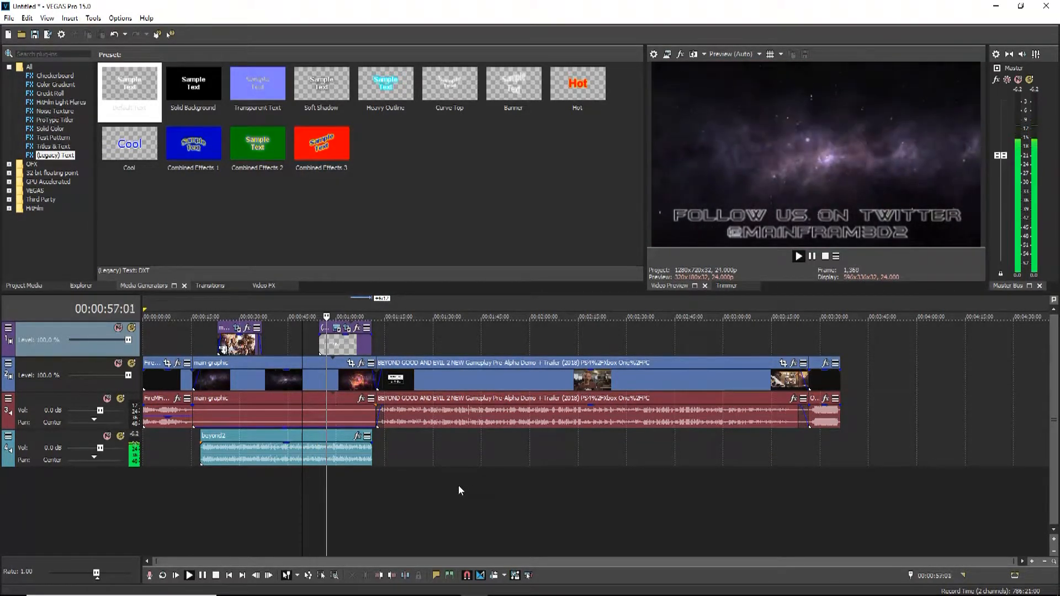
pyautogui.click(216, 575)
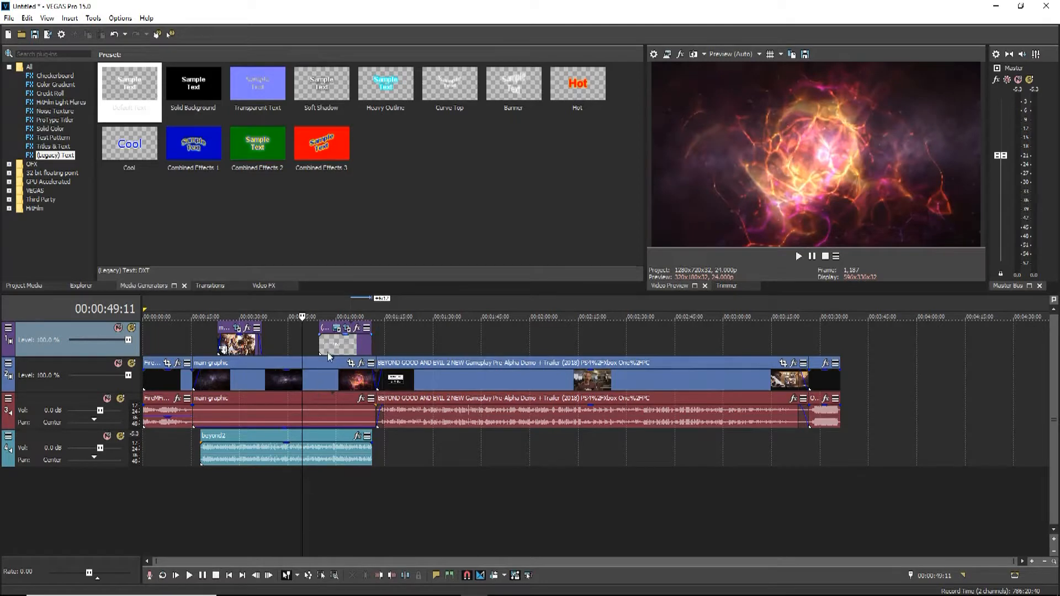
pyautogui.moveTo(319, 334); pyautogui.dragTo(365, 338)
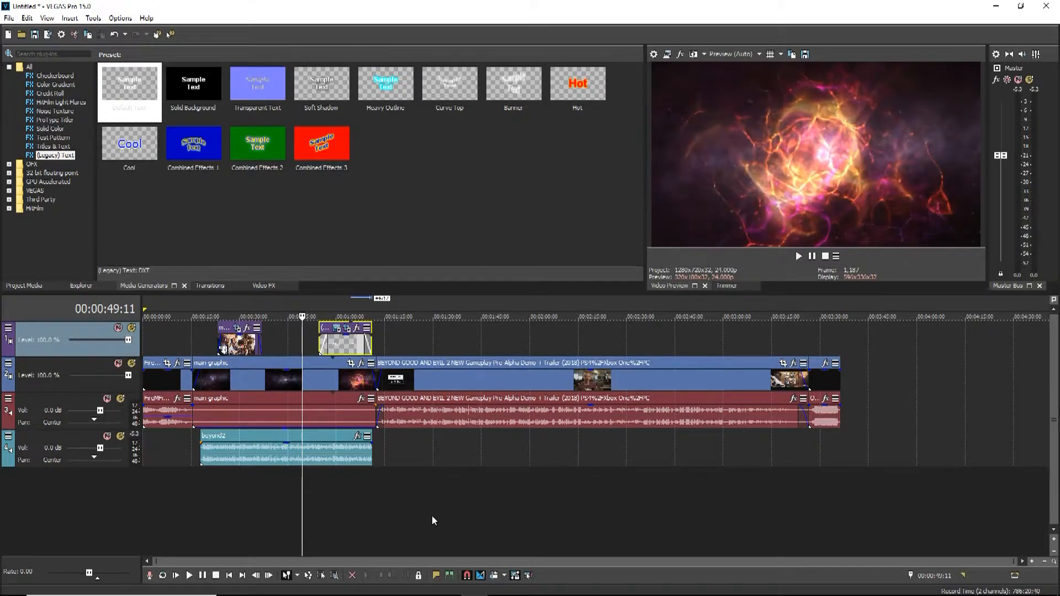
# Select the whole timeline and render it as Beyond2 in Sony MXF format with the HD EX 1920x1080-60i template
pyautogui.moveTo(843, 476); pyautogui.dragTo(127, 488)
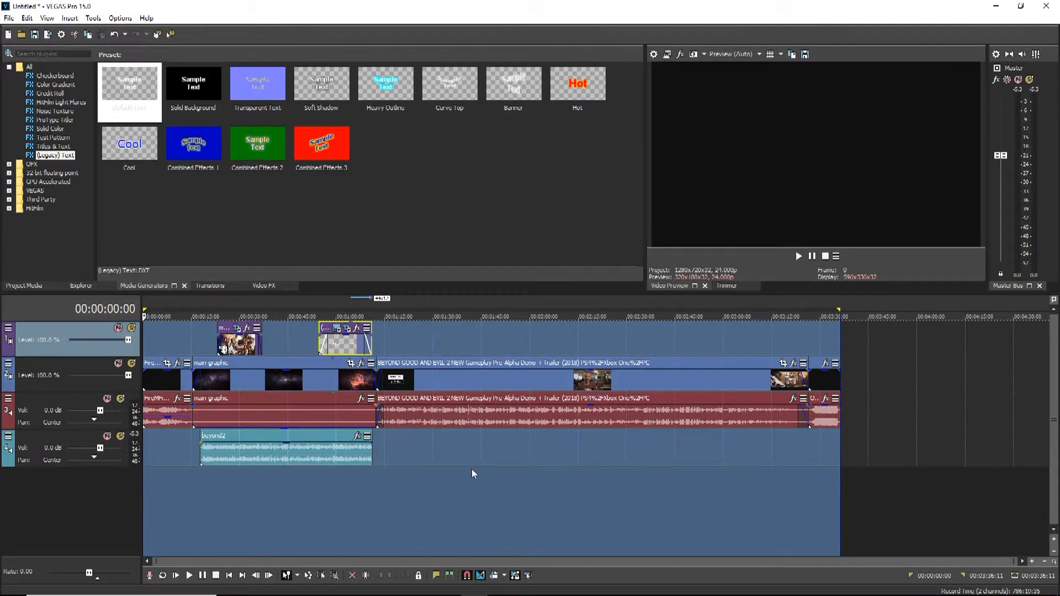
pyautogui.click(8, 17)
pyautogui.click(41, 103)
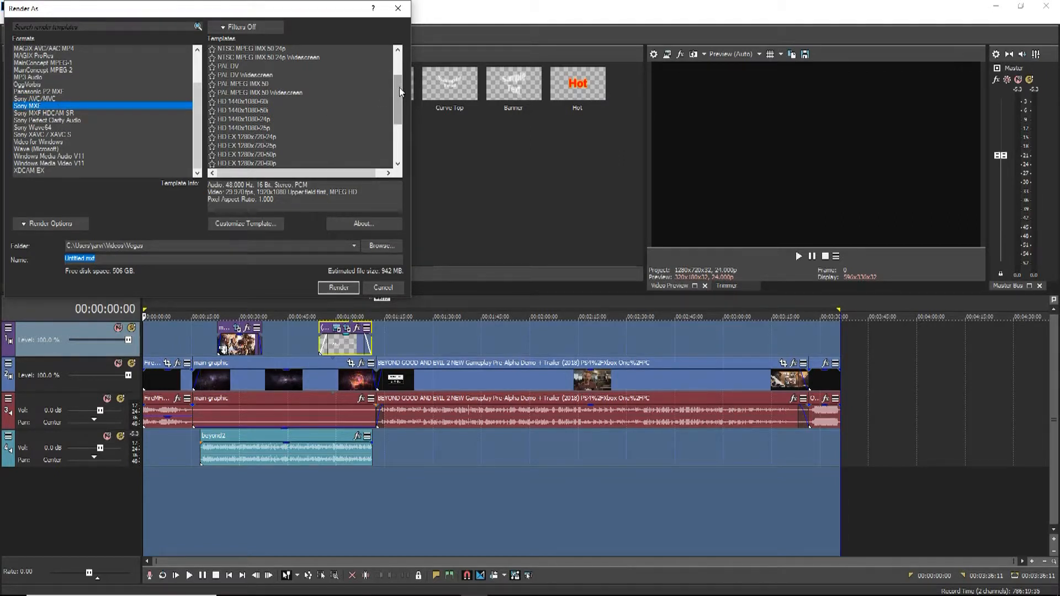
pyautogui.moveTo(399, 87); pyautogui.dragTo(399, 104)
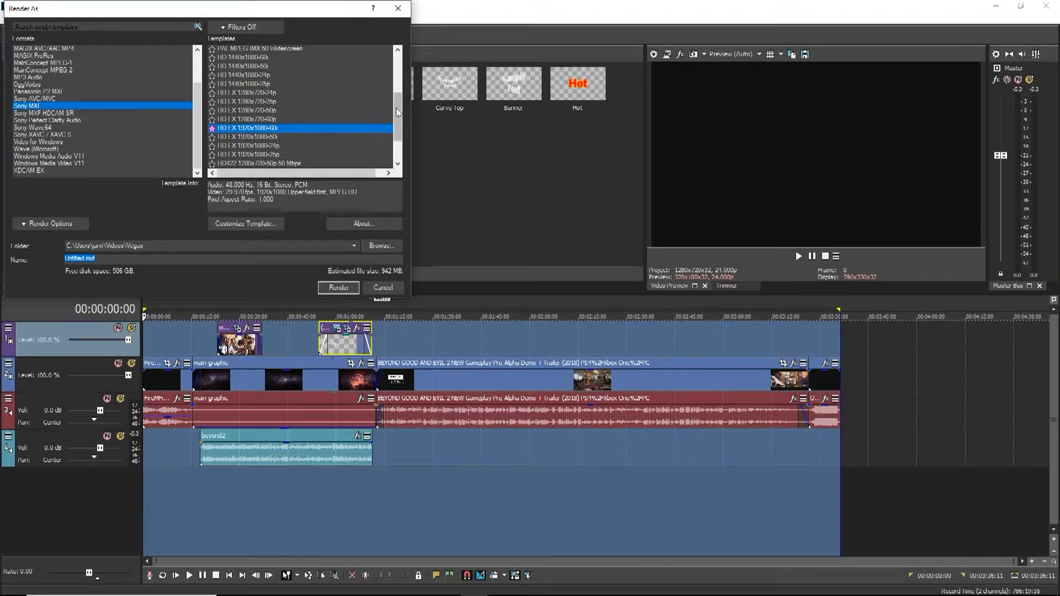
pyautogui.moveTo(396, 108)
pyautogui.mouseDown()
pyautogui.moveTo(397, 131)
pyautogui.moveTo(402, 58)
pyautogui.moveTo(396, 121)
pyautogui.moveTo(397, 110)
pyautogui.mouseUp()
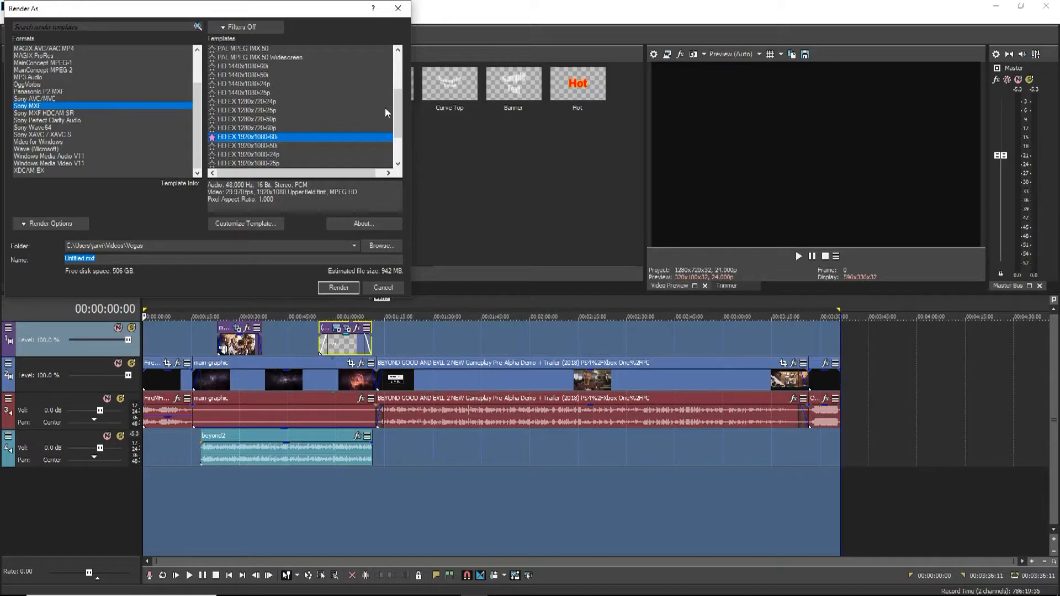
pyautogui.moveTo(291, 20); pyautogui.dragTo(450, 52)
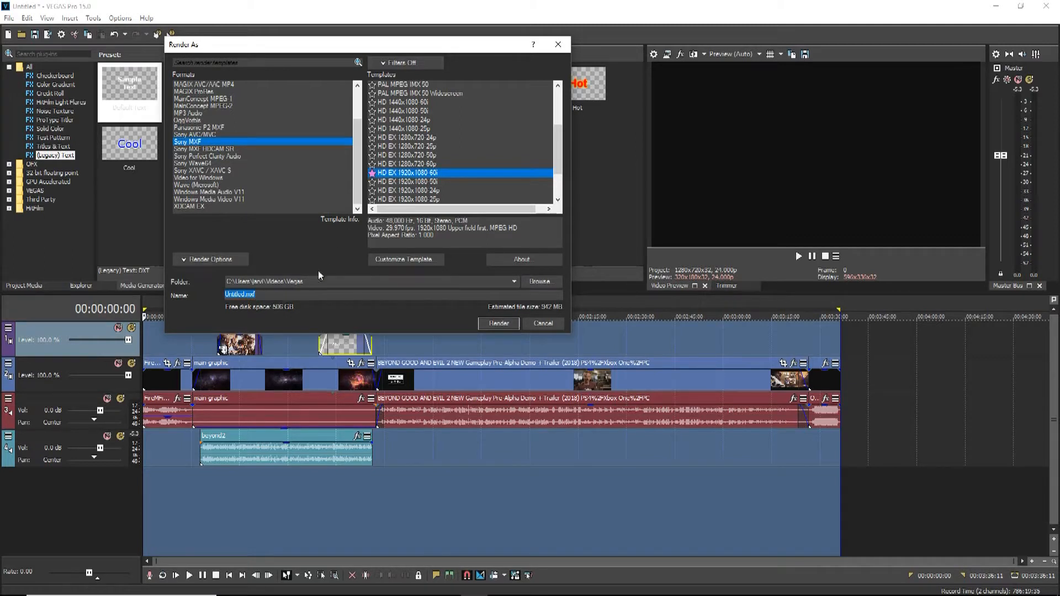
pyautogui.write('Beyond2')
pyautogui.click(497, 323)
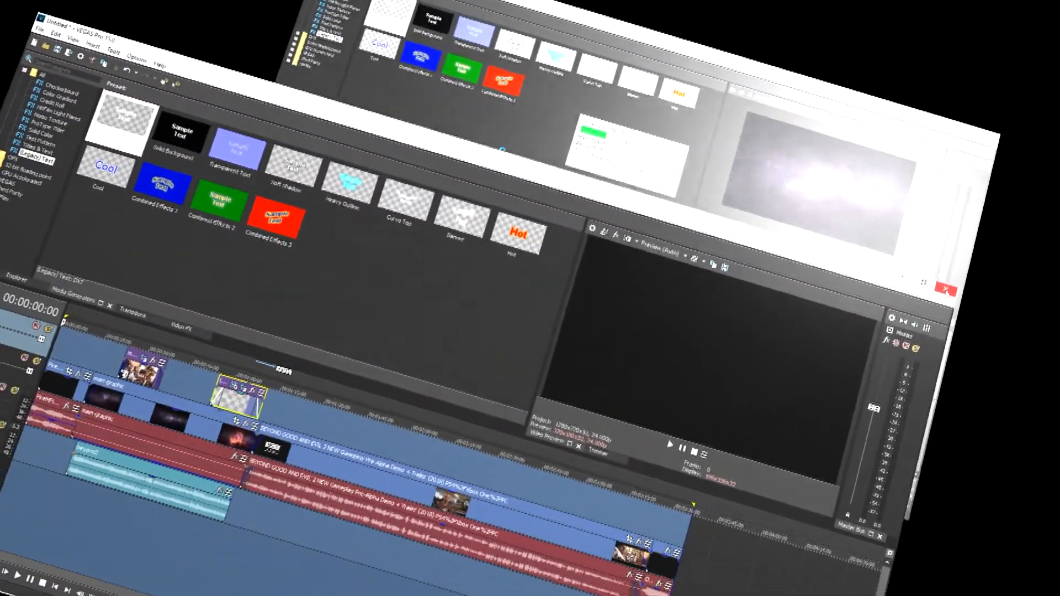
# Exit VEGAS Pro without saving the project and open the Vegas folder under Videos in File Explorer
pyautogui.click(911, 366)
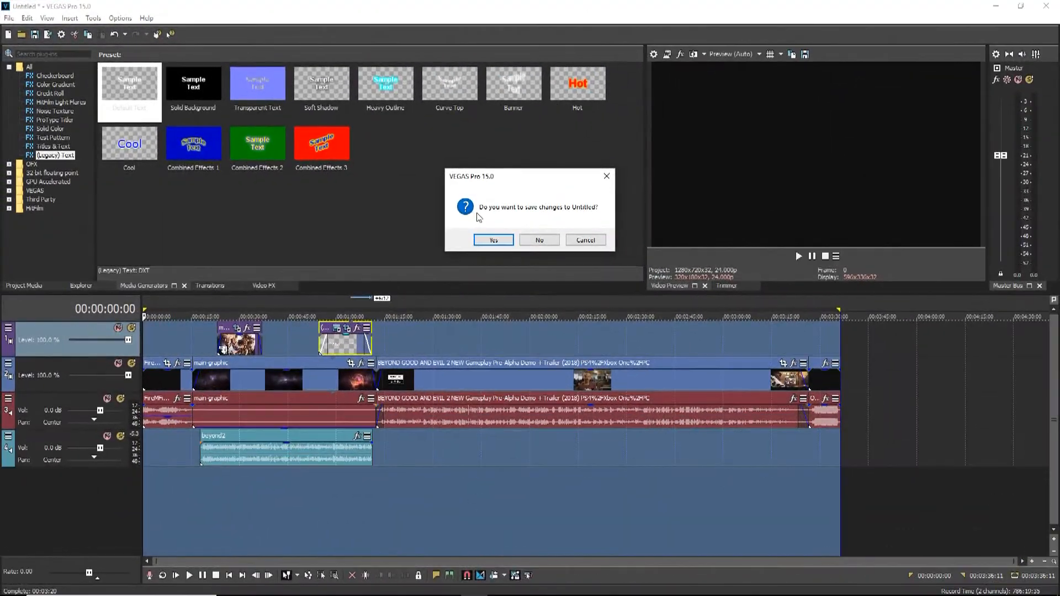
pyautogui.click(546, 246)
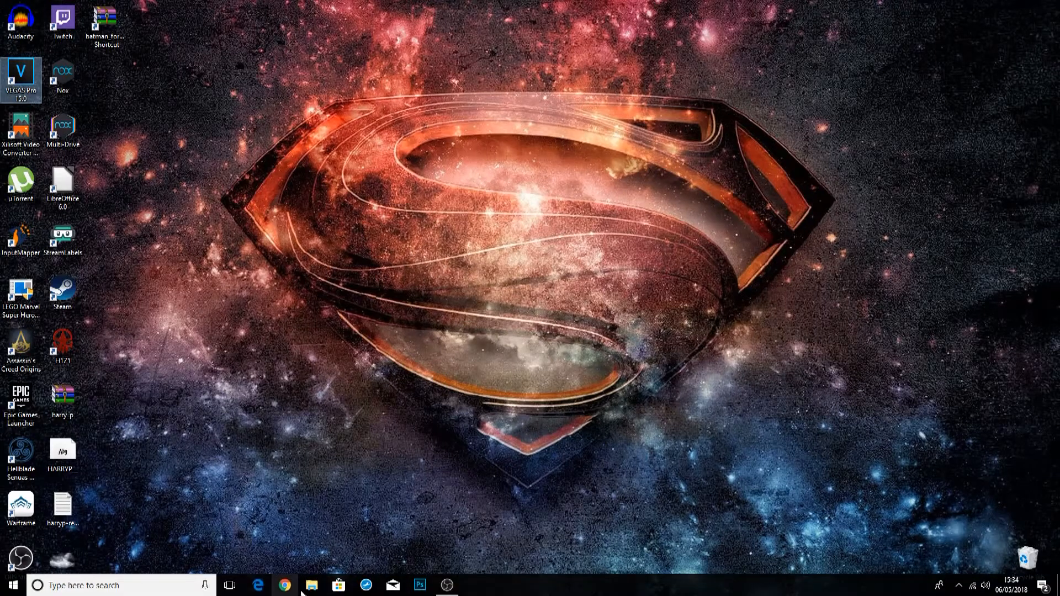
pyautogui.press('super+e')
pyautogui.click(214, 203)
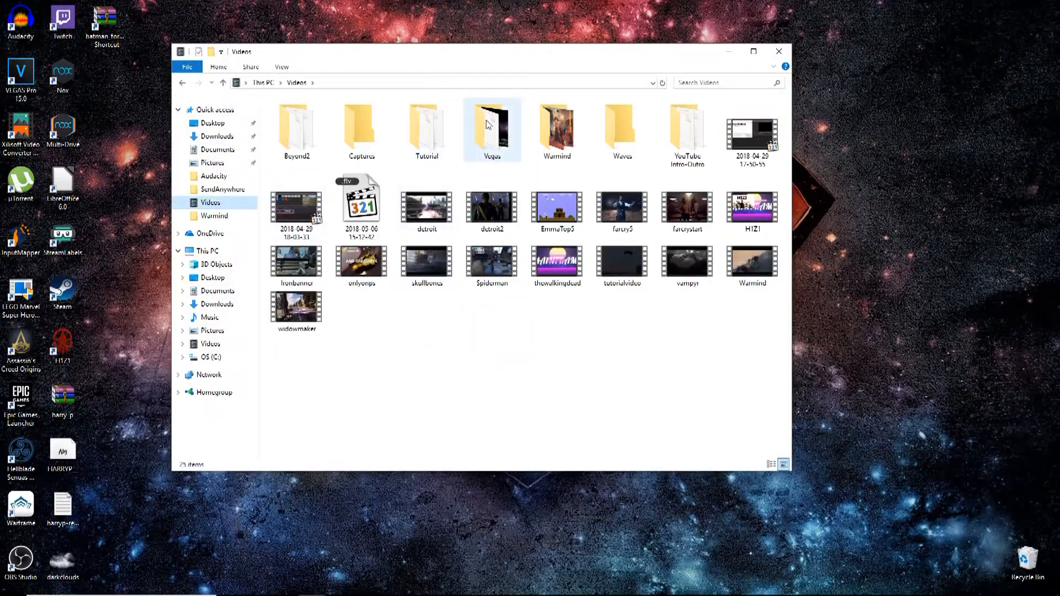
pyautogui.doubleClick(487, 124)
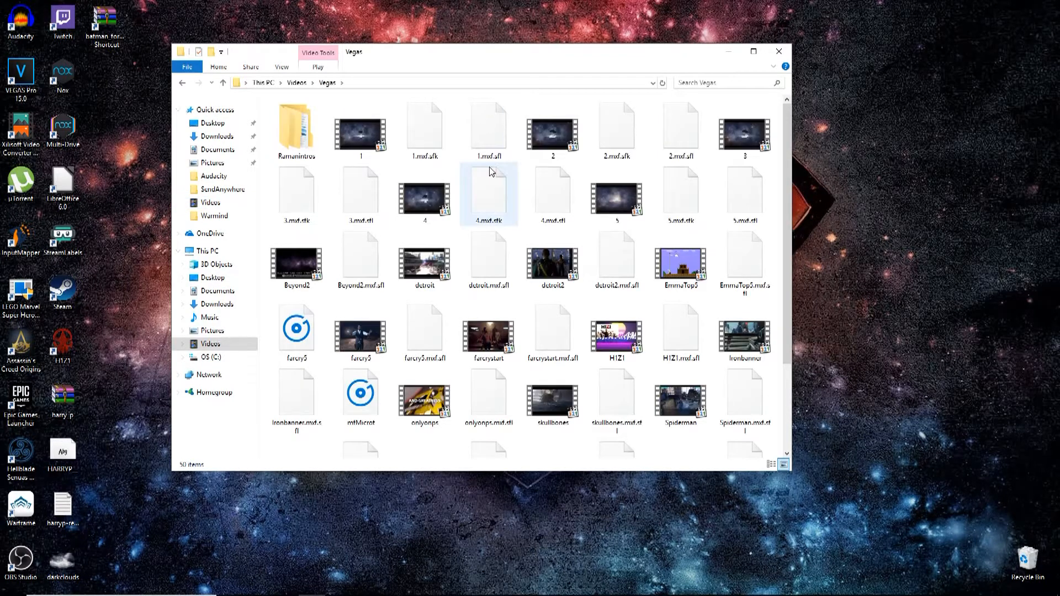
# Play the rendered Beyond2 video with MPC-HC and skip through it to about 01:14 to check the overlay image and text
pyautogui.click(302, 268)
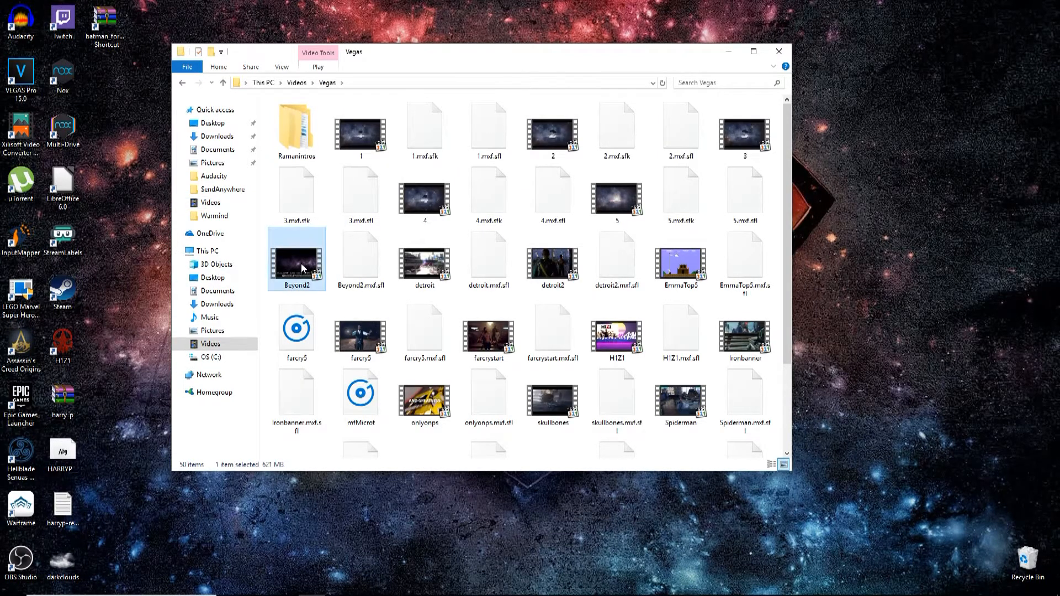
pyautogui.rightClick(302, 268)
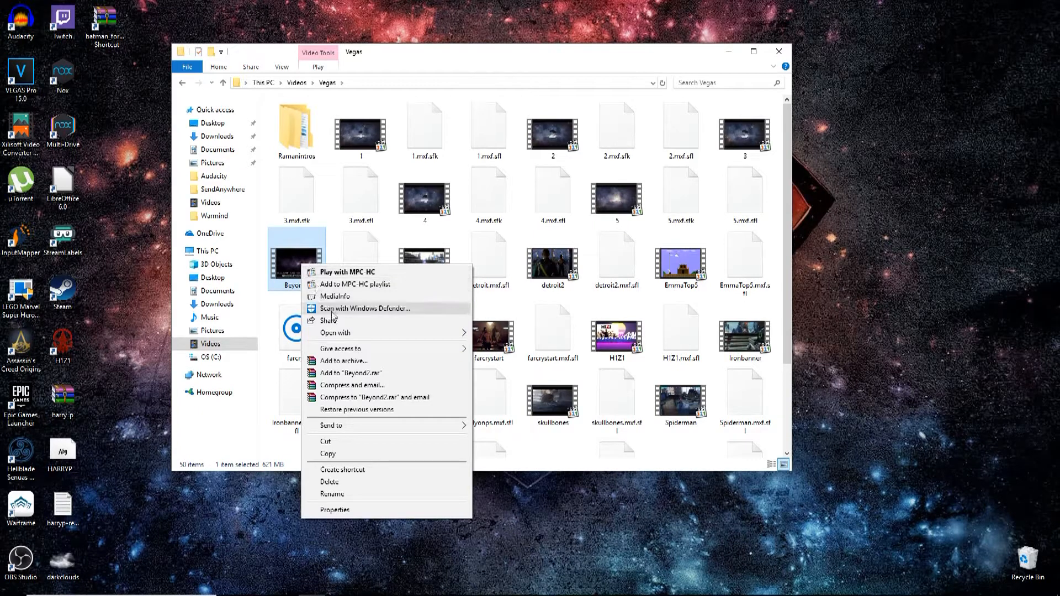
pyautogui.click(361, 272)
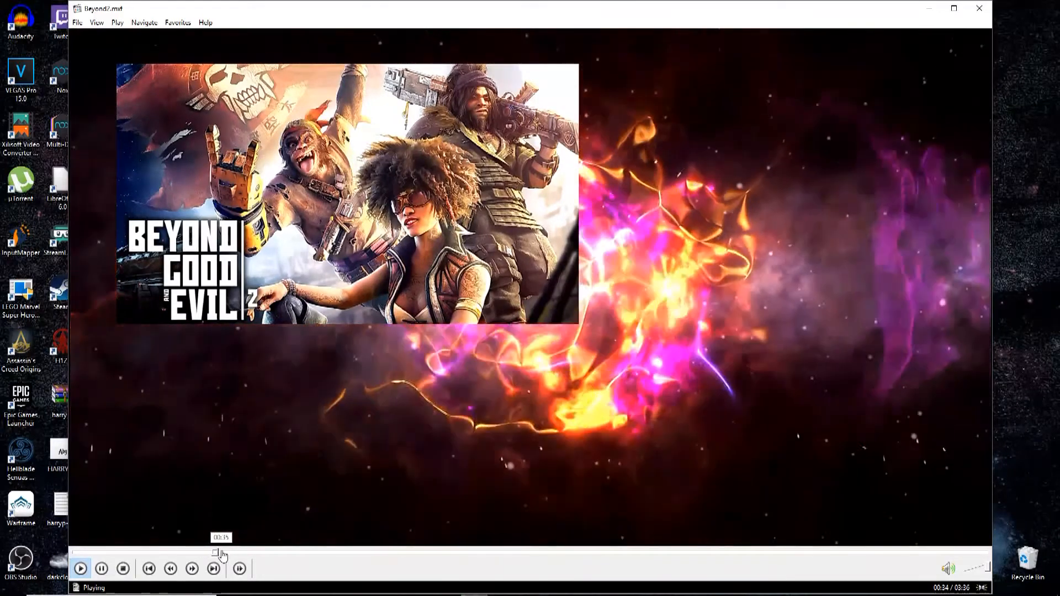
pyautogui.moveTo(232, 554); pyautogui.dragTo(293, 554)
pyautogui.click(338, 553)
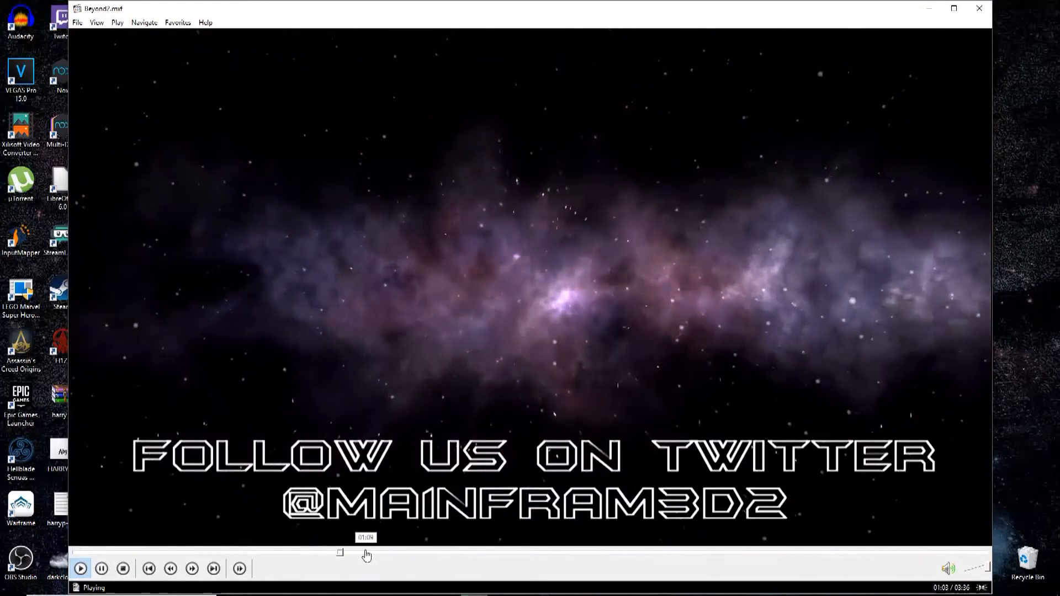
pyautogui.click(384, 555)
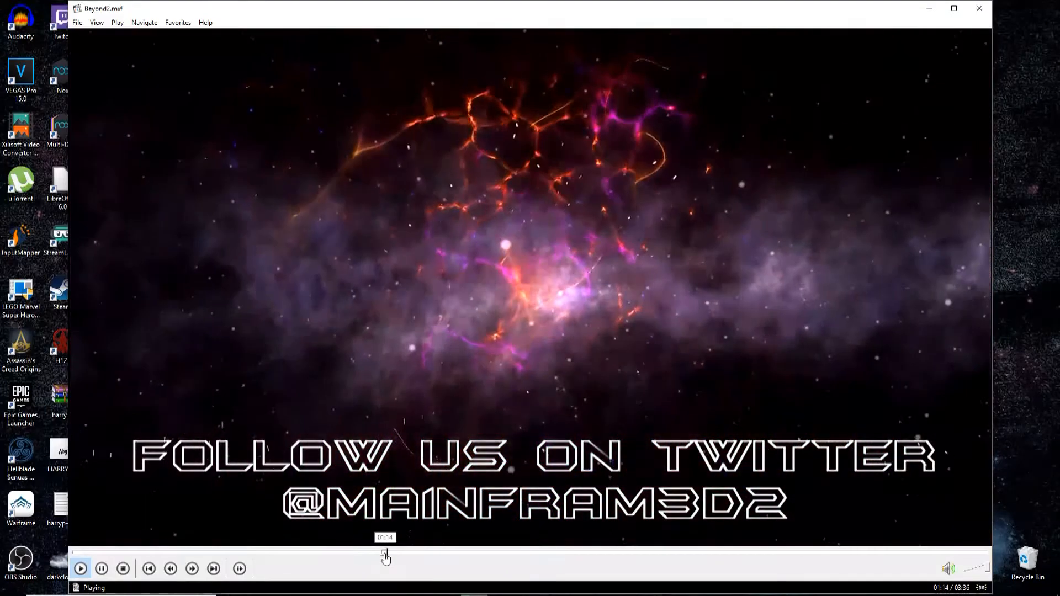
# Skip back slightly to recheck the Twitter text, jump through the gameplay footage to the outro at about 03:27, and close the player
pyautogui.moveTo(386, 557); pyautogui.dragTo(378, 556)
pyautogui.click(371, 556)
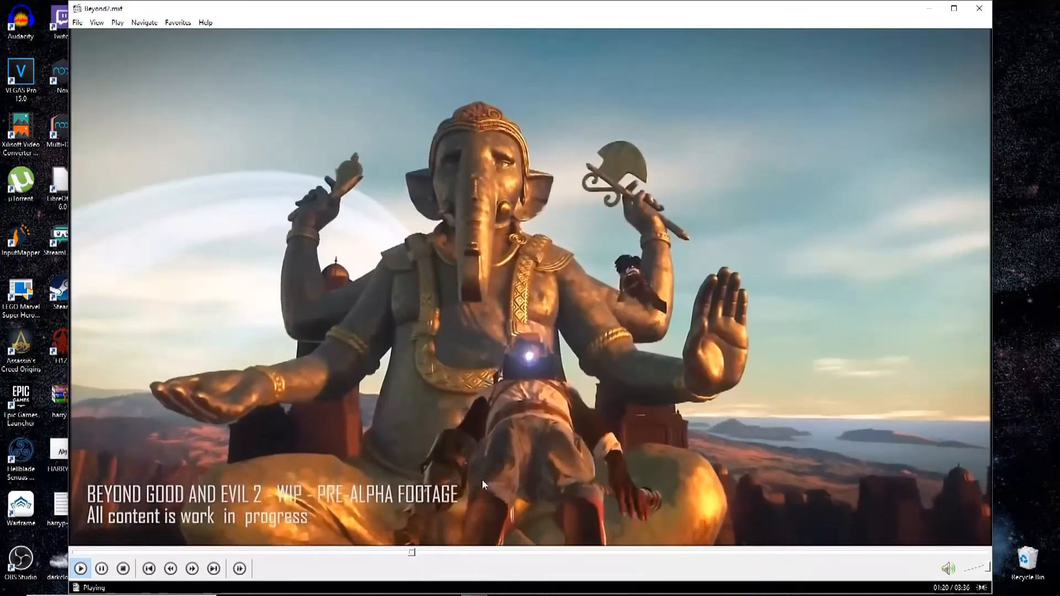
pyautogui.click(530, 552)
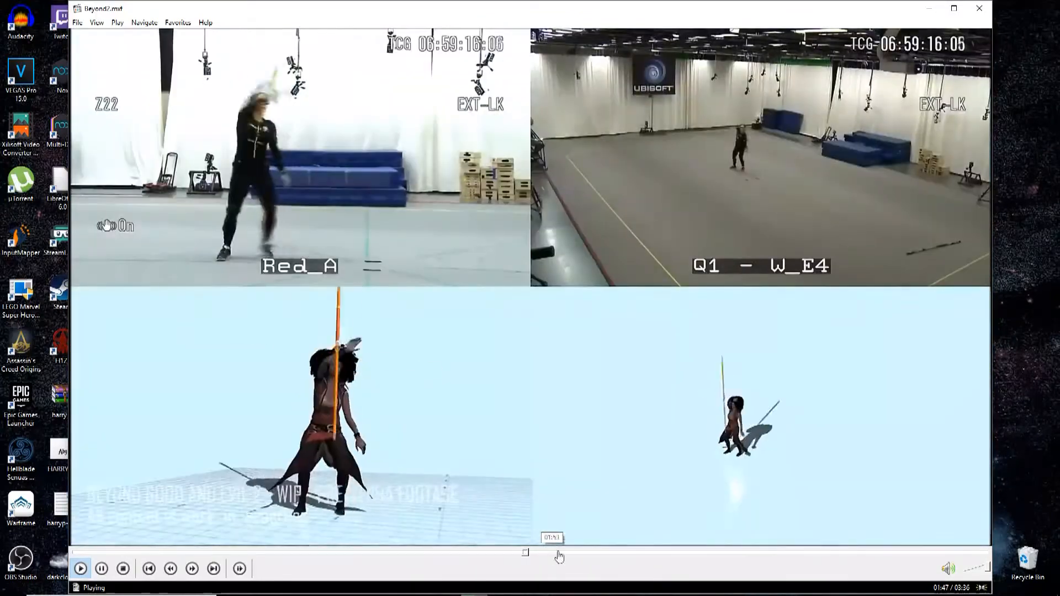
pyautogui.click(644, 552)
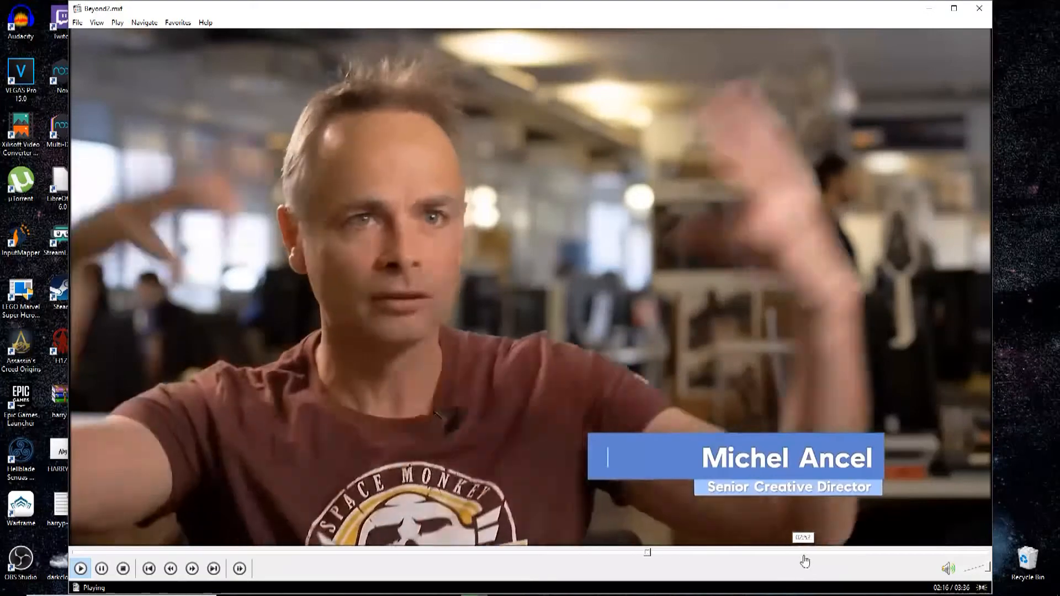
pyautogui.click(843, 553)
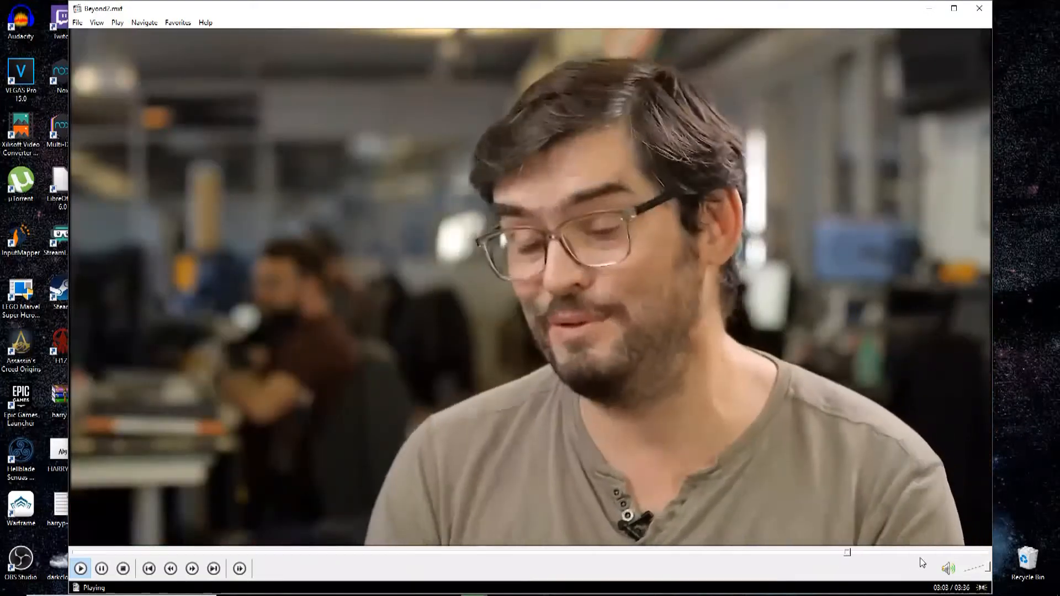
pyautogui.click(928, 553)
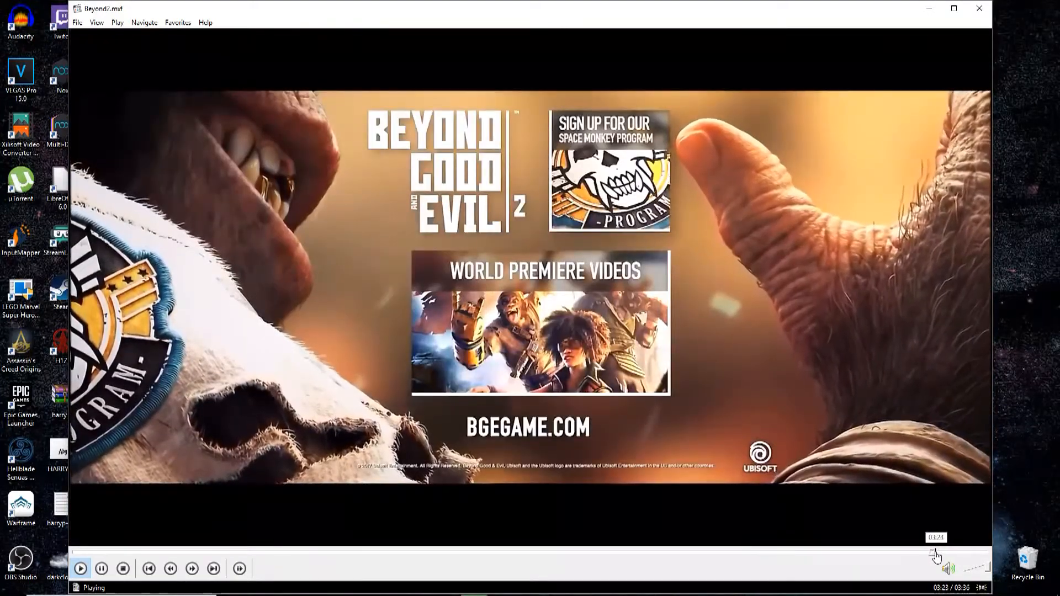
pyautogui.click(947, 552)
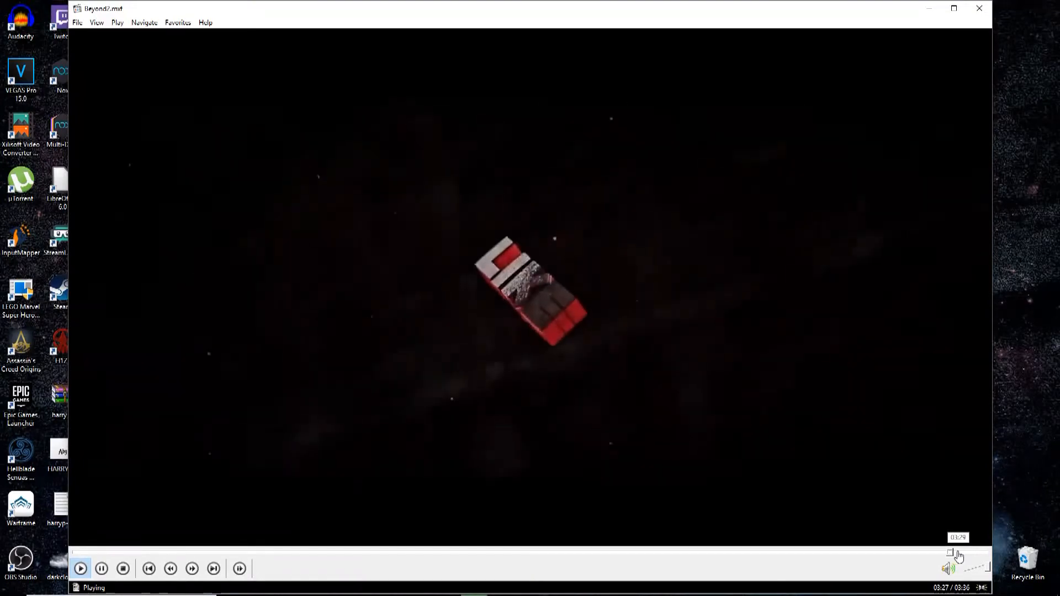
pyautogui.click(979, 8)
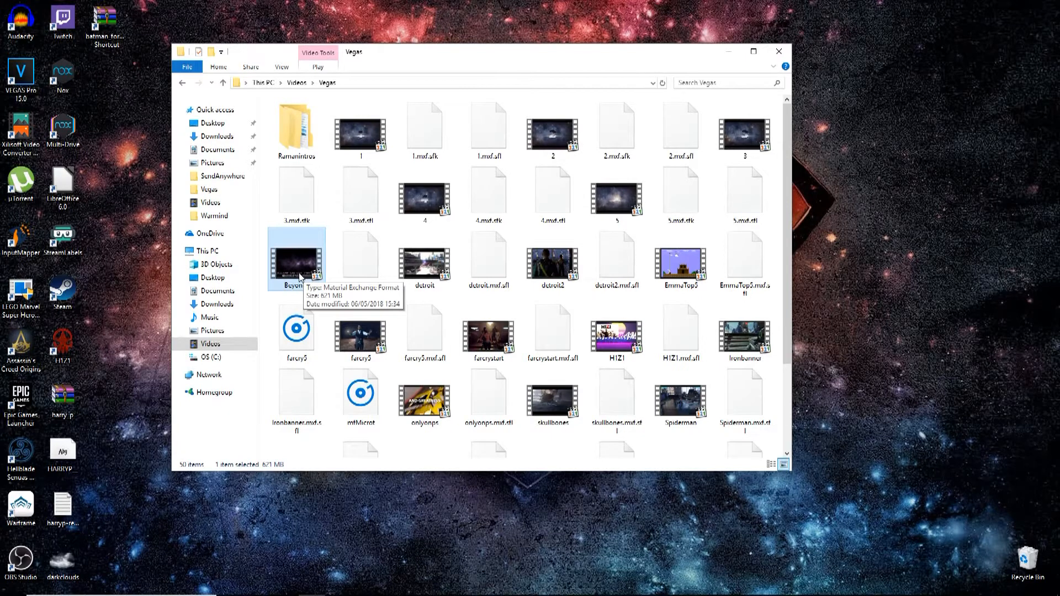
# Open Xilisoft Video Converter Ultimate beside the Vegas folder and add the rendered Beyond2 video to its conversion list
pyautogui.click(21, 130)
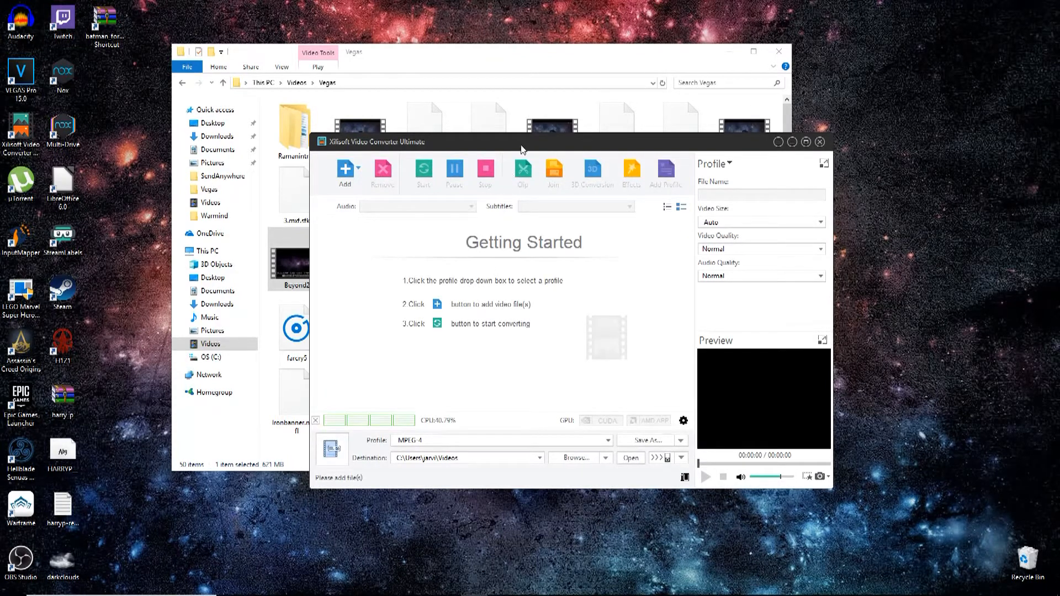
pyautogui.moveTo(521, 147); pyautogui.dragTo(610, 144)
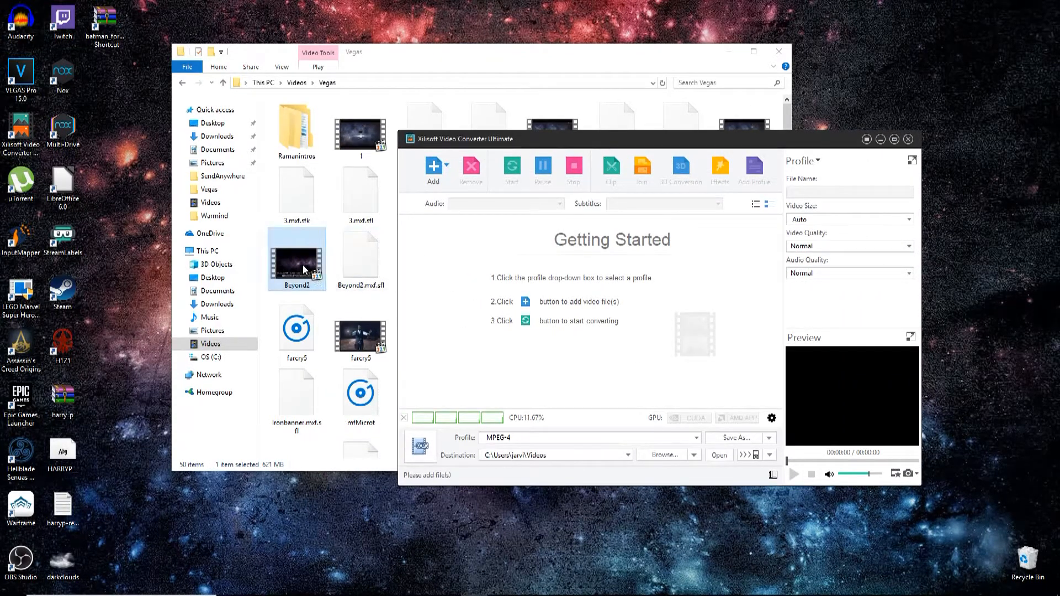
pyautogui.moveTo(305, 270); pyautogui.dragTo(572, 303)
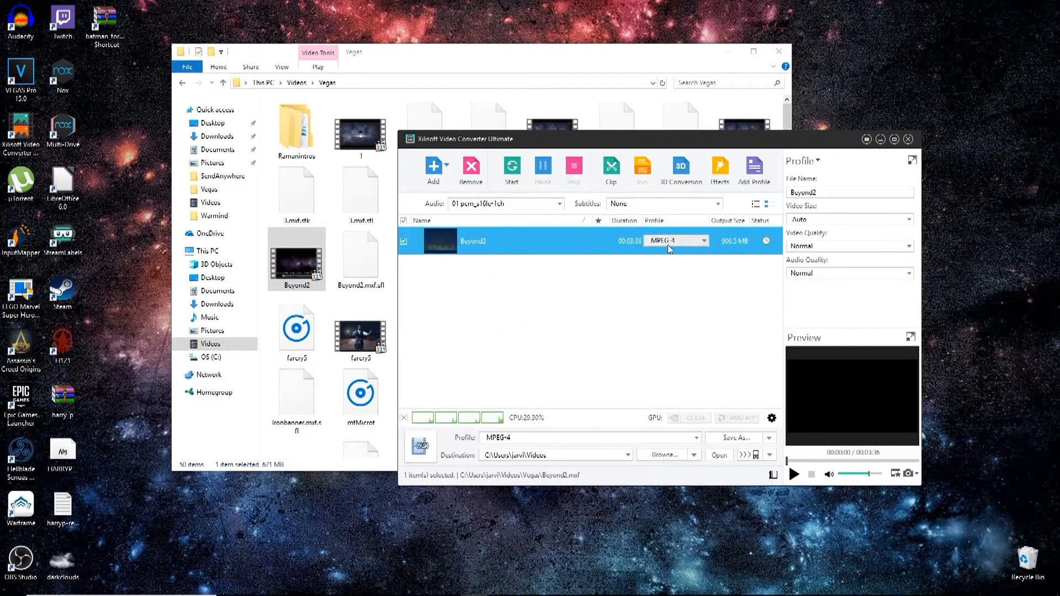
# Check the output format choices for Beyond2, keep the MPEG-4 profile and start the conversion
pyautogui.click(705, 242)
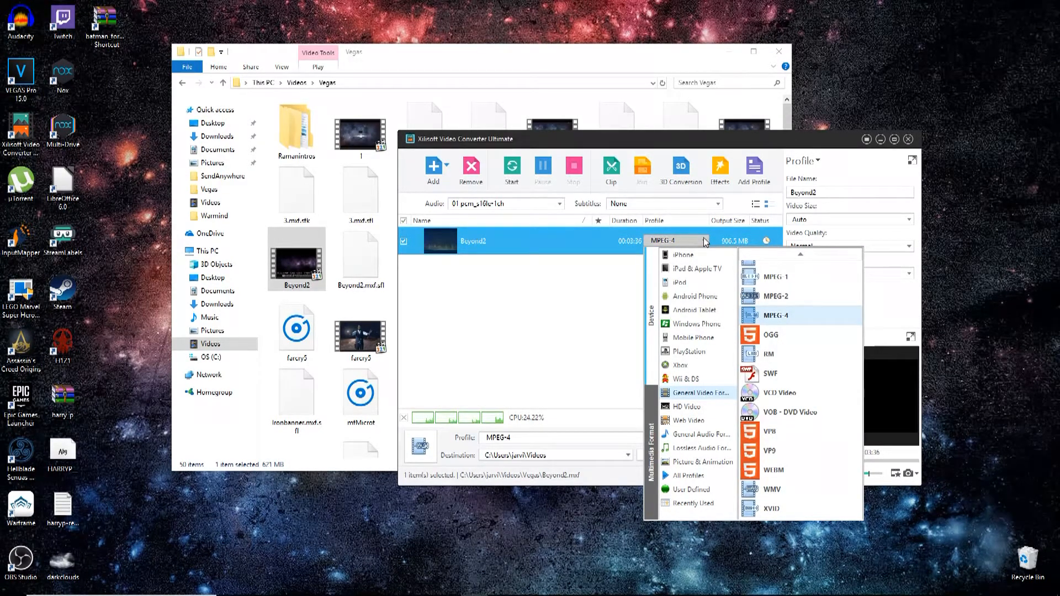
pyautogui.click(705, 241)
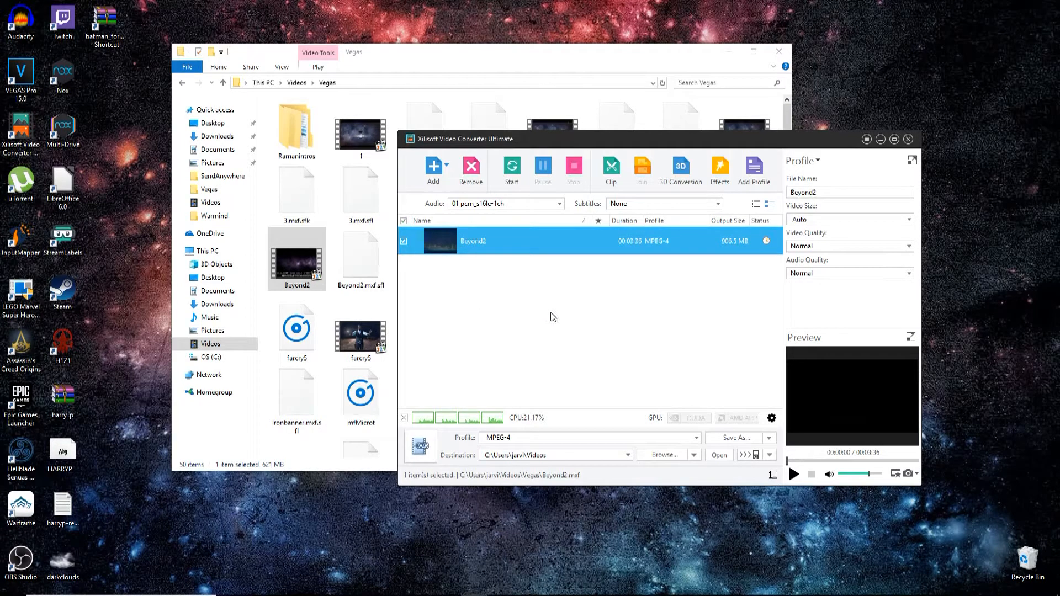
pyautogui.click(516, 172)
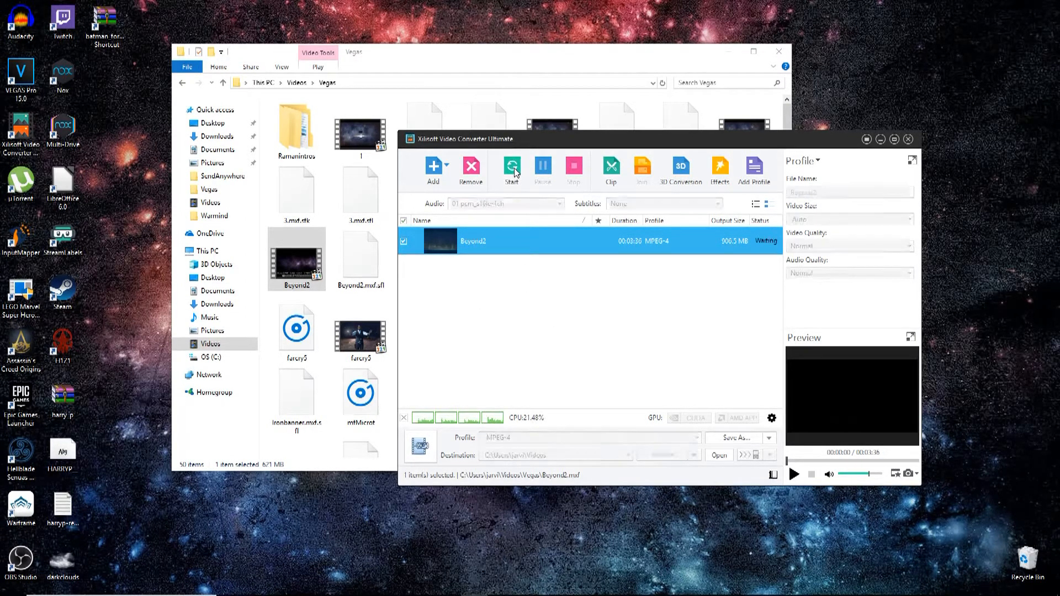